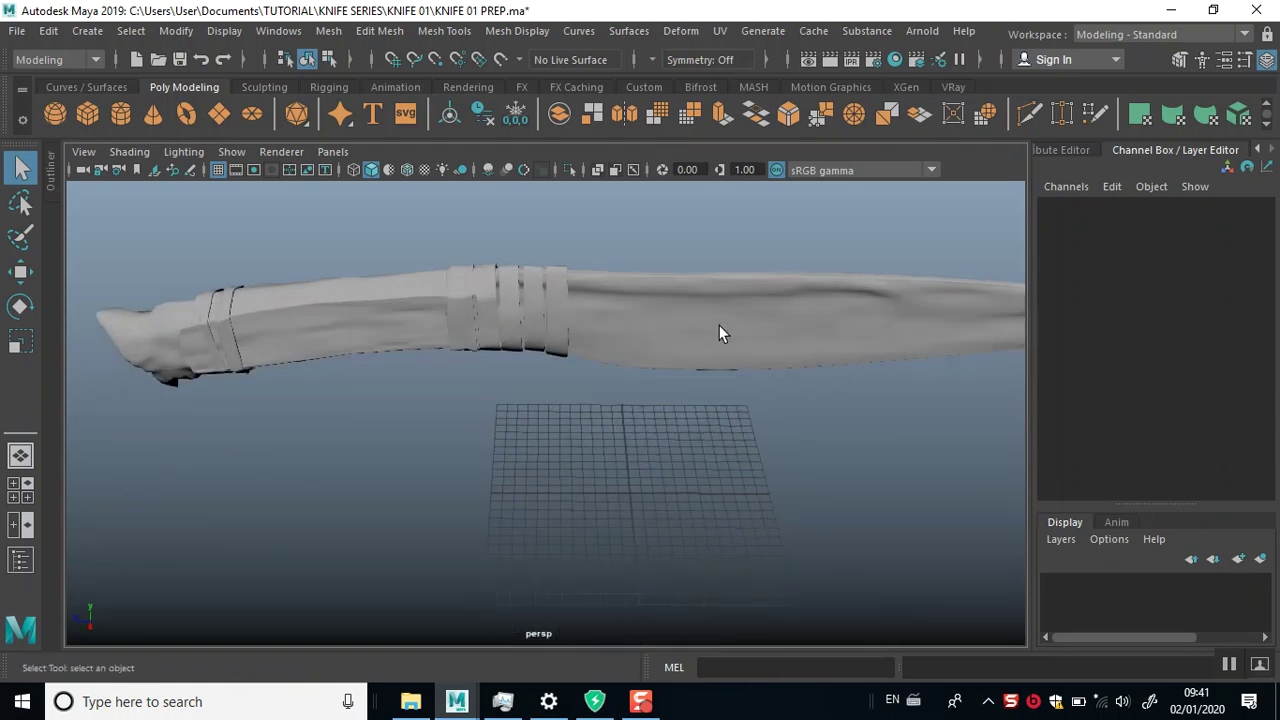
Select the knife blade and handle together, undoing an accidental merge of the two meshes.
click(737, 350)
click(378, 318)
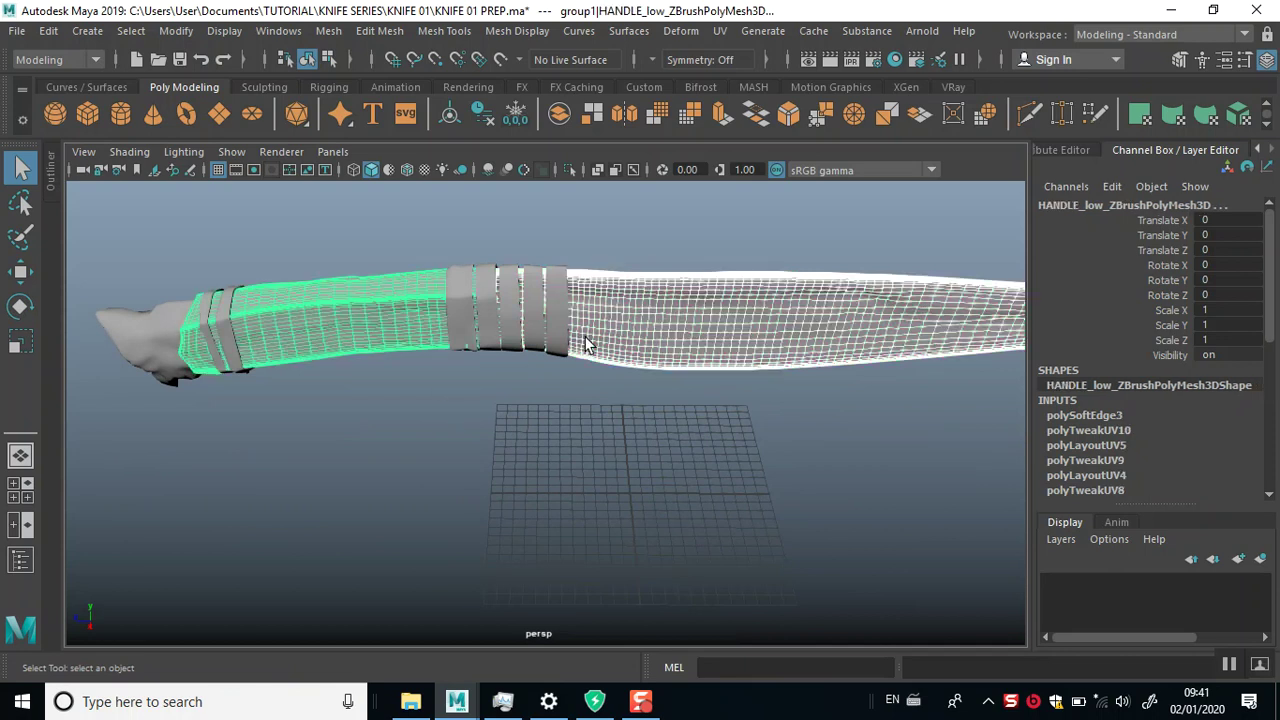
mouse_move(629, 397)
alt+right_down()
mouse_move(592, 420)
mouse_move(608, 509)
alt+right_up()
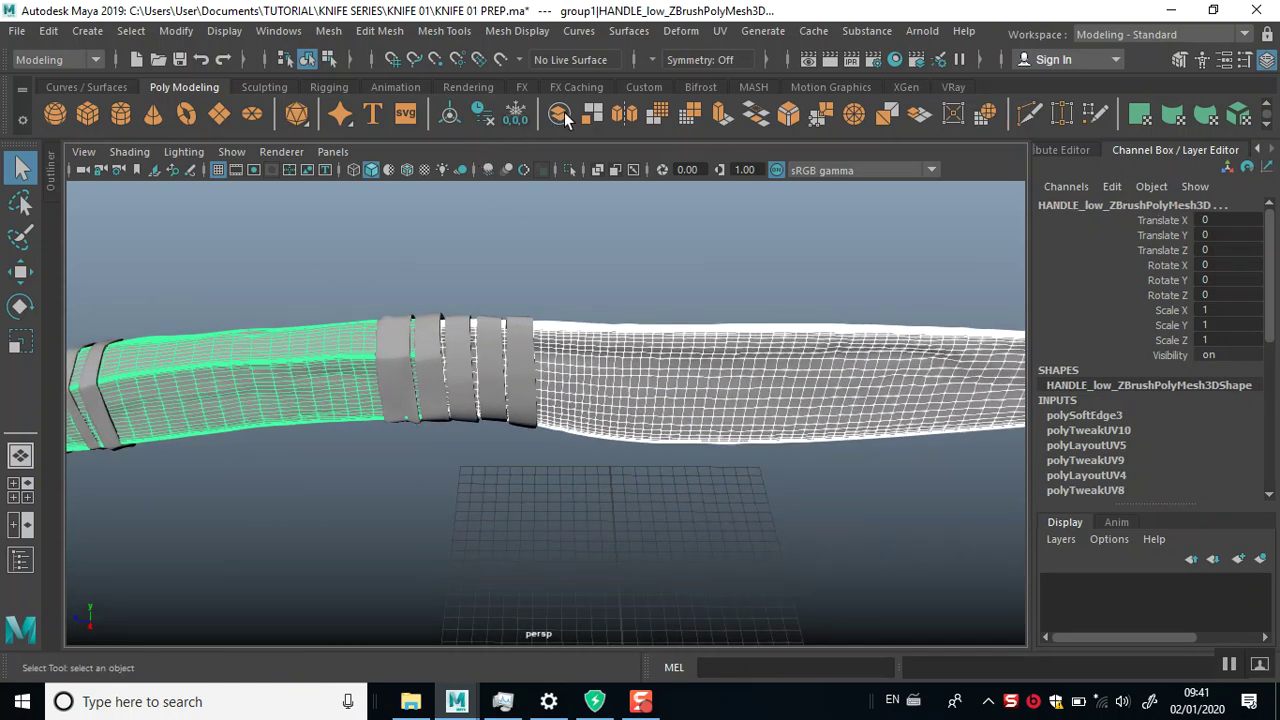
click(564, 116)
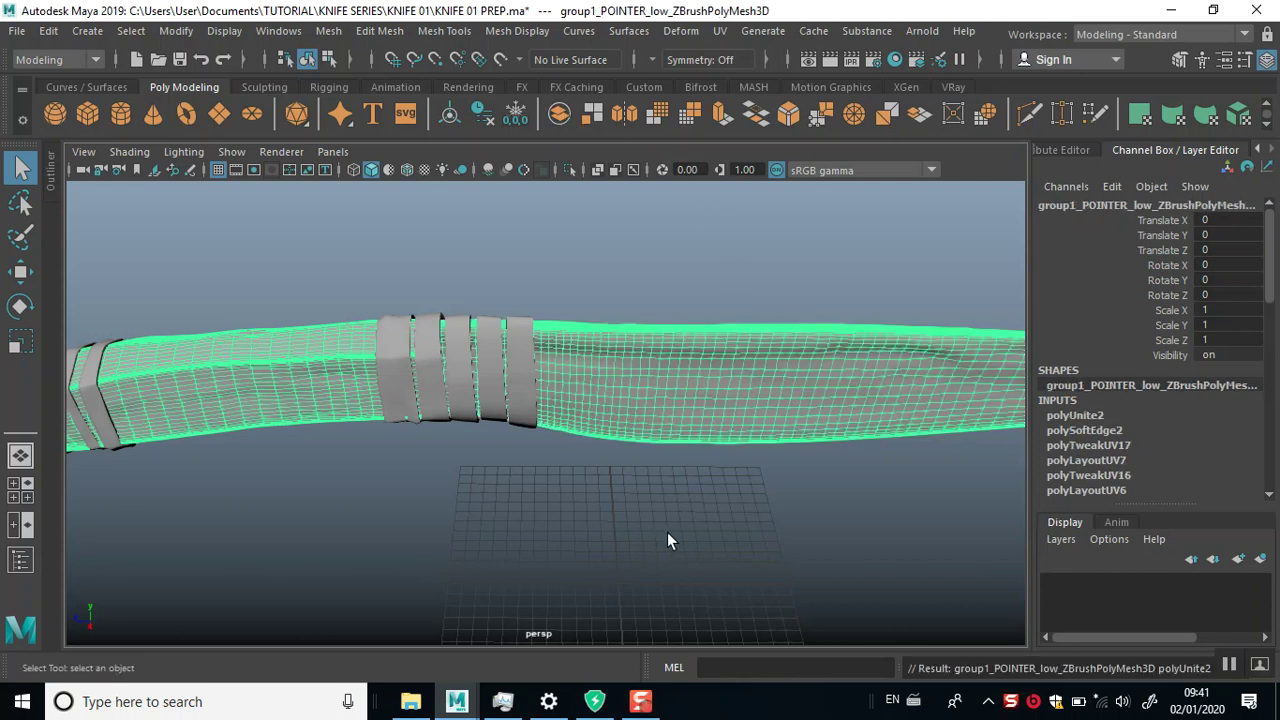
key(ctrl+z)
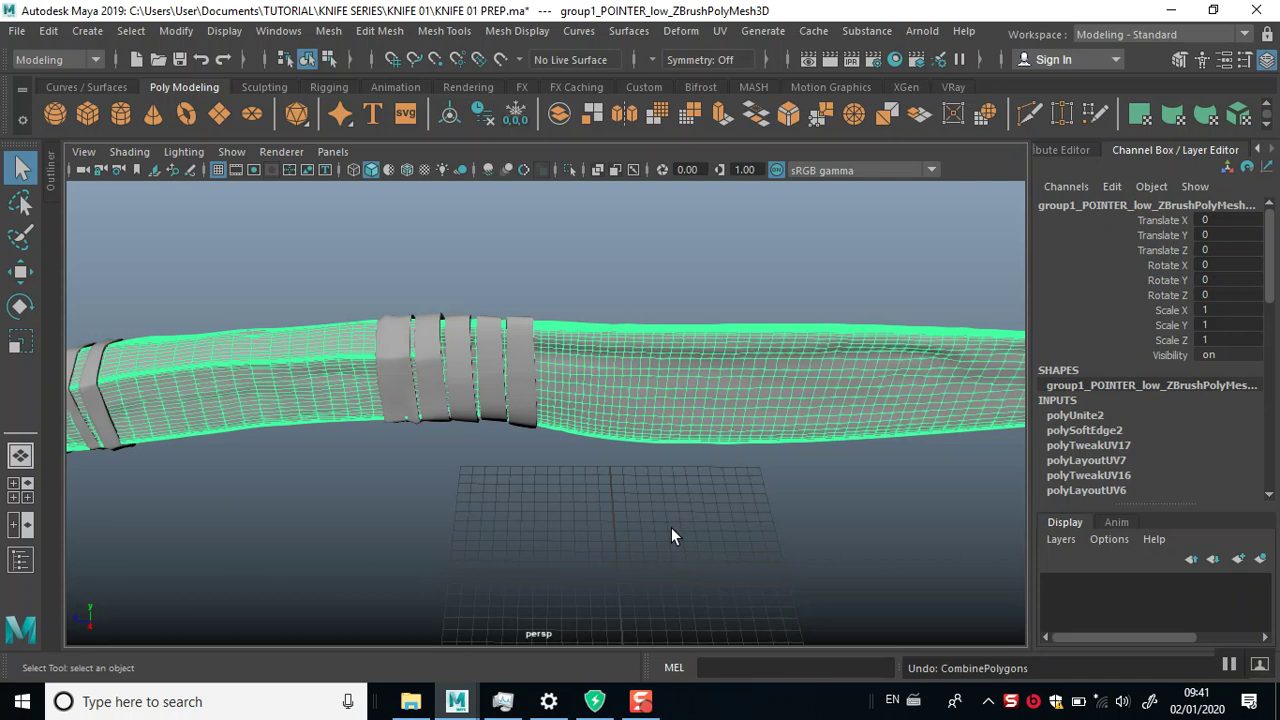
click(628, 530)
click(711, 410)
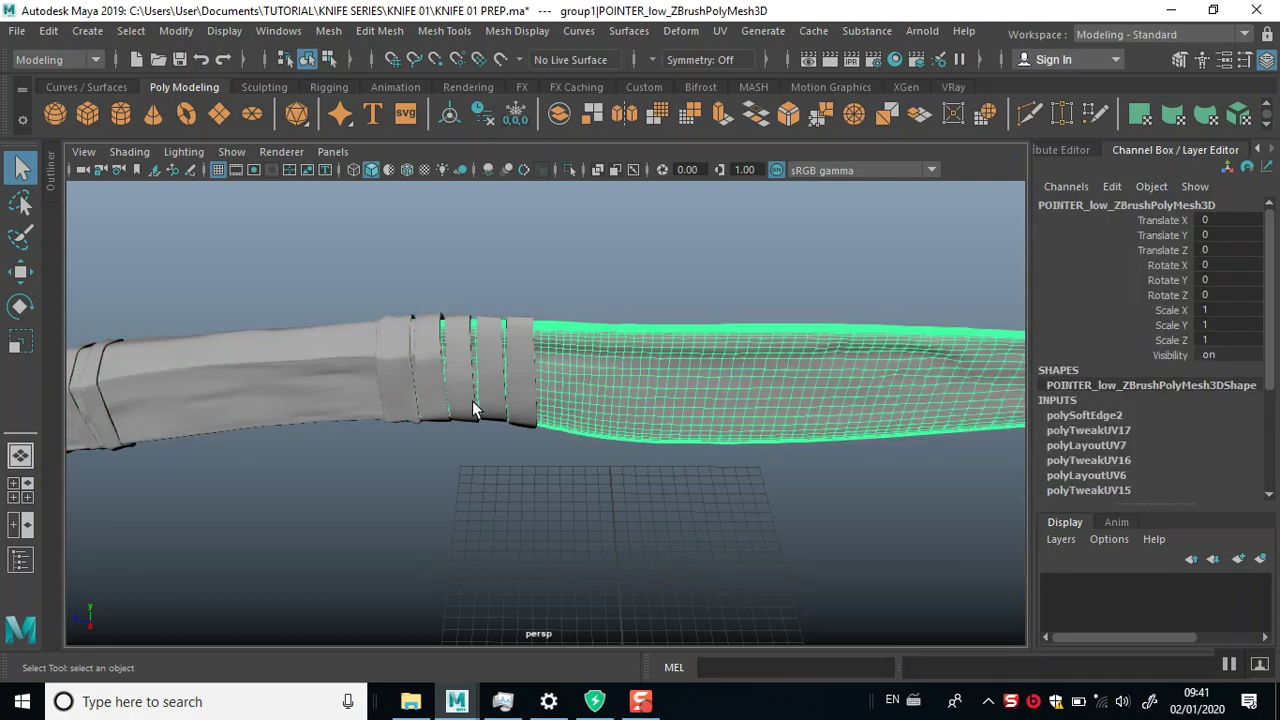
shift+click(306, 402)
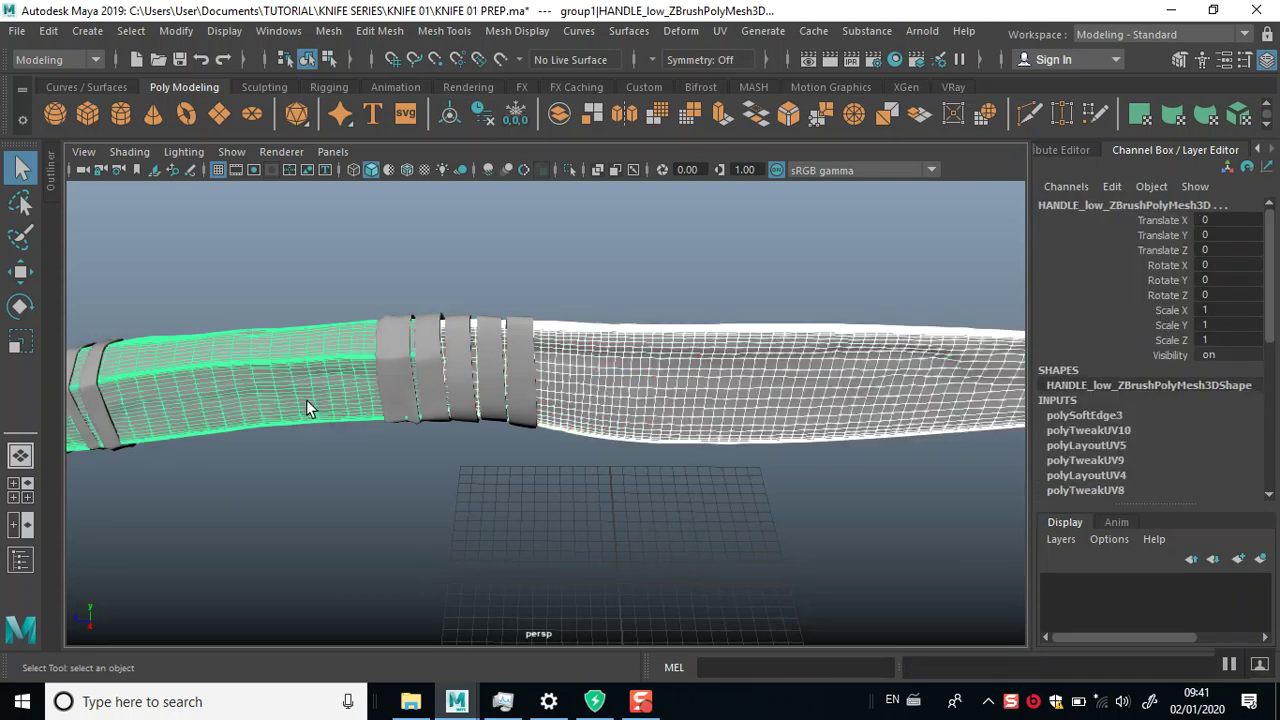
Assign a new Lambert material to the blade and handle and bring up its lambert6 attributes.
right_click(665, 370)
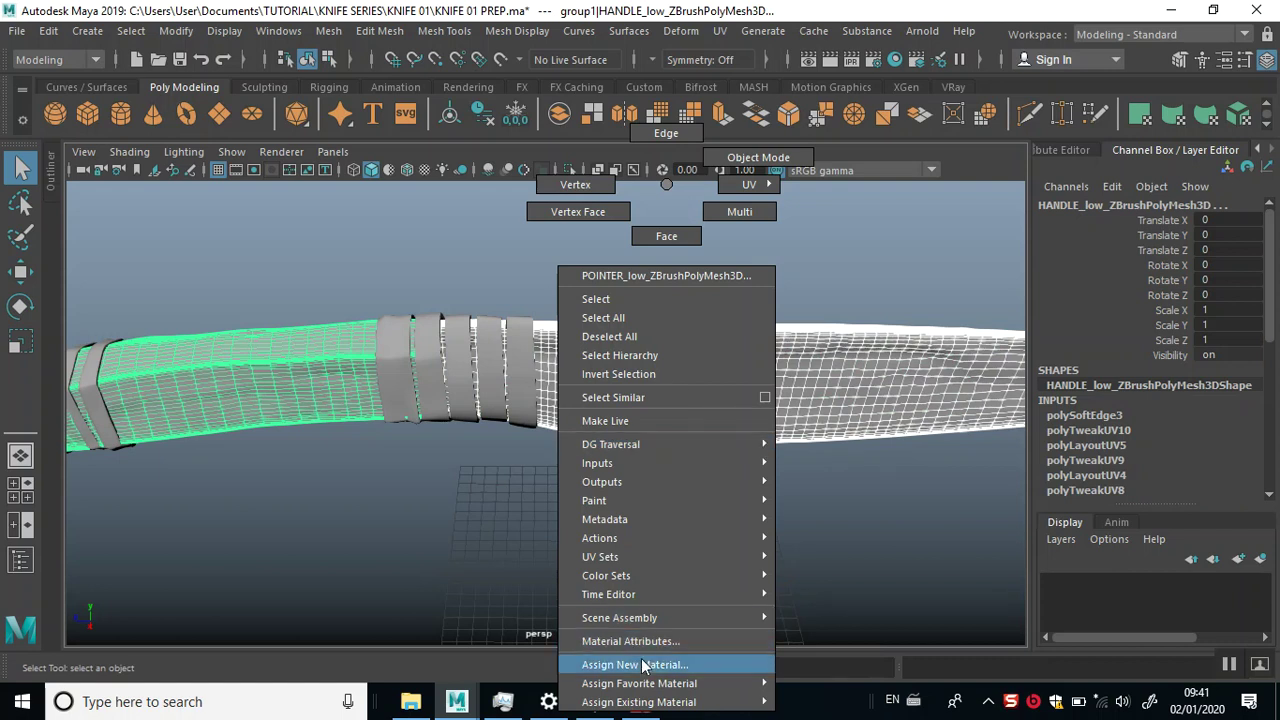
mouse_move(639, 683)
click(810, 567)
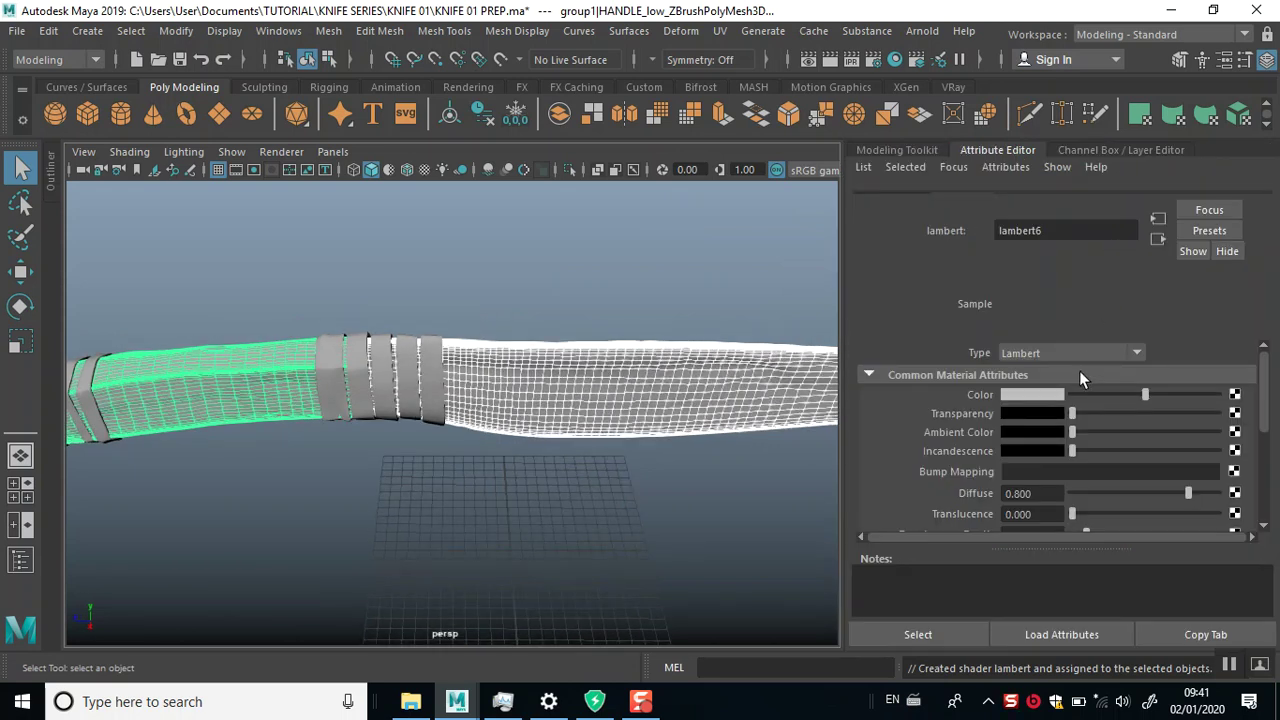
click(1090, 201)
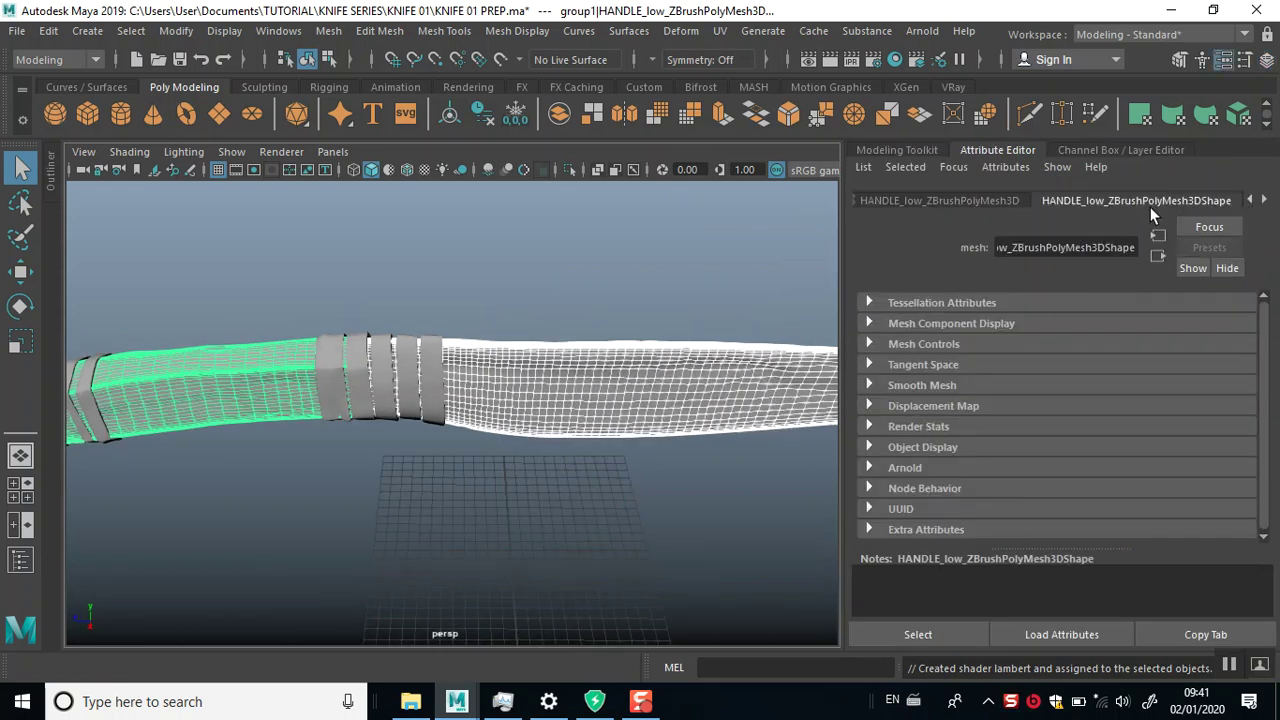
click(1264, 200)
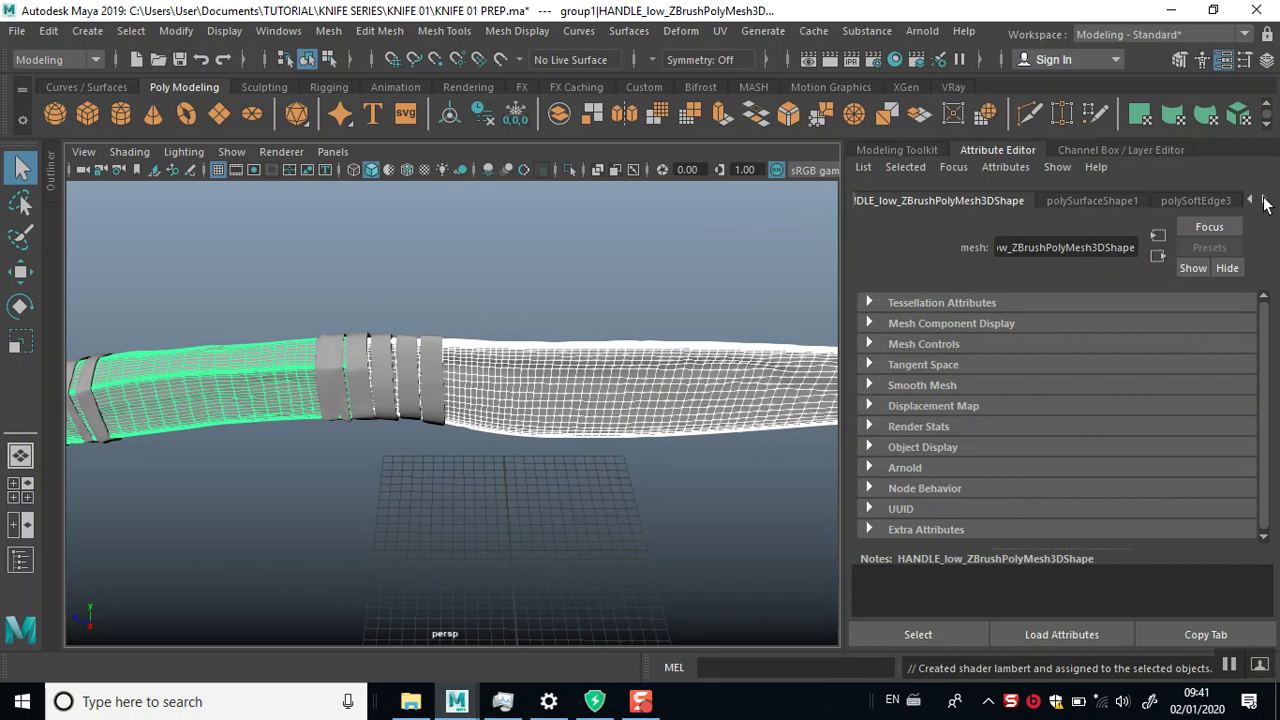
click(1264, 200)
click(1264, 200)
click(1264, 200)
click(1264, 200)
click(1264, 200)
click(1264, 200)
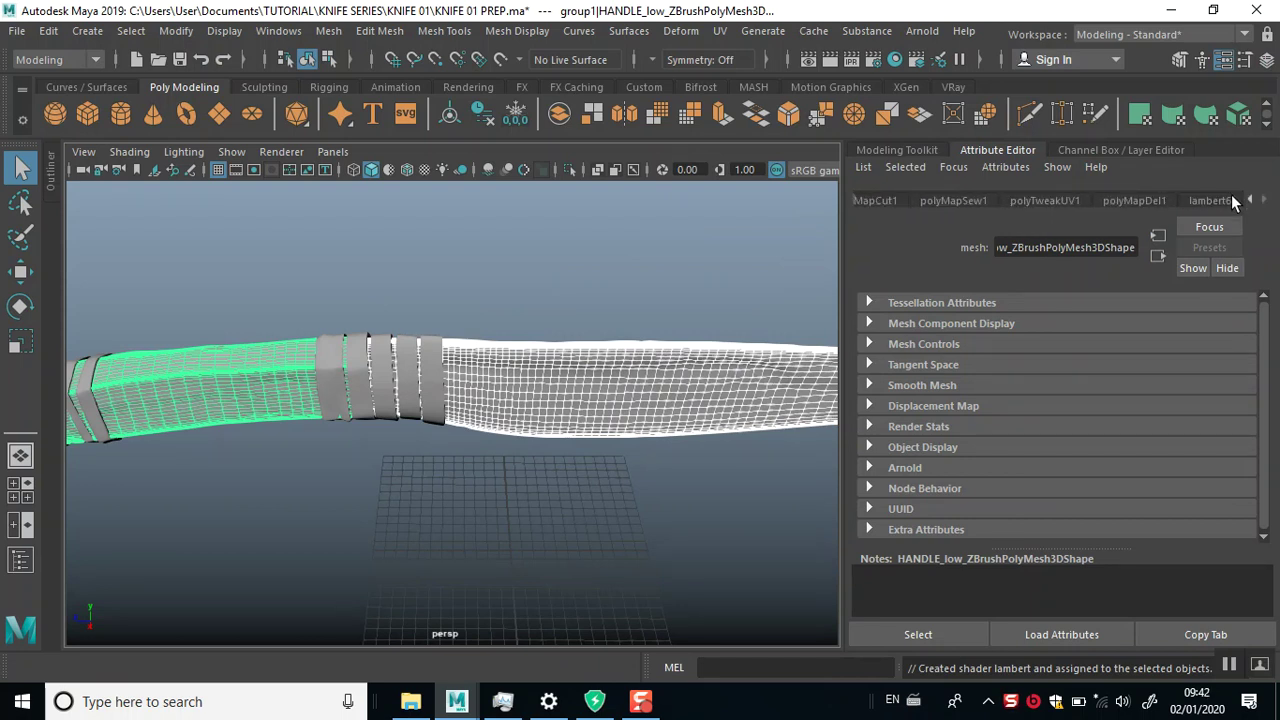
click(1217, 204)
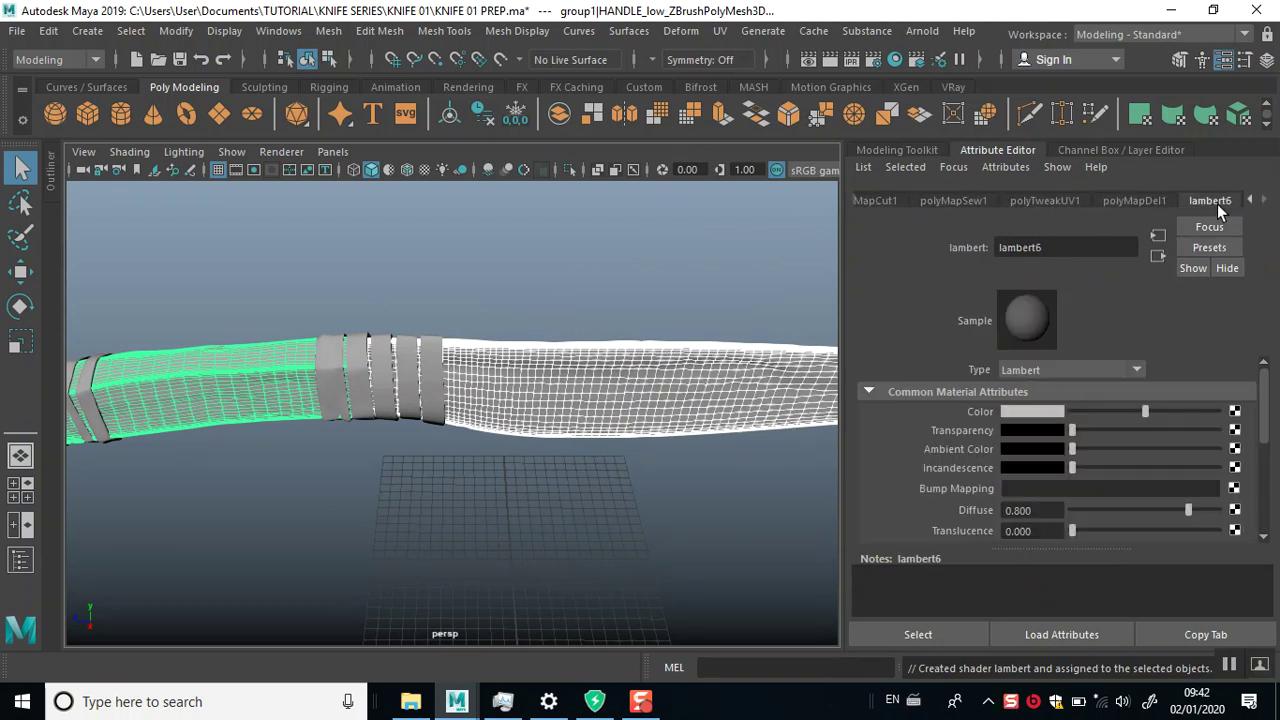
Colour the lambert6 material red and rename it HANDLE_POINTER.
click(1041, 414)
click(970, 376)
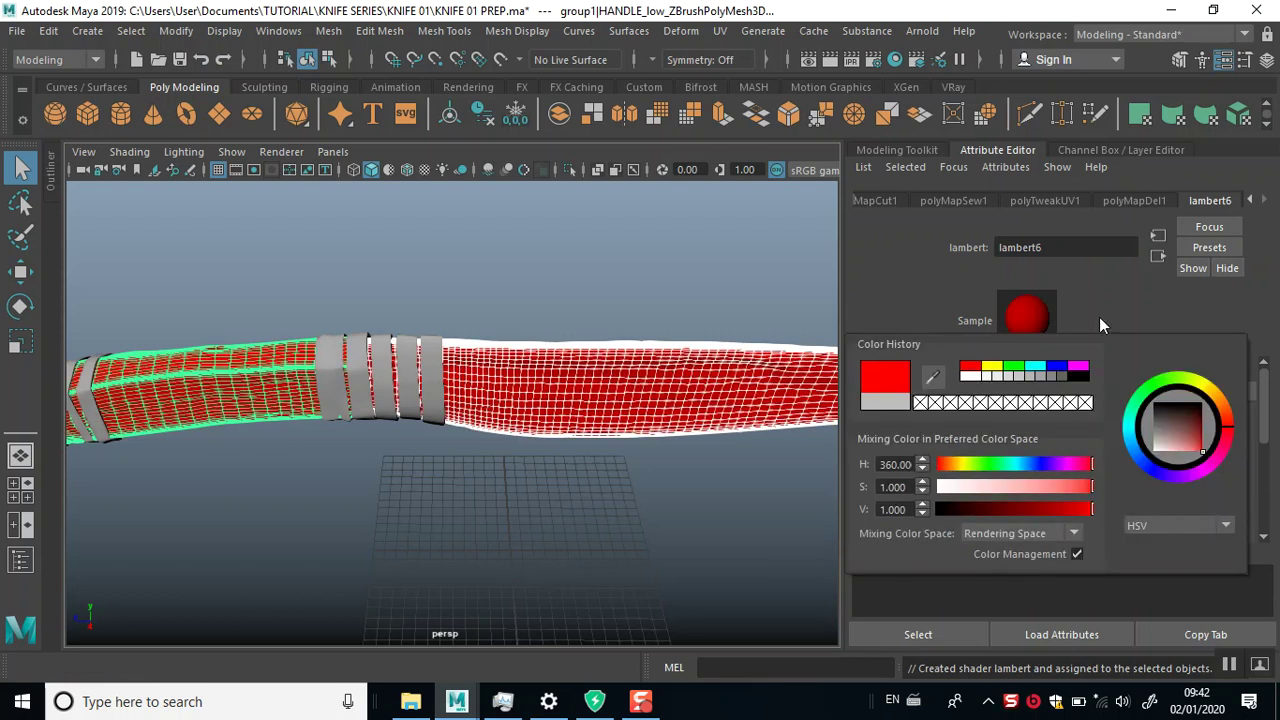
double_click(1030, 248)
key(Caps_Lock)
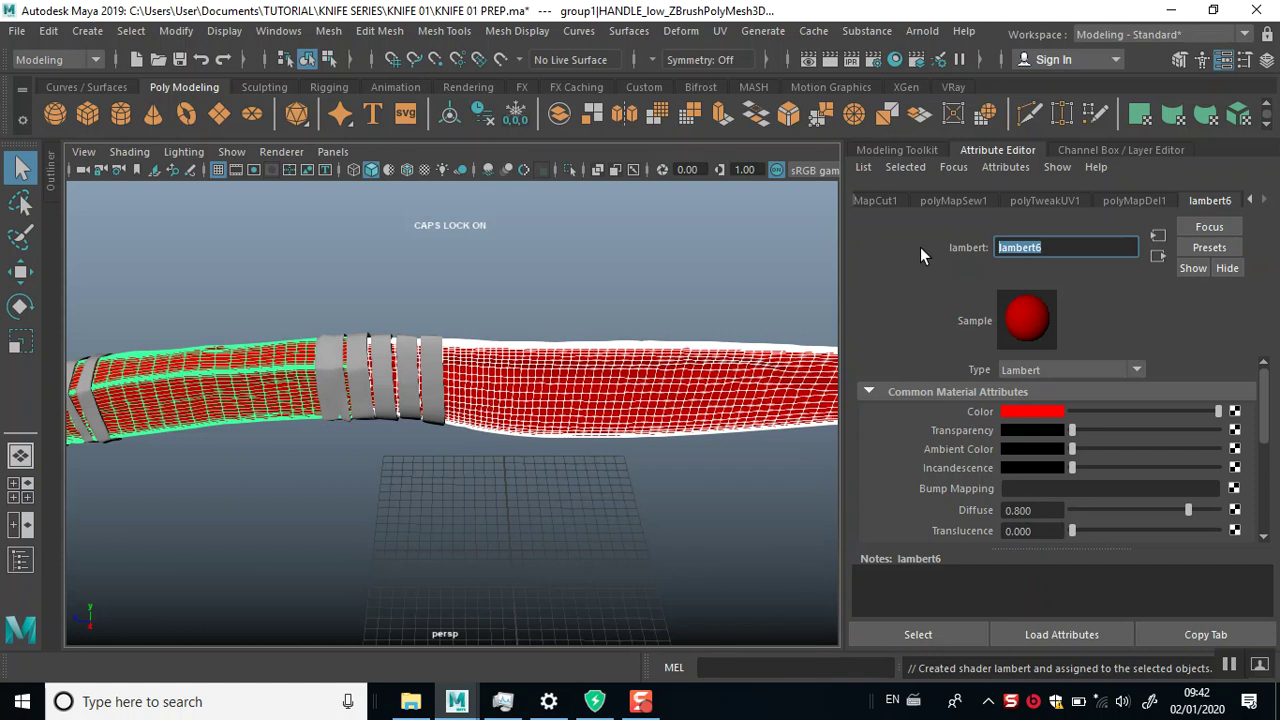
text(HANDLE)
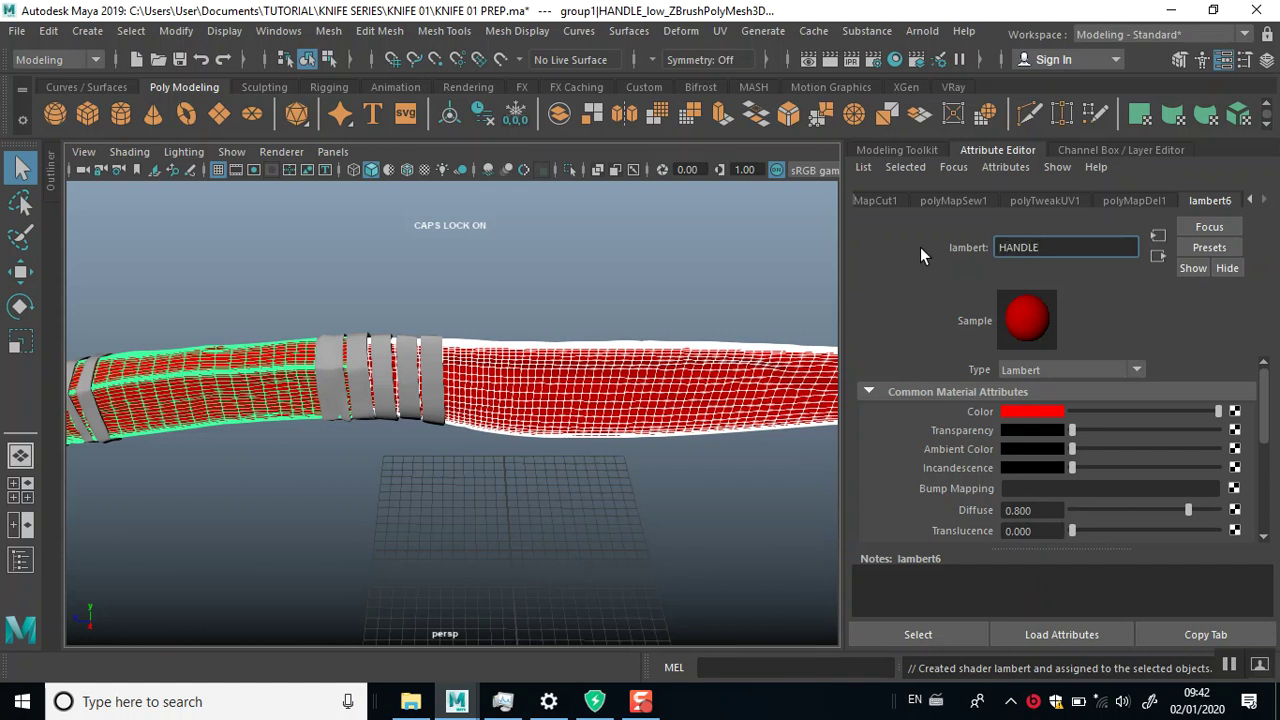
text(_)
text(POINTER)
key(Return)
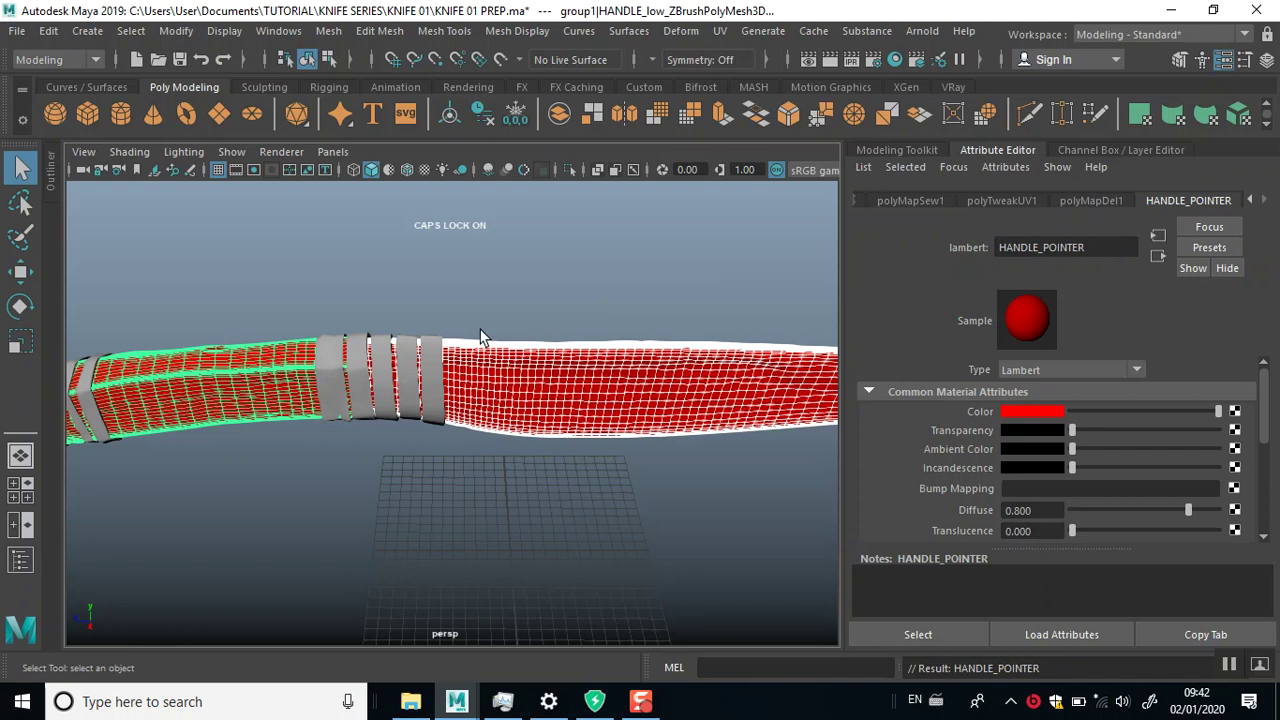
mouse_move(395, 372)
alt+mouse_down()
mouse_move(620, 360)
mouse_move(543, 380)
mouse_move(537, 417)
mouse_move(255, 337)
mouse_move(437, 394)
mouse_move(480, 448)
mouse_move(458, 497)
mouse_move(579, 556)
alt+mouse_up()
Separate the grey bolster and bands mesh into individual pieces.
click(309, 362)
click(260, 460)
mouse_move(260, 460)
alt+mouse_down()
mouse_move(571, 500)
mouse_move(594, 577)
mouse_move(563, 563)
mouse_move(596, 513)
mouse_move(530, 430)
alt+mouse_up()
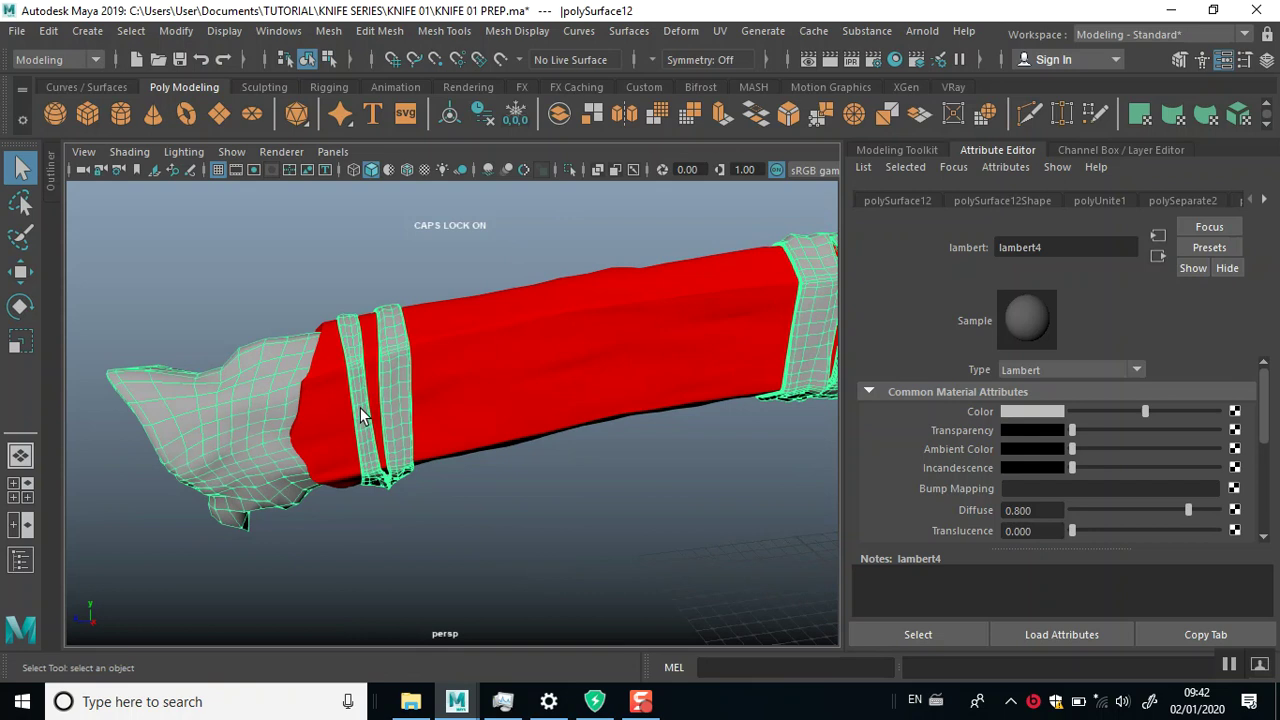
shift+right_drag(362, 415, 311, 568)
click(483, 516)
Select the handle-end cap and all five grey rings together and bring up material options.
click(271, 486)
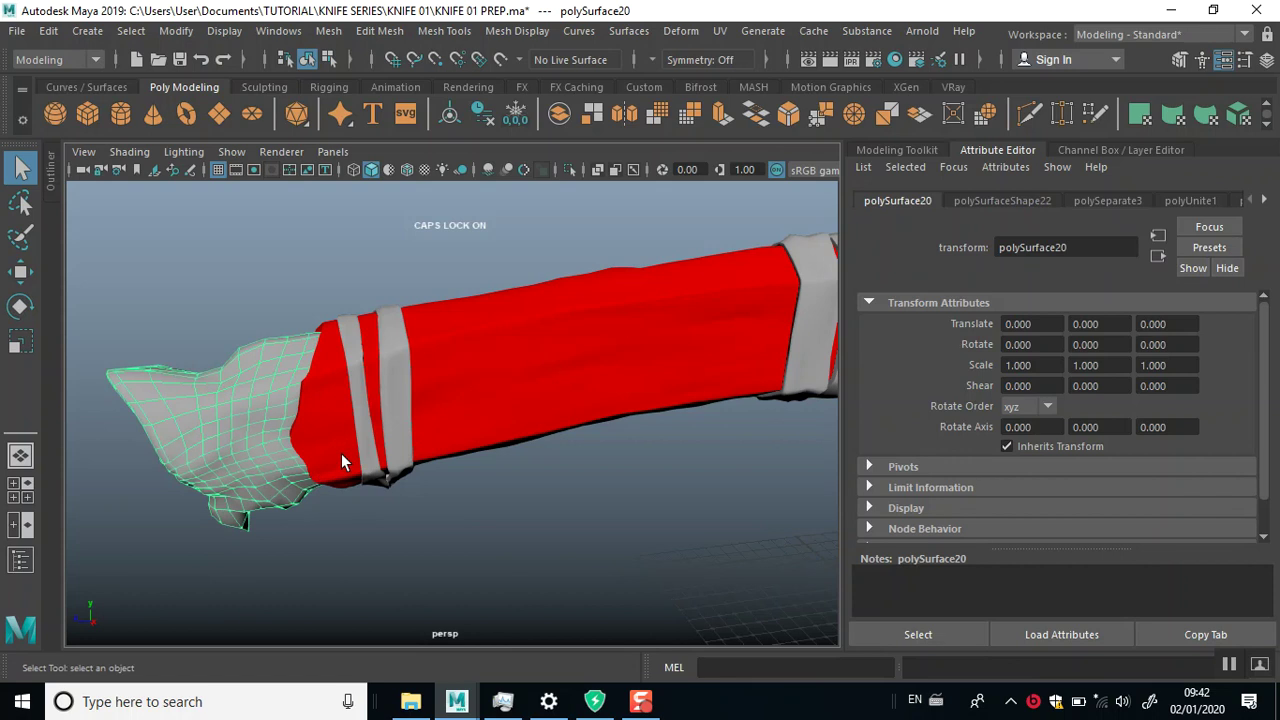
shift+click(360, 448)
shift+click(396, 432)
mouse_move(580, 548)
alt+middle_down()
mouse_move(506, 583)
mouse_move(547, 539)
alt+middle_up()
click(735, 382)
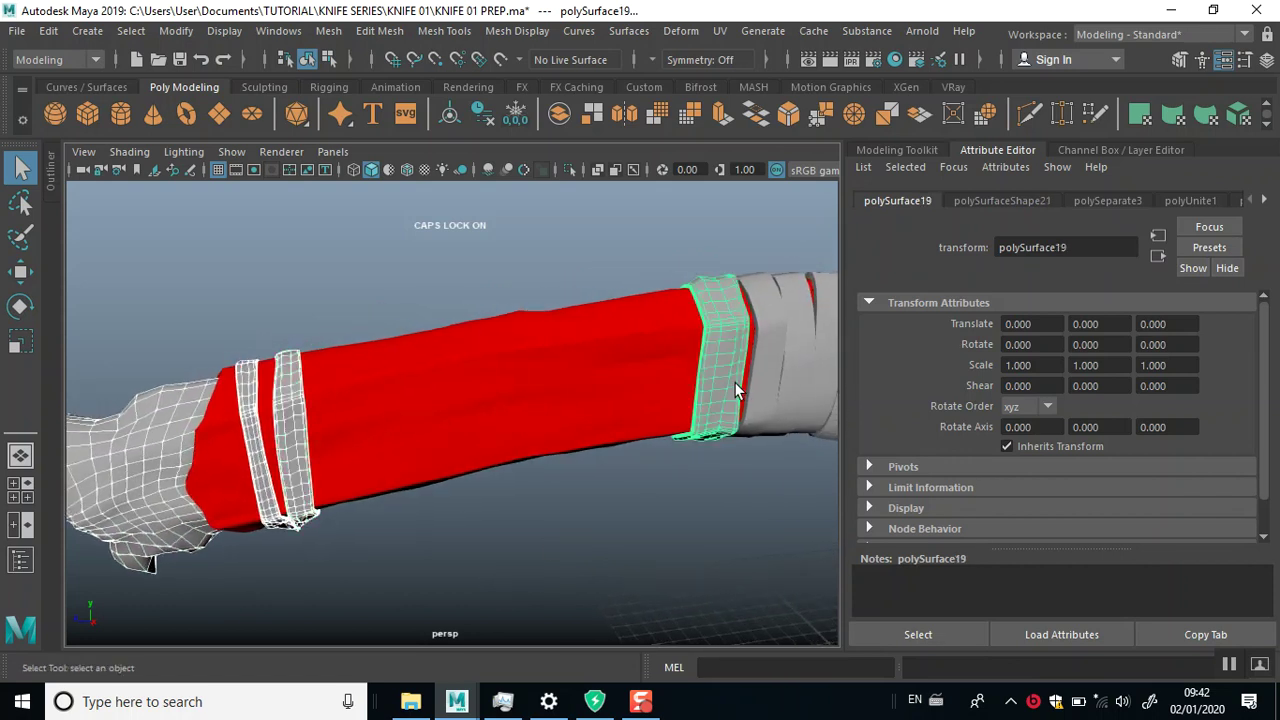
click(780, 386)
alt+middle_drag(793, 383, 535, 443)
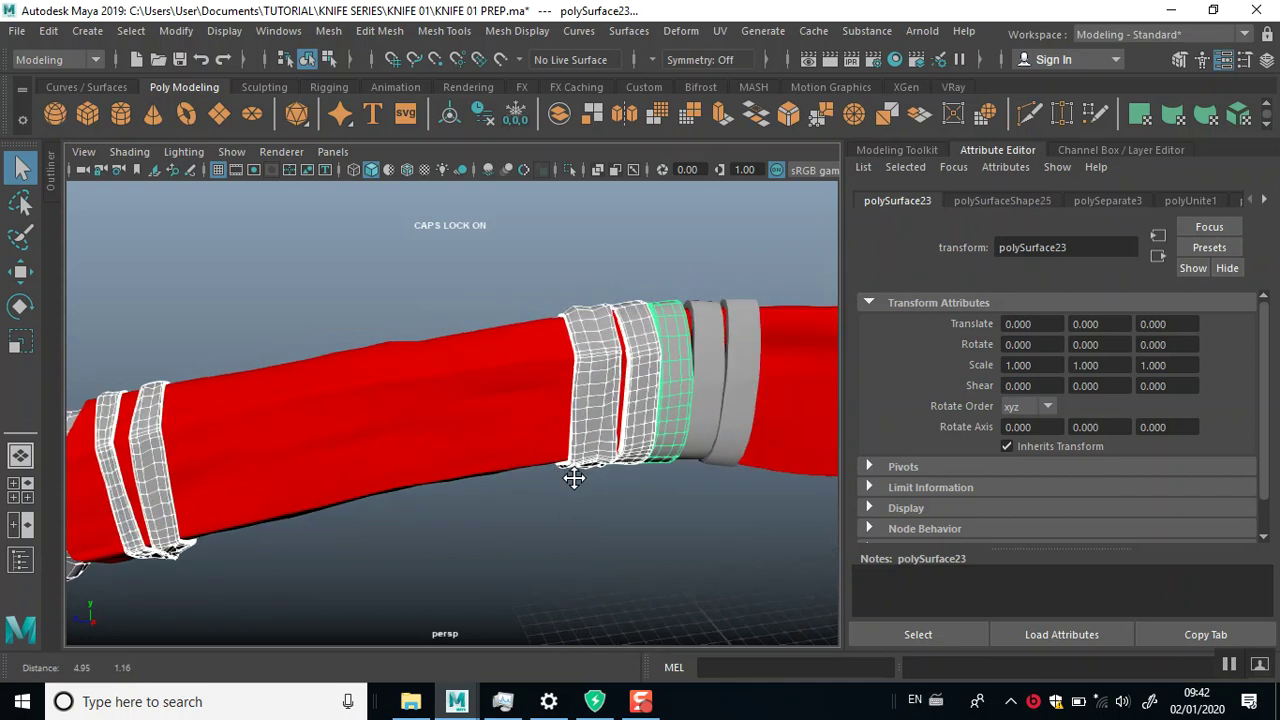
shift+click(601, 412)
shift+click(640, 418)
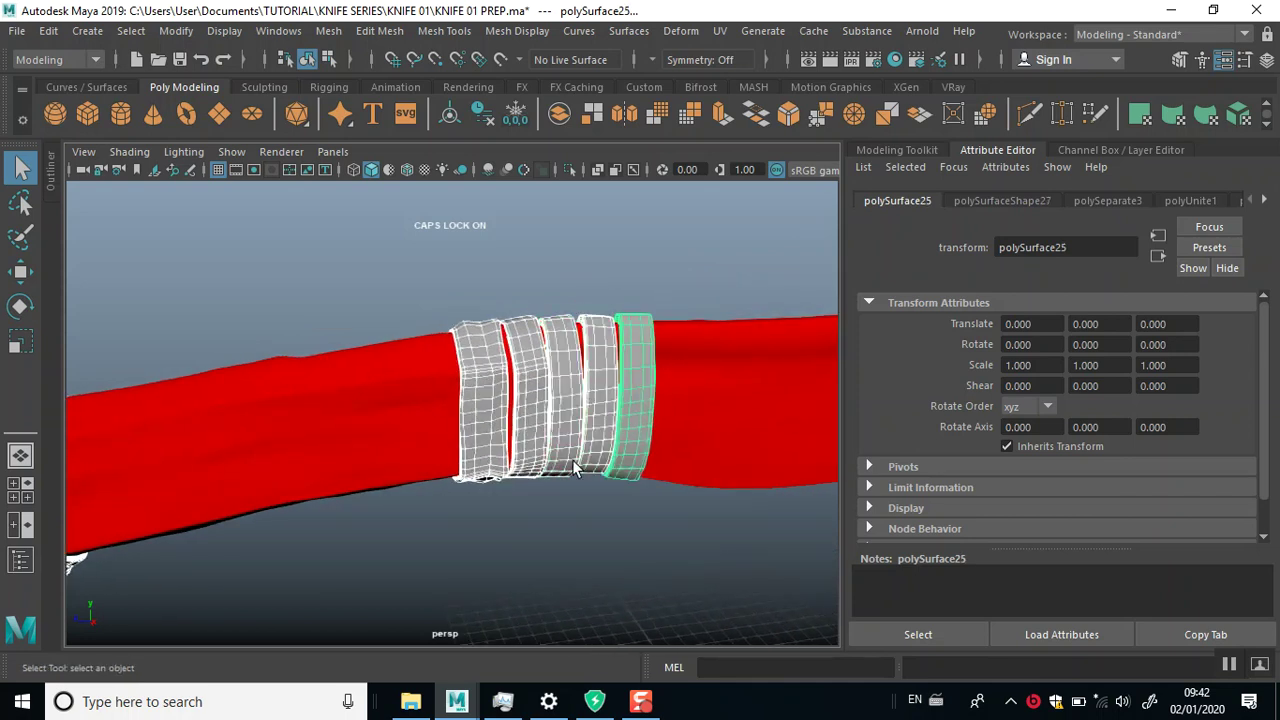
mouse_move(400, 488)
alt+middle_down()
mouse_move(574, 451)
mouse_move(531, 437)
alt+middle_up()
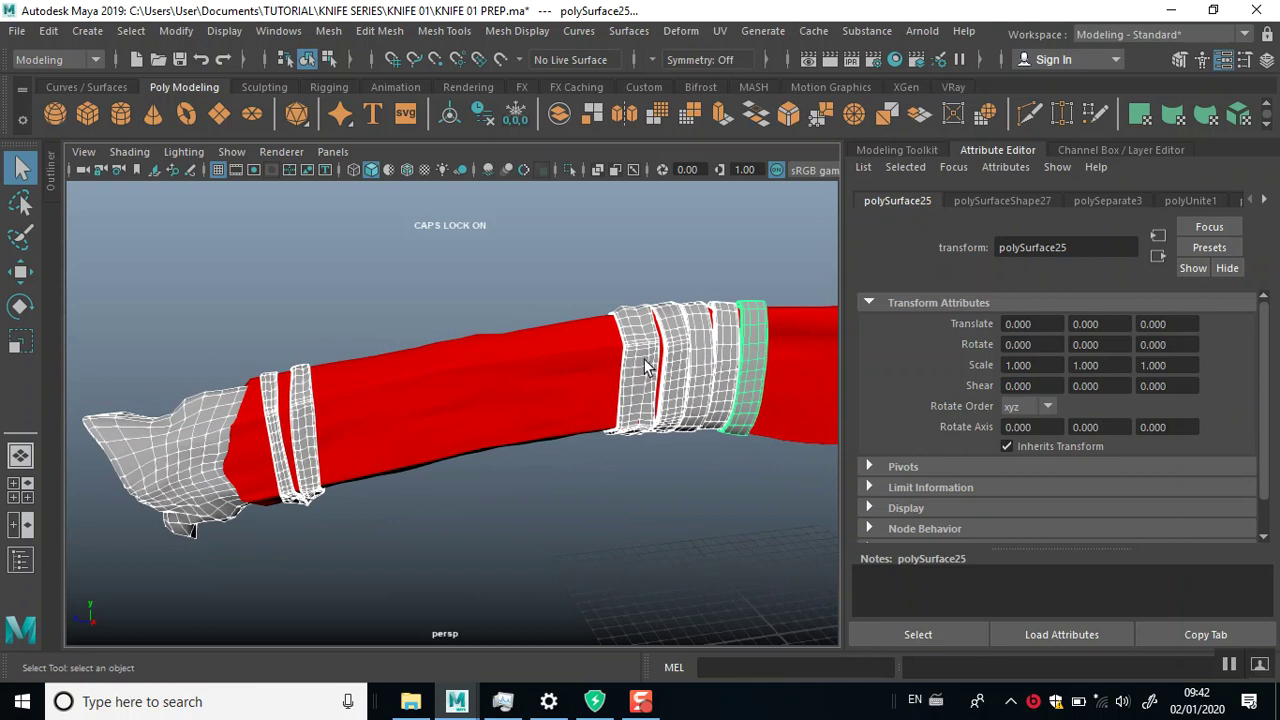
right_drag(645, 366, 705, 690)
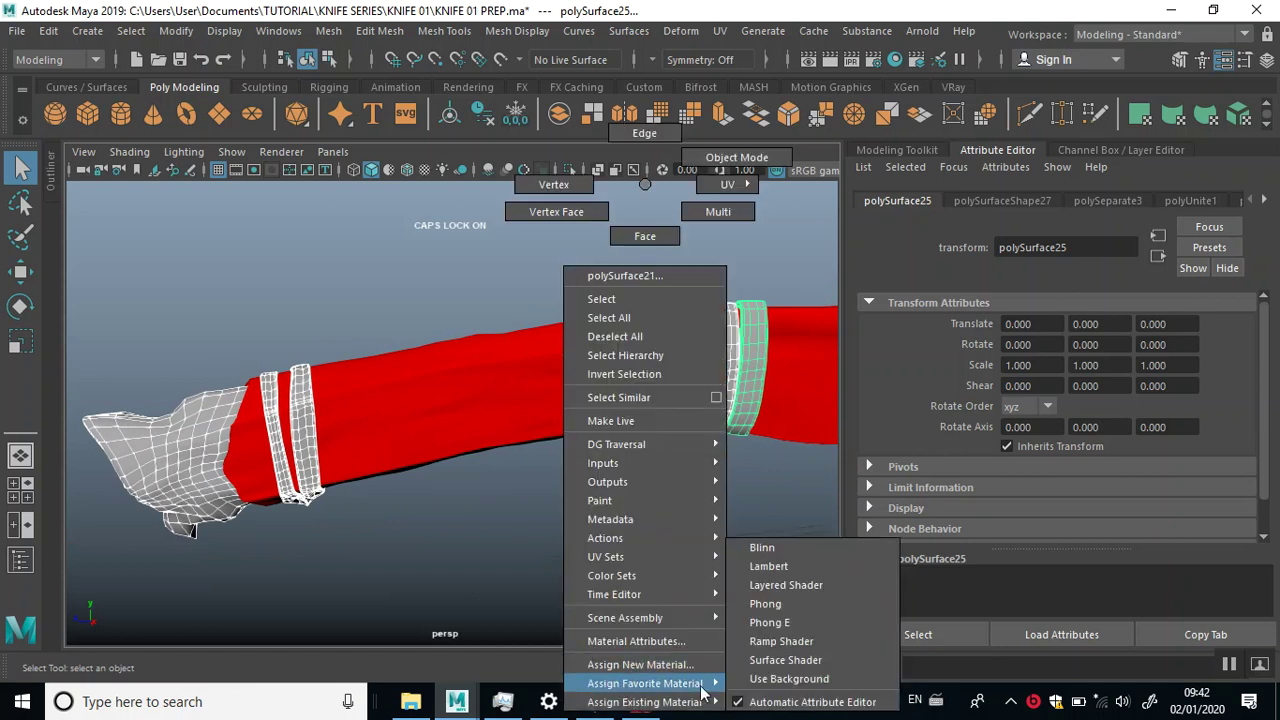
Give the end cap and rings a new yellow Lambert material named CBALETH.
click(785, 562)
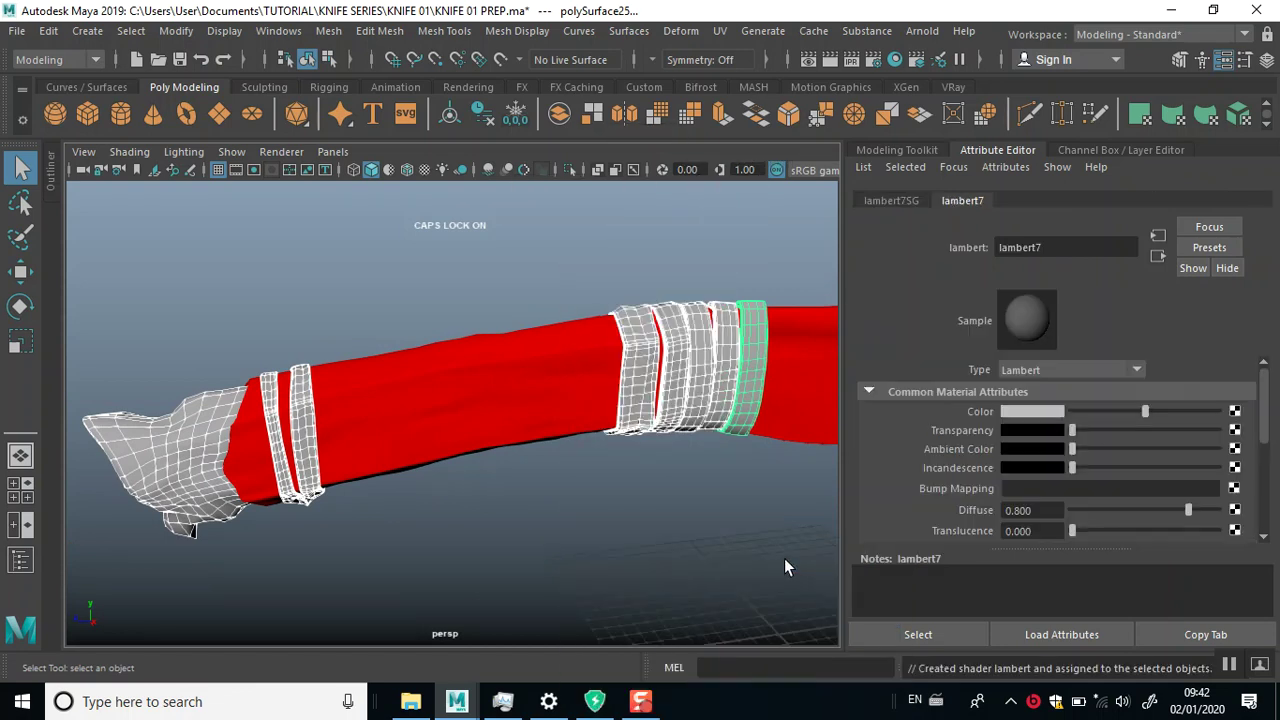
click(1032, 411)
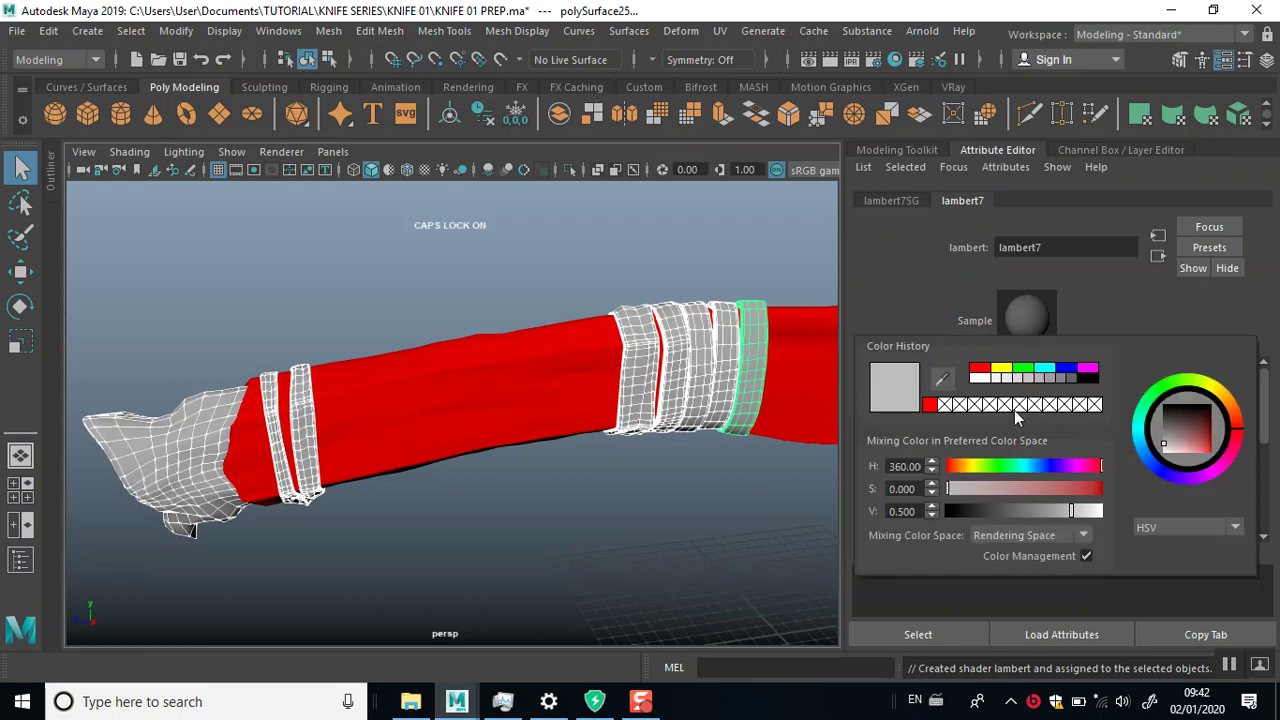
click(1001, 368)
drag(1050, 248, 910, 258)
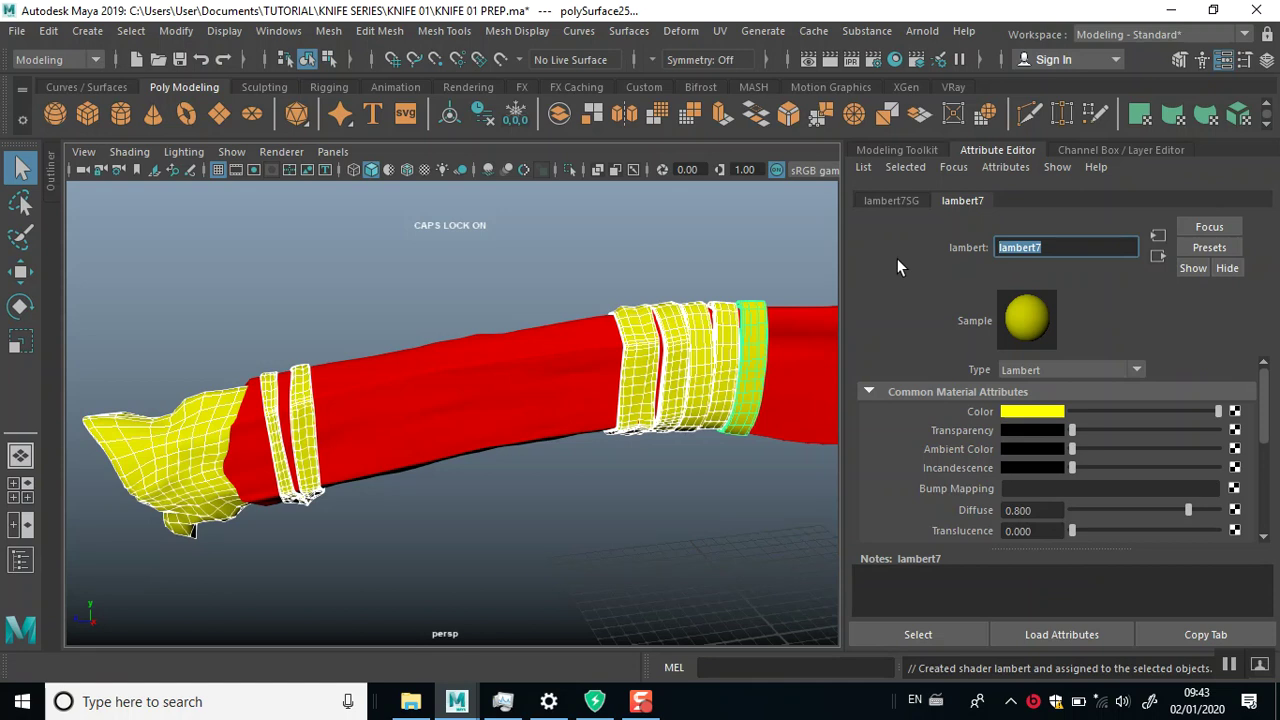
text(C)
text(BA)
text(LETH)
key(Return)
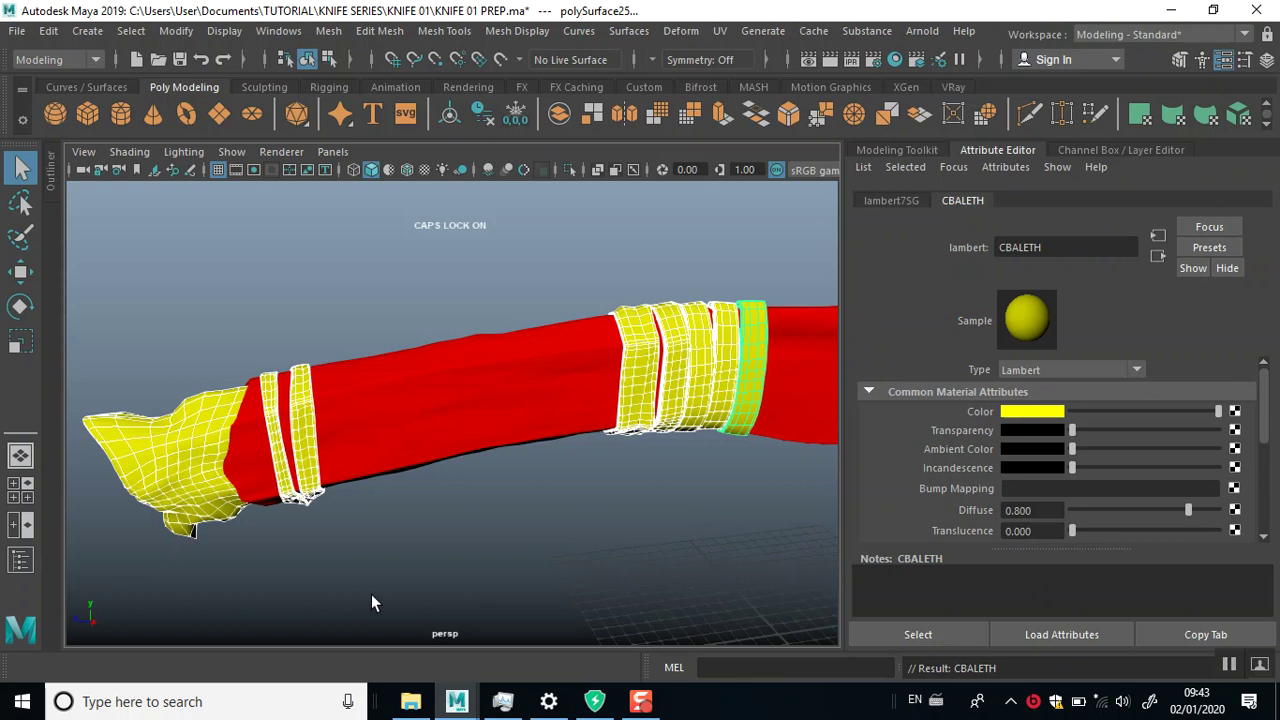
mouse_move(471, 551)
alt+right_down()
mouse_move(327, 420)
mouse_move(273, 325)
alt+right_up()
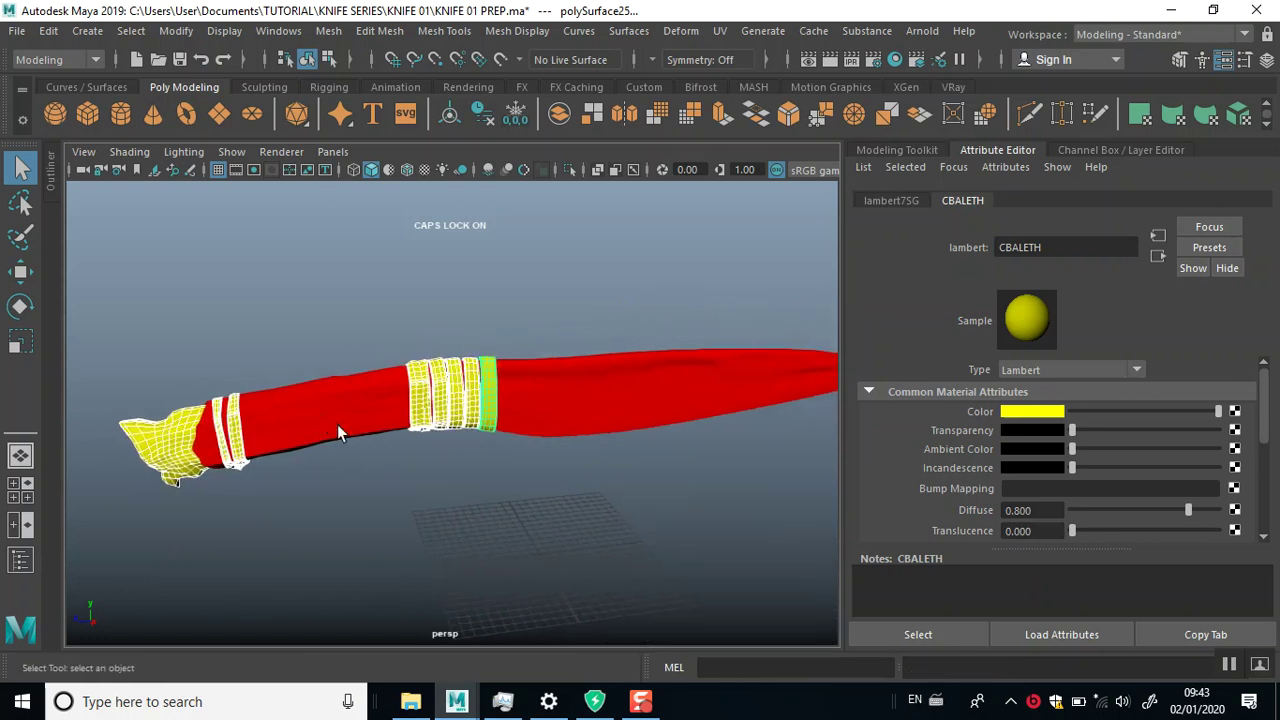
Select the whole knife and export the selection into Documents\TUTORIAL\KNIFE SERIES\KNIFE 01\low poly.
drag(267, 355, 845, 571)
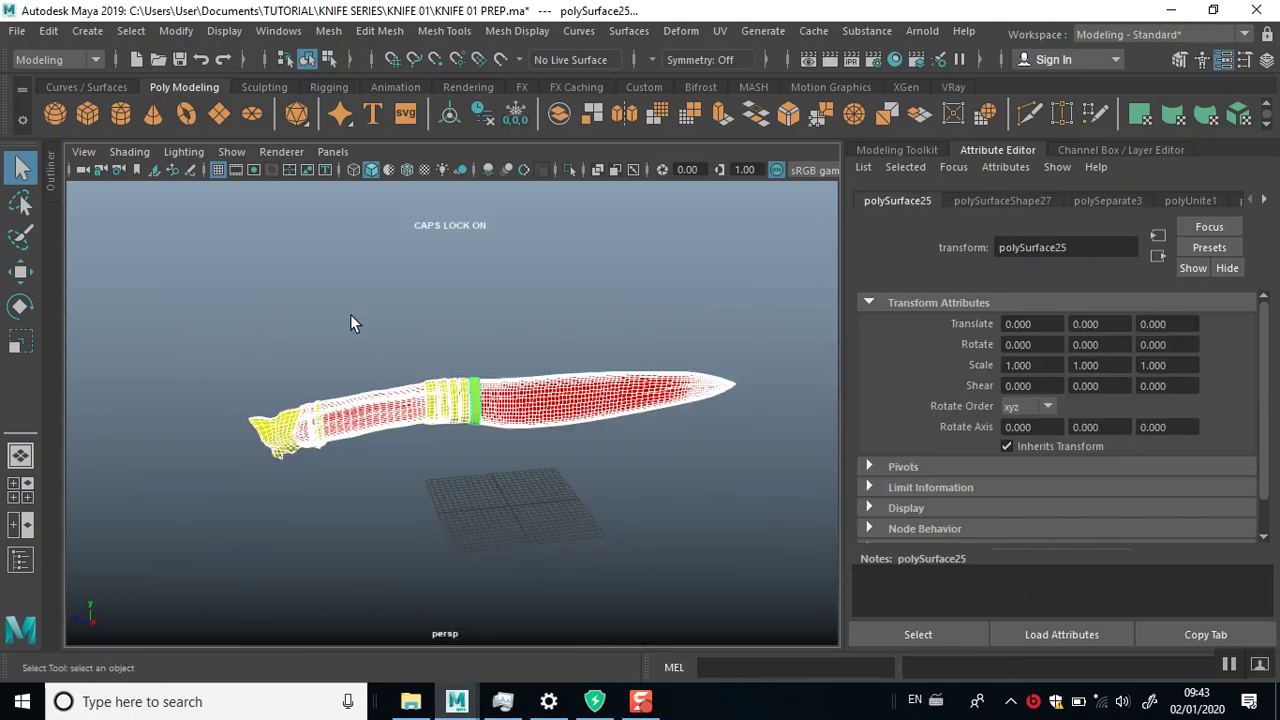
click(17, 31)
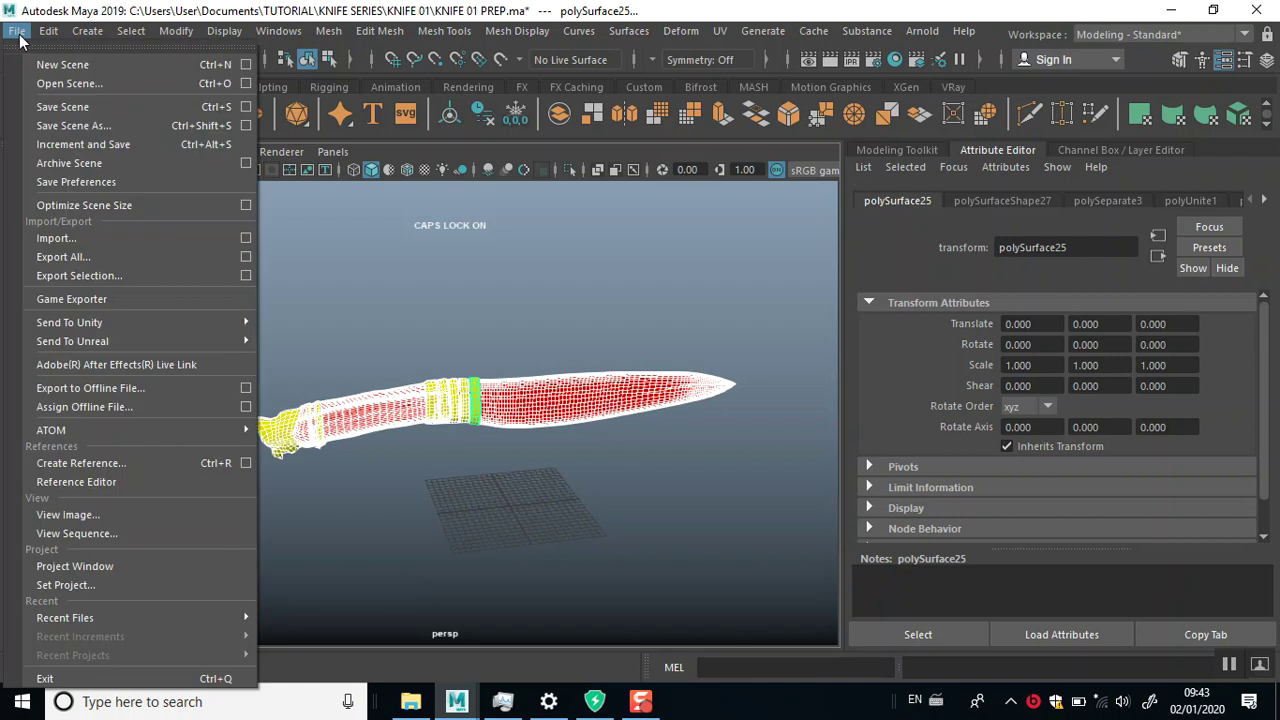
mouse_move(69, 322)
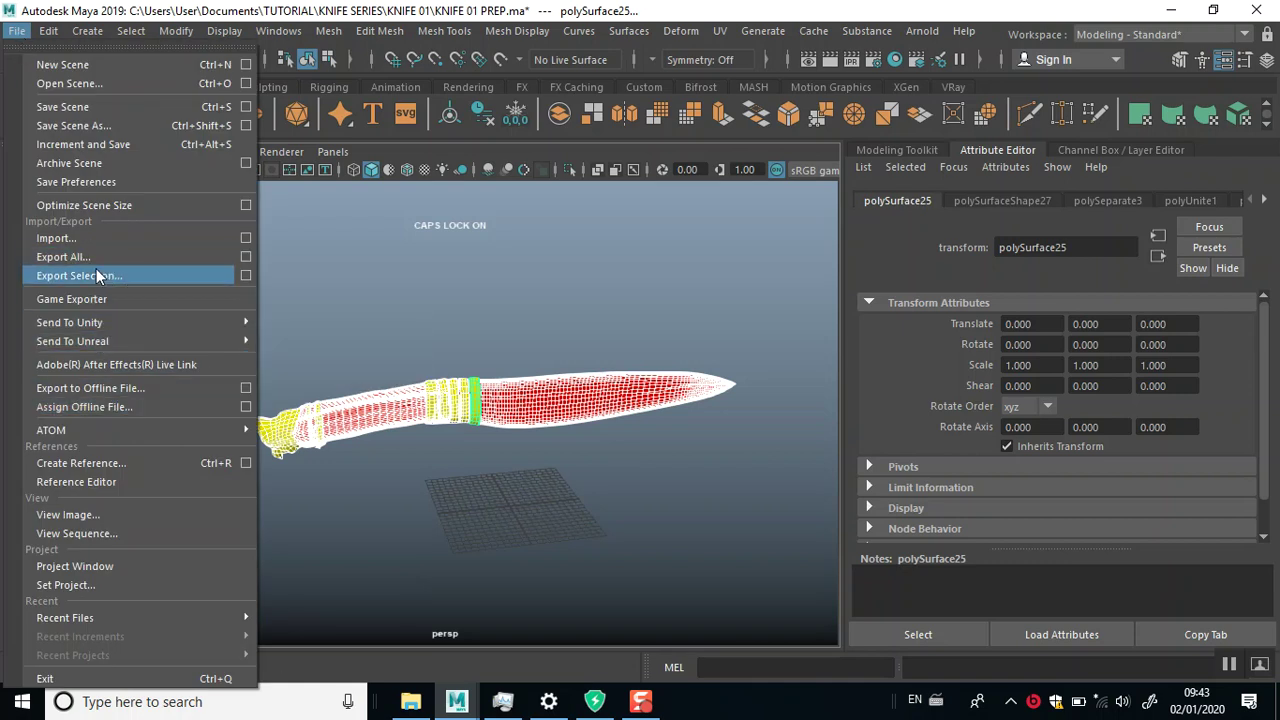
click(96, 272)
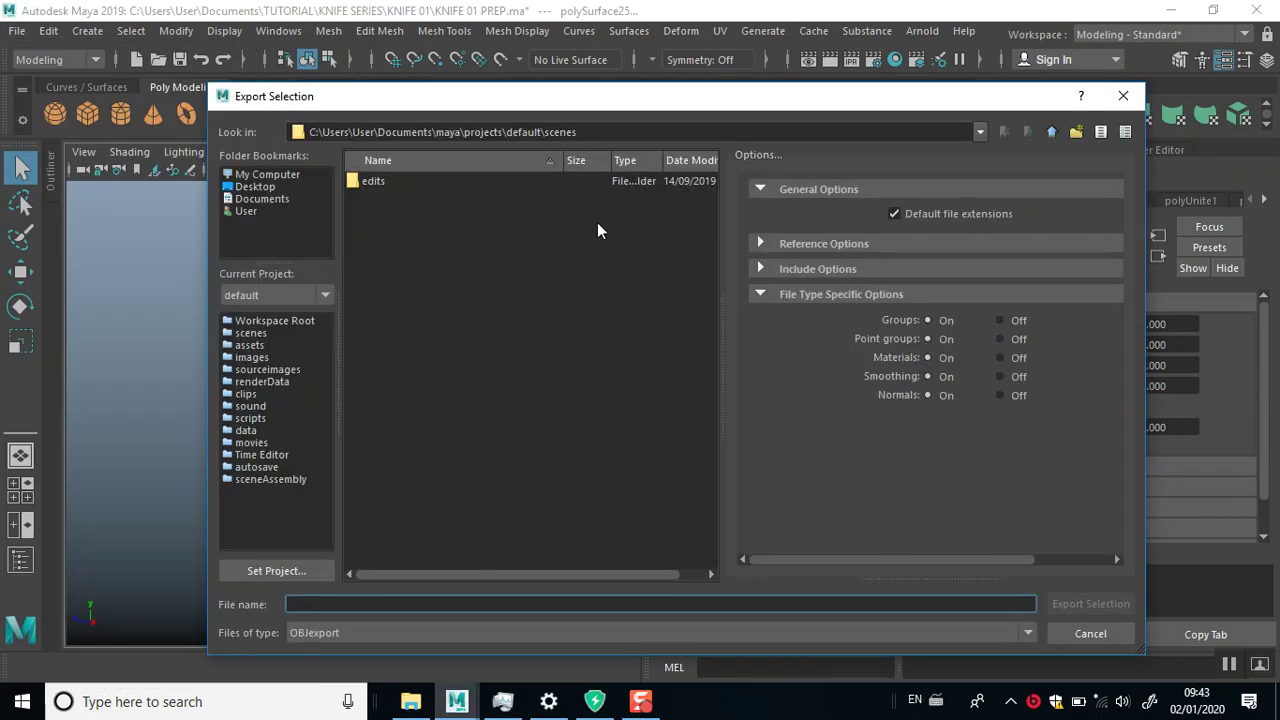
click(253, 199)
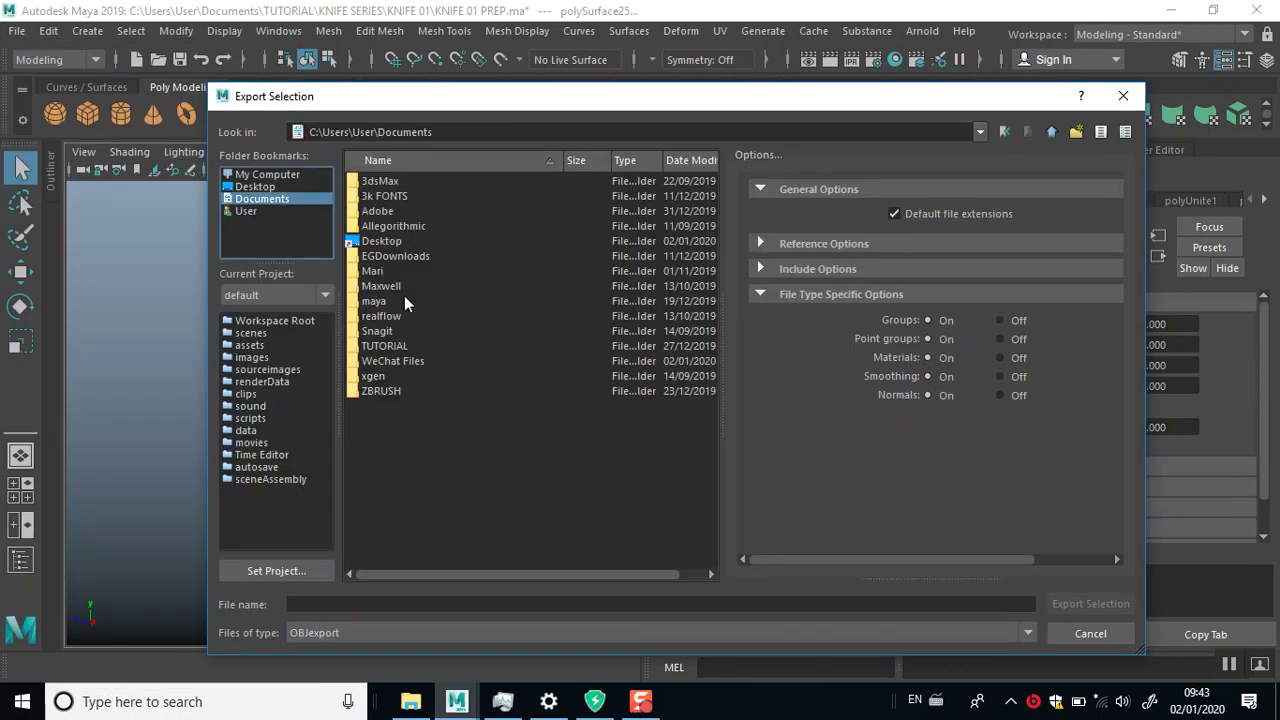
double_click(384, 345)
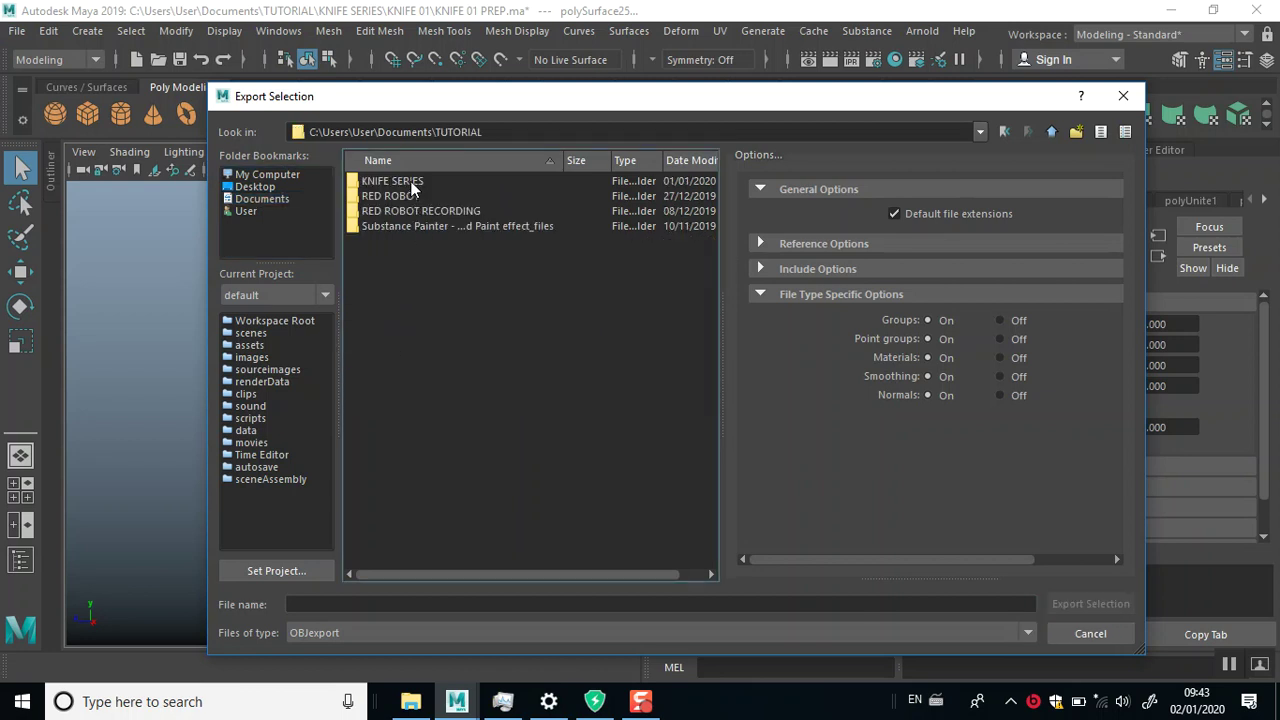
double_click(413, 181)
double_click(385, 196)
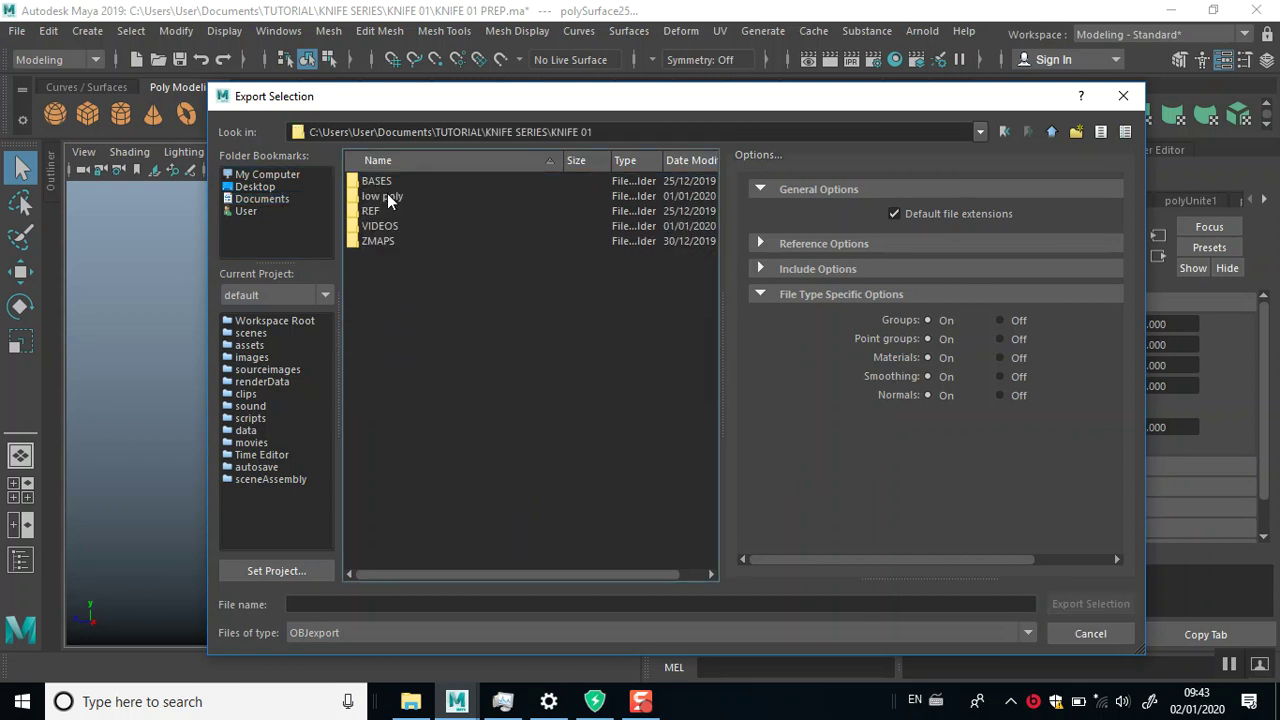
double_click(387, 196)
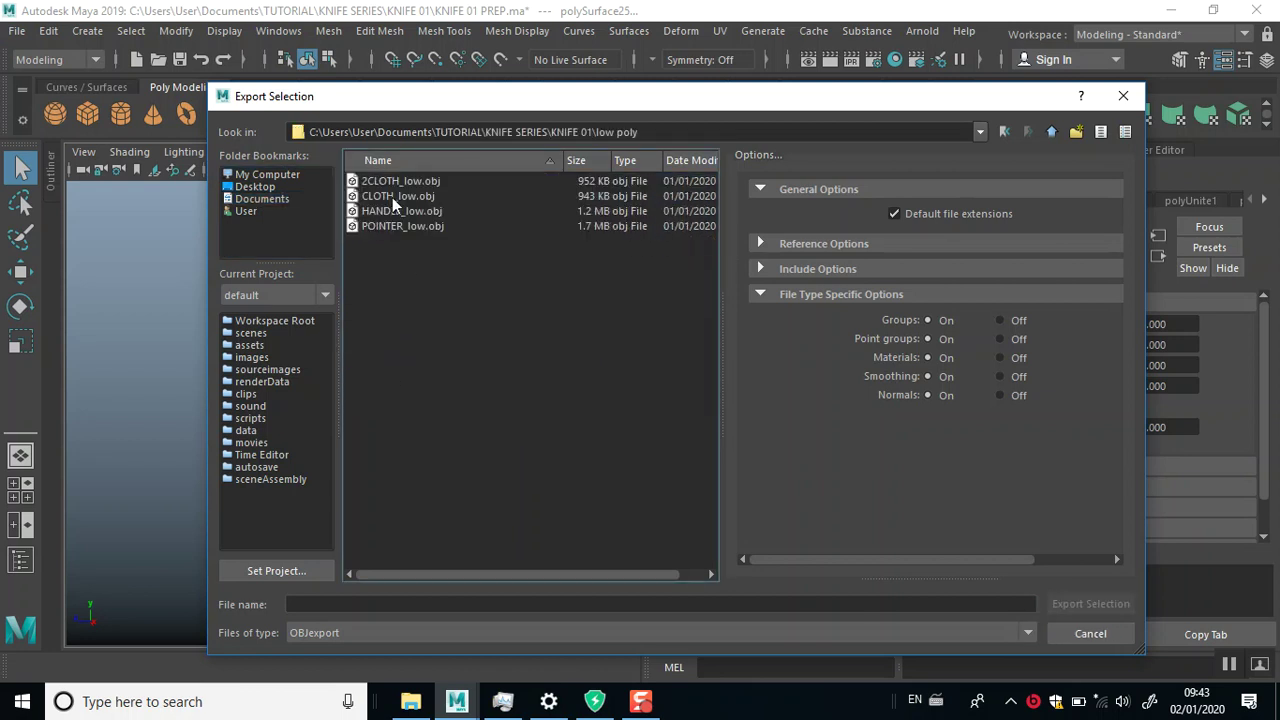
Export as DAE_FBX named 'KNIFE 01 READY' and dismiss the warnings report.
click(334, 632)
key(Escape)
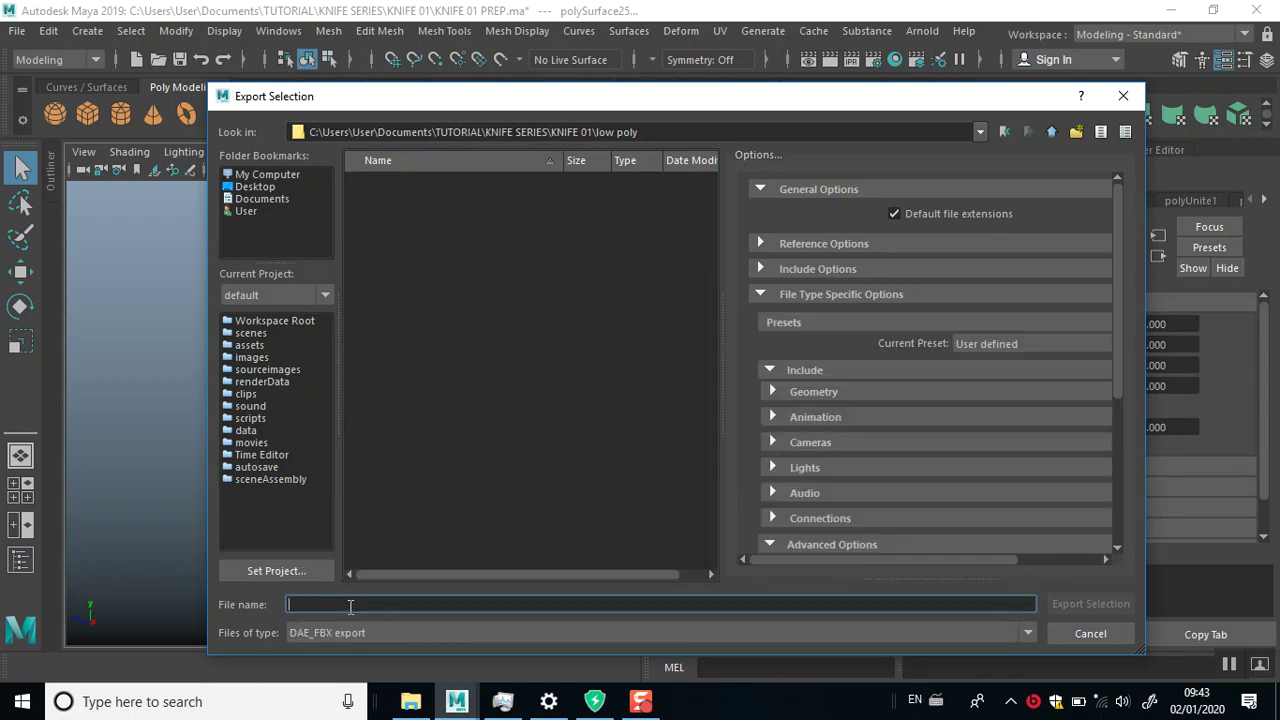
scroll(888, 420, down, 5)
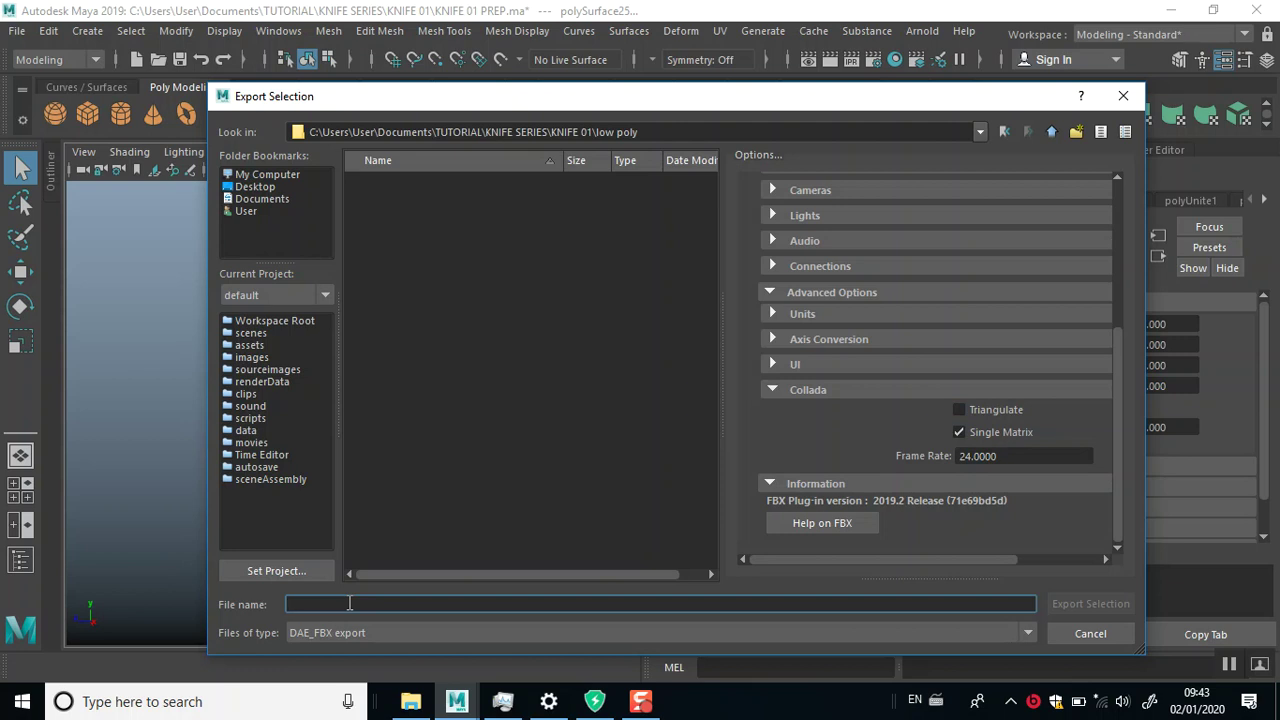
text(KNIFE 01 )
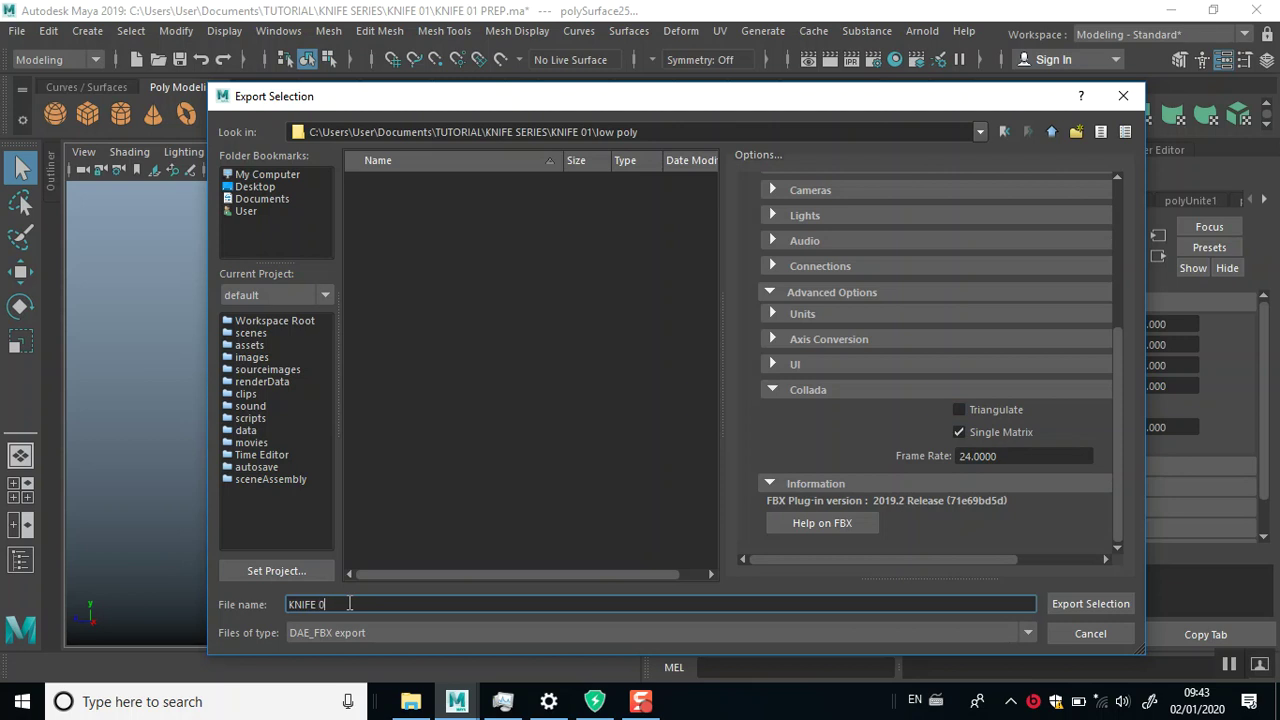
text(READY)
key(Return)
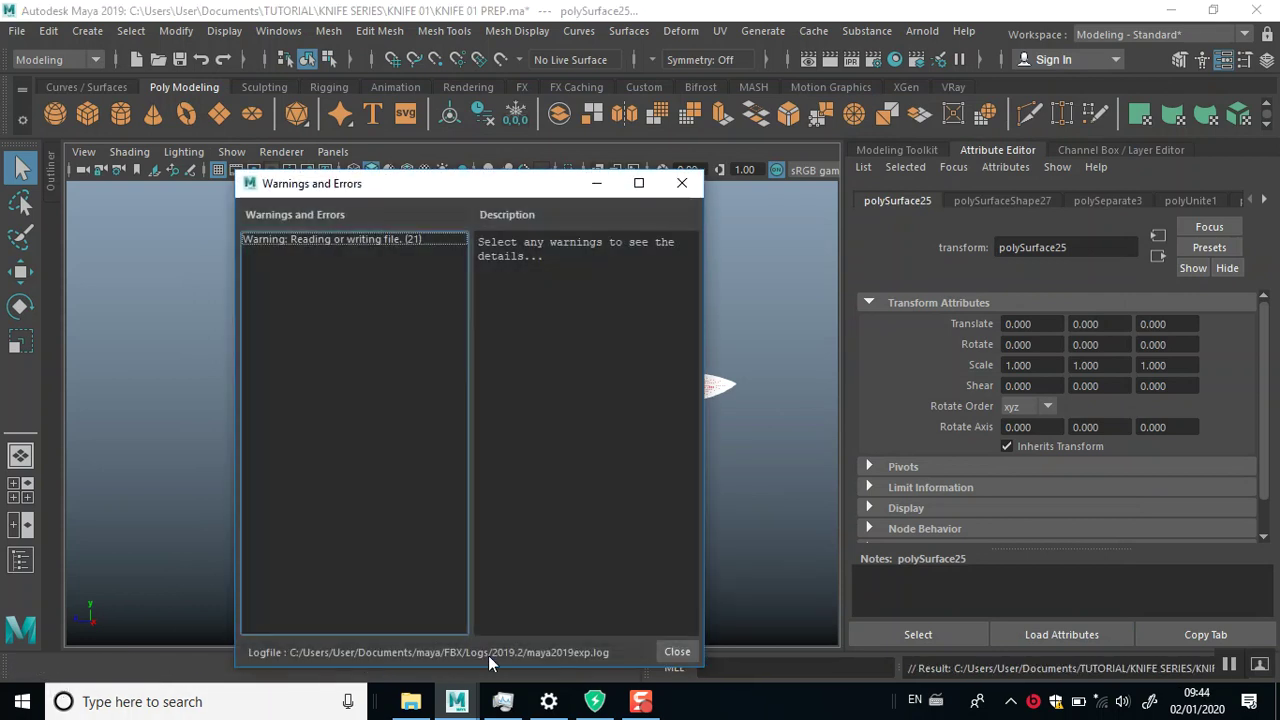
click(677, 651)
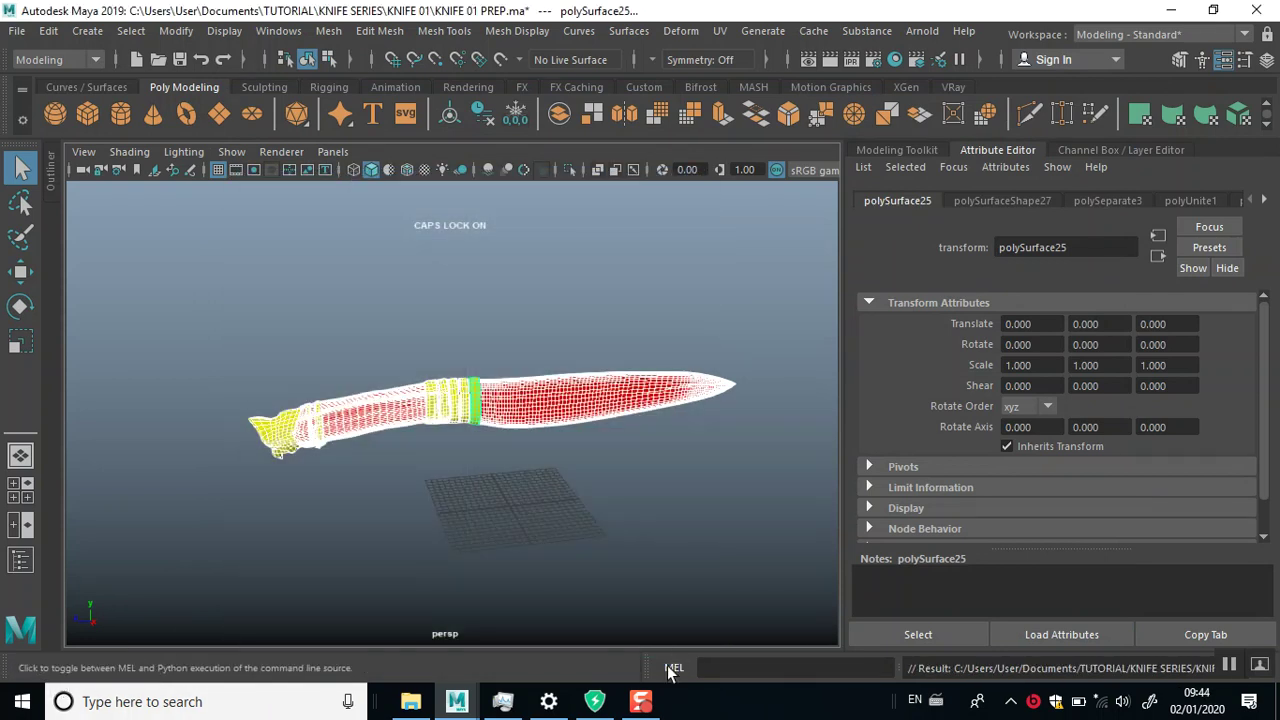
Minimize Maya to reveal the Windows desktop.
click(1170, 10)
key(alt+Tab)
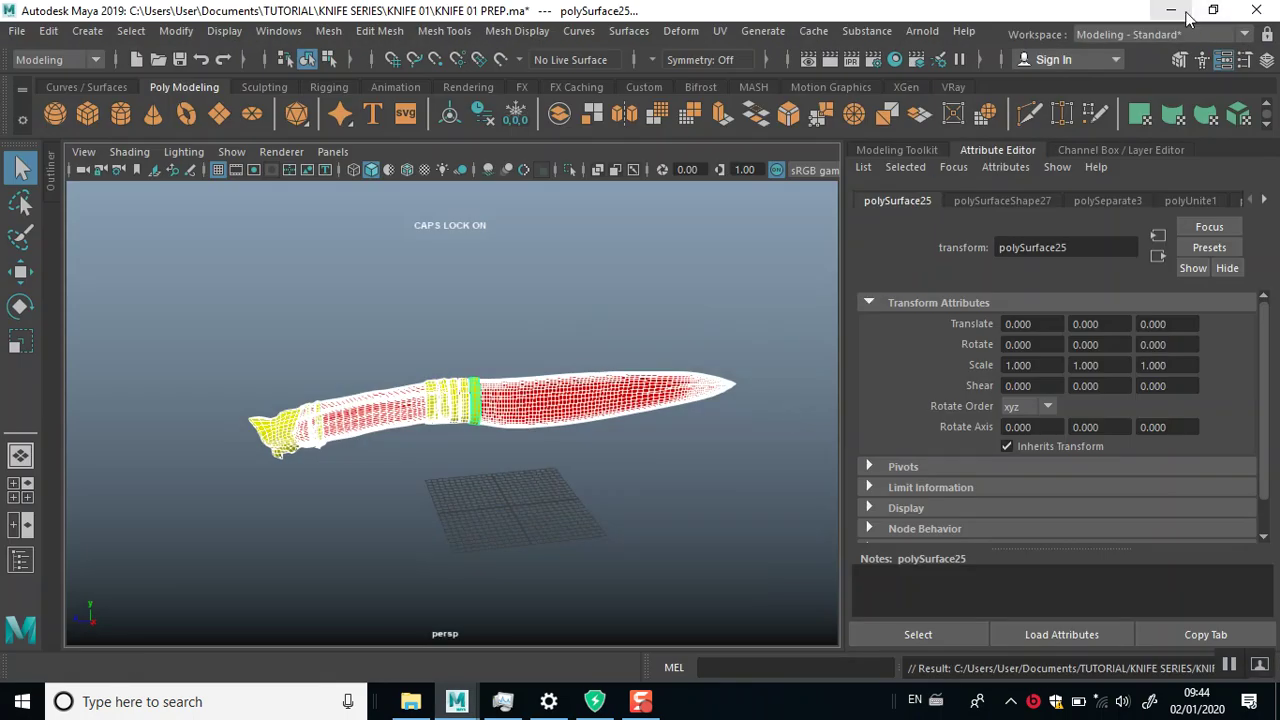
click(1172, 12)
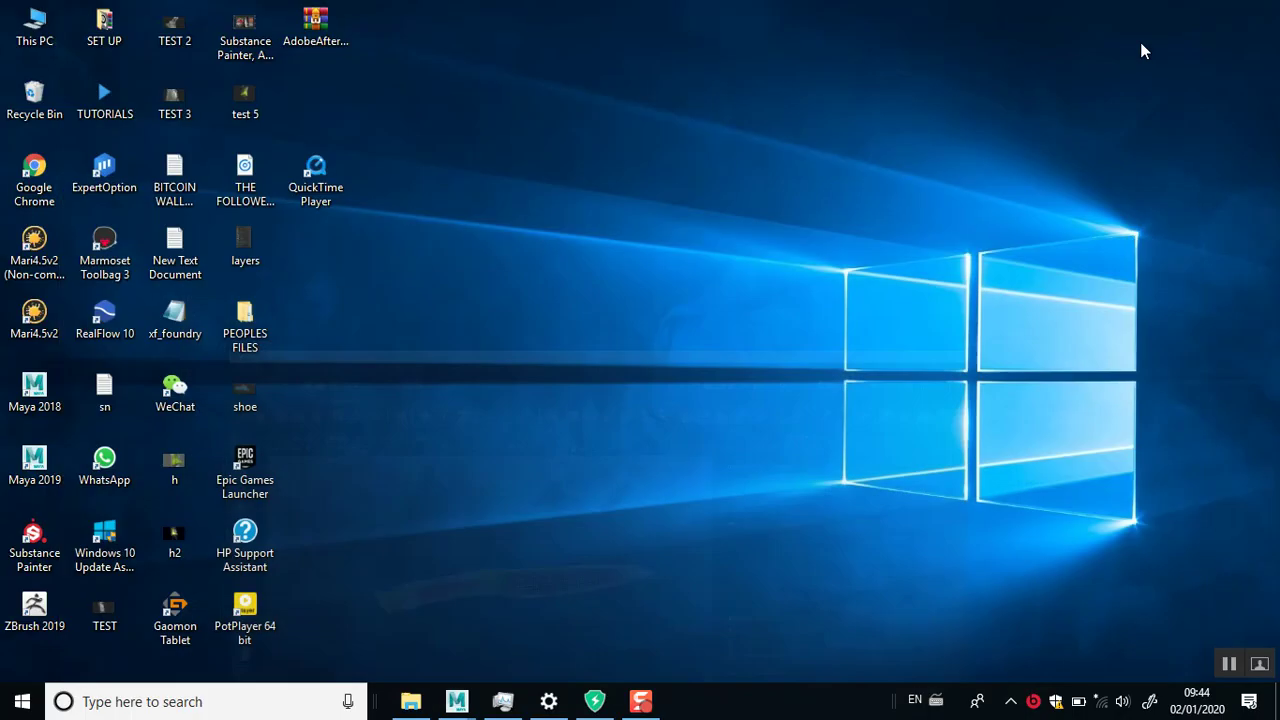
Launch Substance Painter from its desktop icon and allow it past the security warning.
double_click(33, 540)
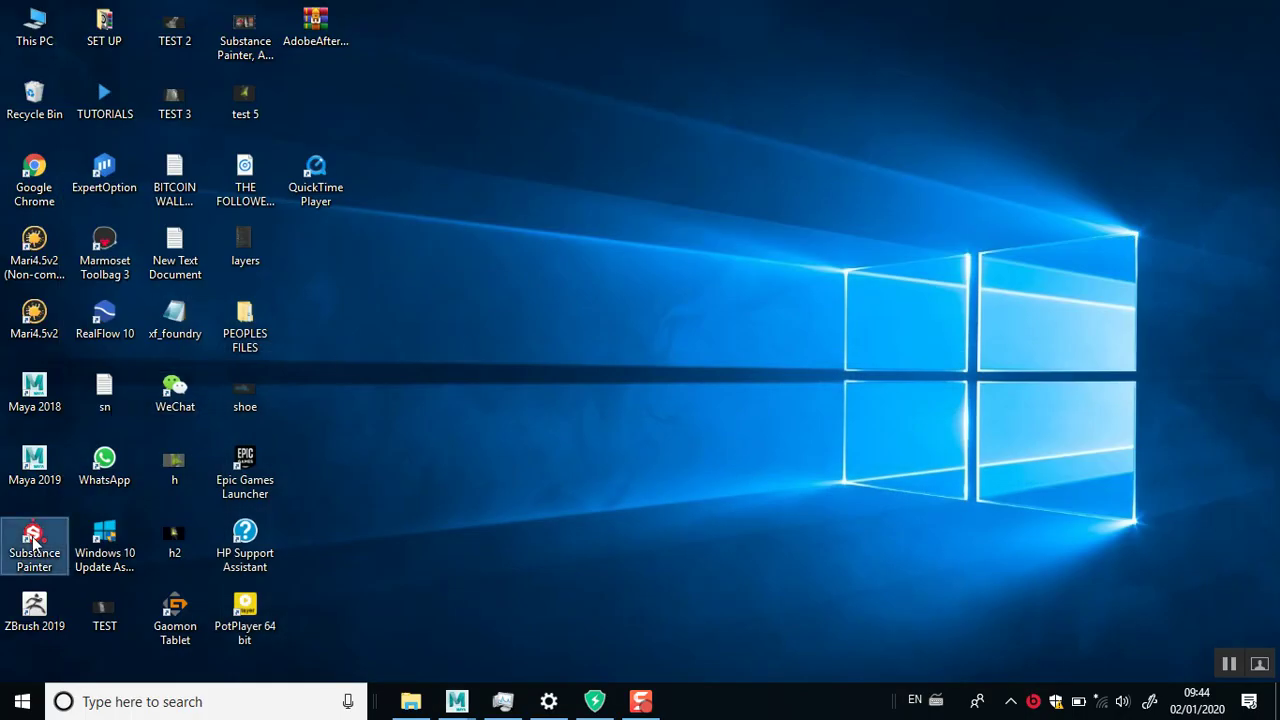
click(702, 371)
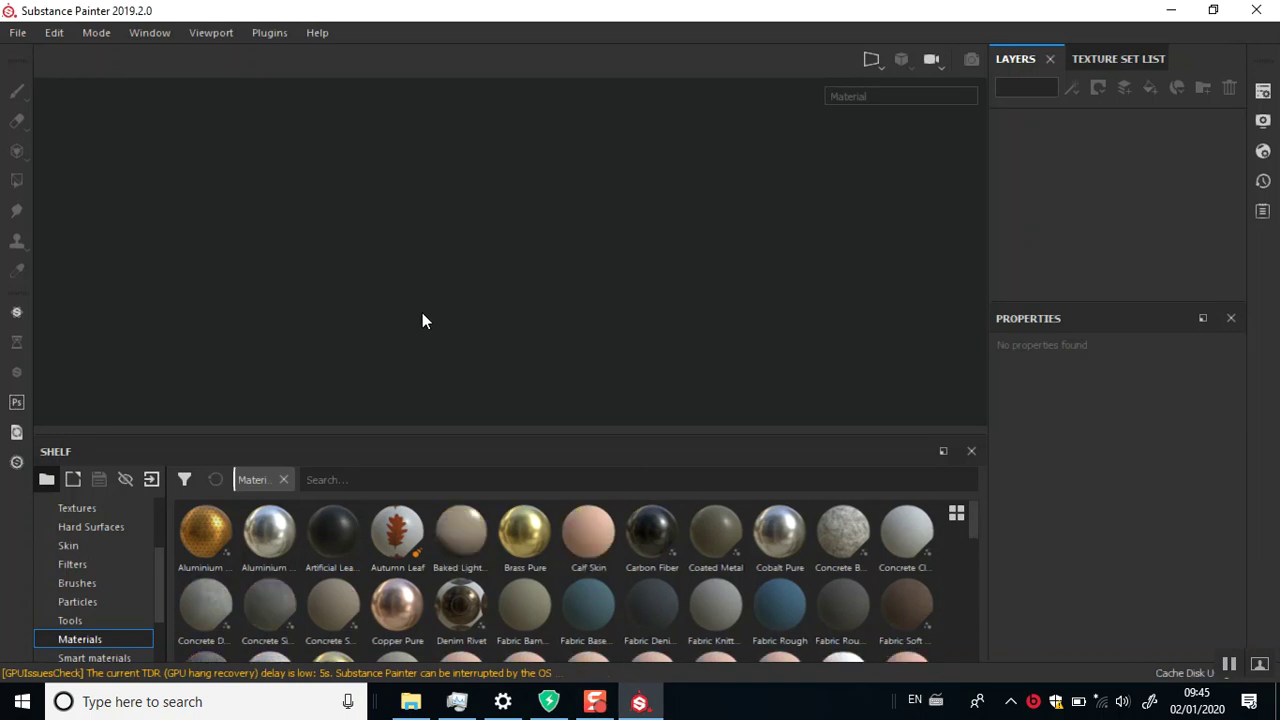
Start a new project using the KNIFE 01 READY.dae mesh from the low poly folder.
click(17, 32)
click(34, 52)
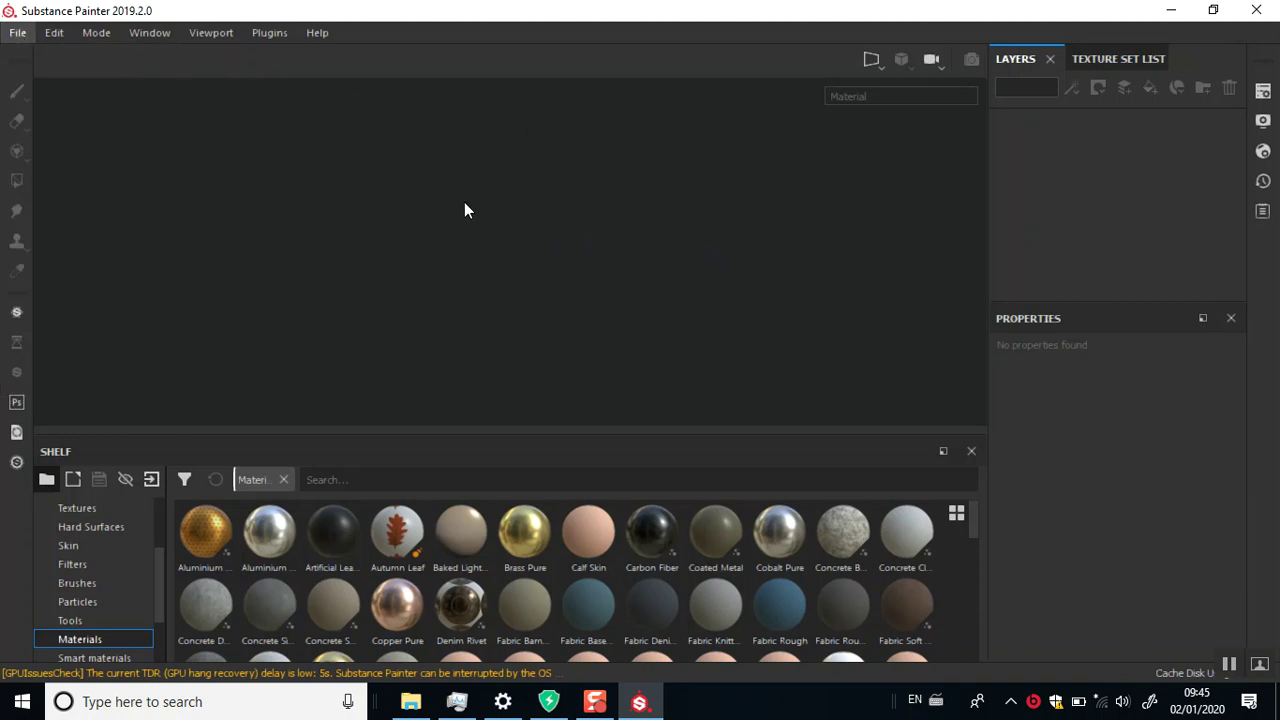
click(832, 163)
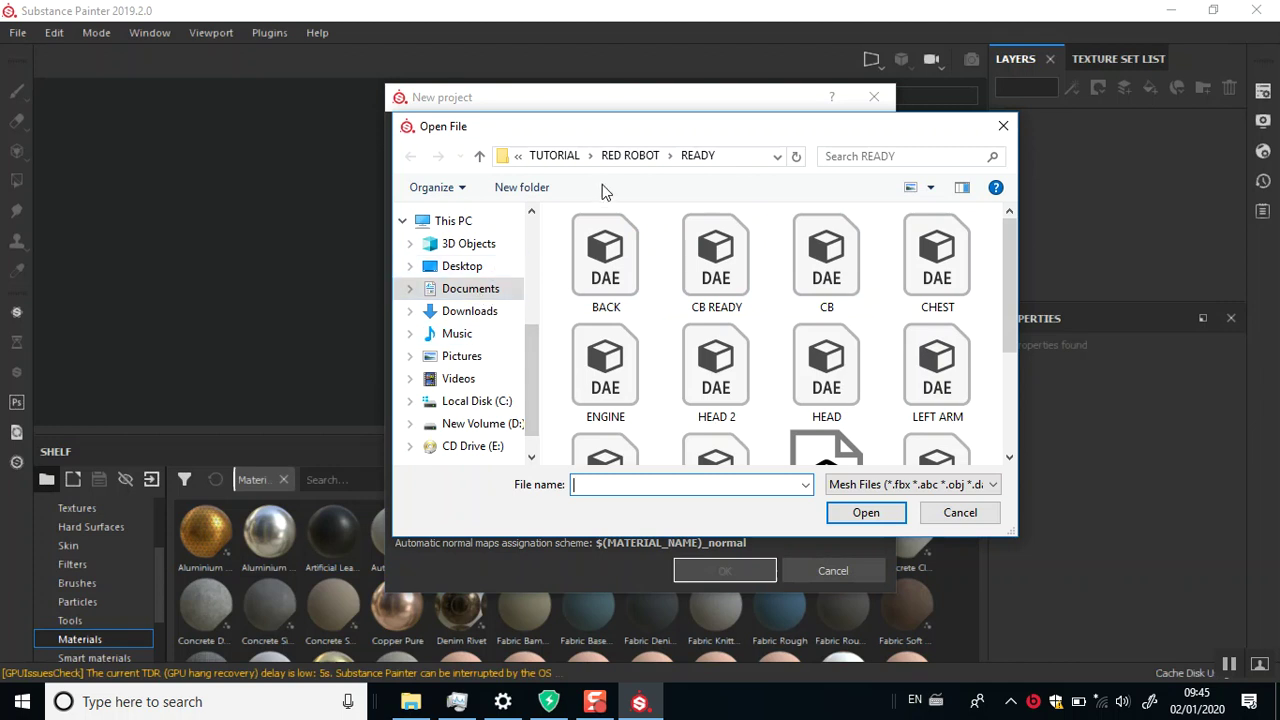
click(566, 157)
double_click(608, 245)
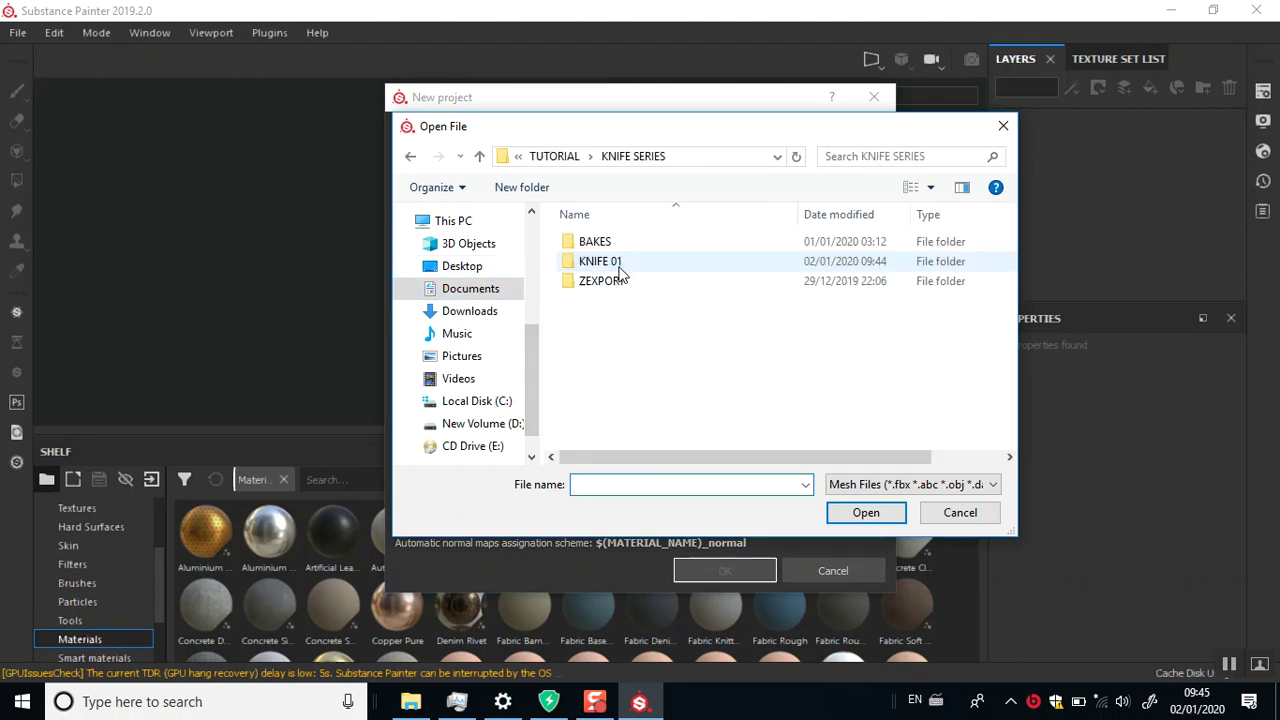
double_click(610, 262)
double_click(610, 262)
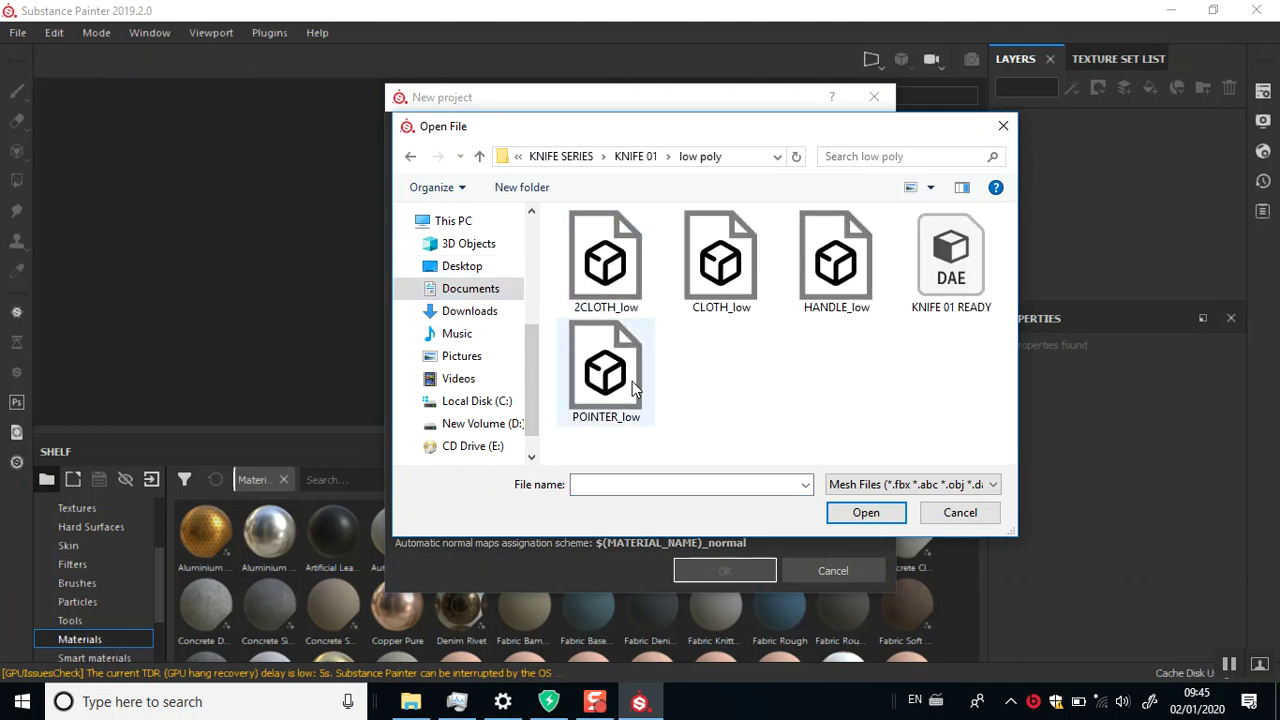
click(947, 298)
click(866, 512)
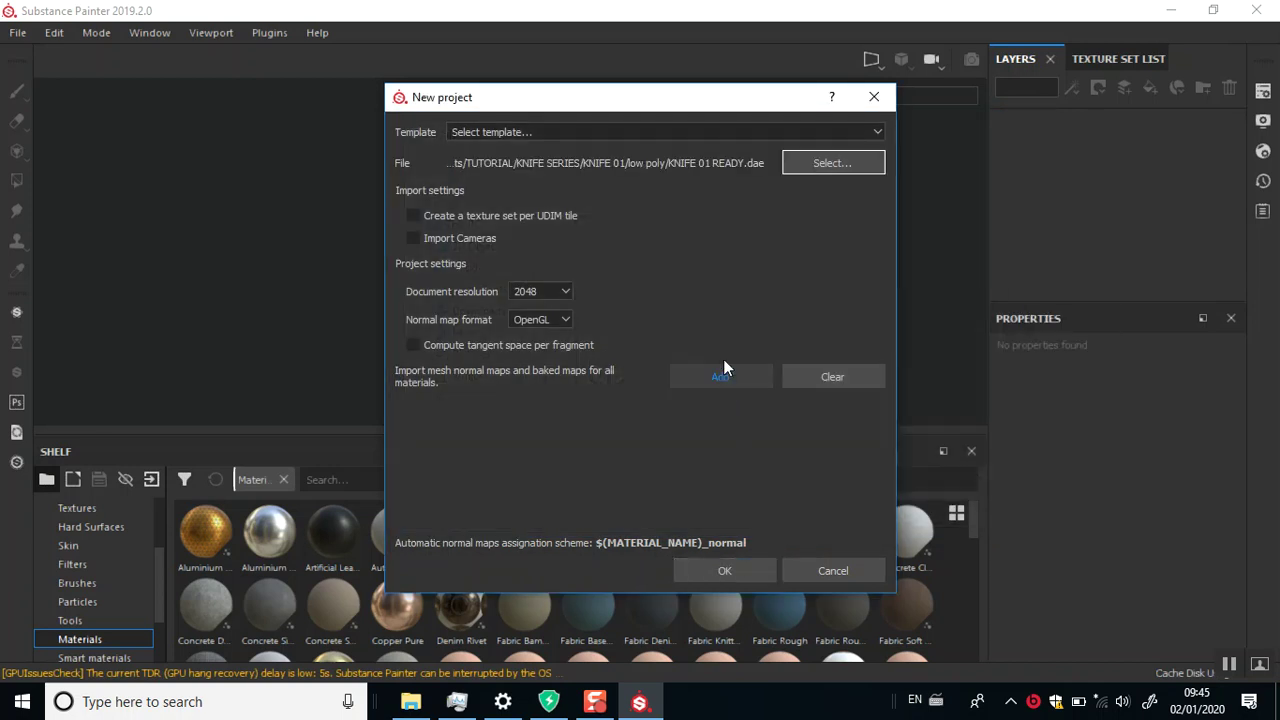
Set the project resolution to 2048 and begin adding baked map images.
click(565, 214)
click(469, 239)
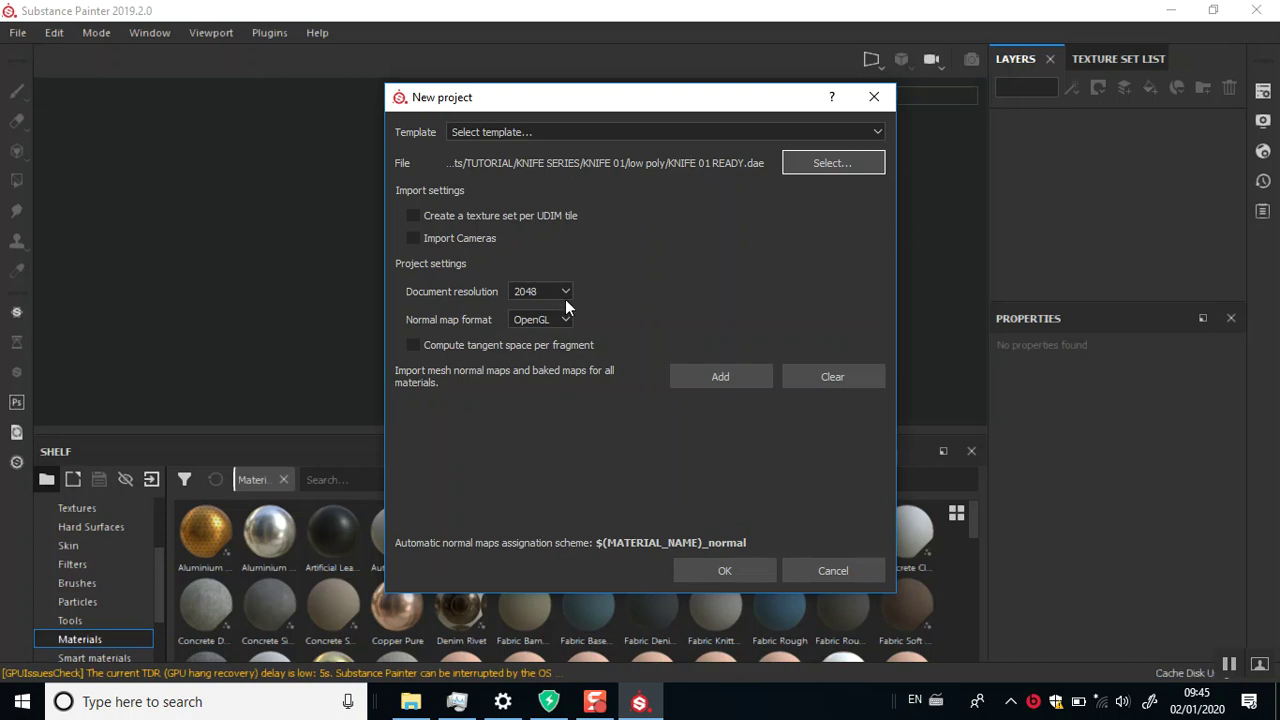
click(720, 384)
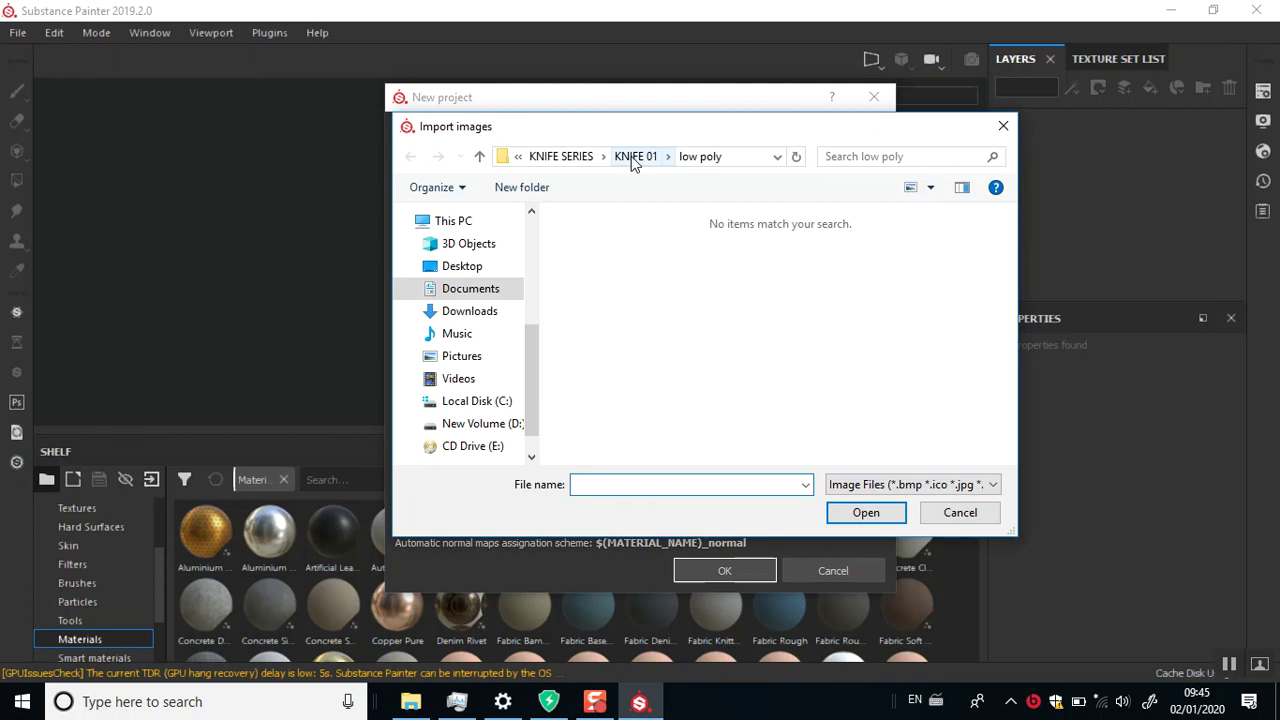
Import the CLOTH_normal and CLOTH_uvisland maps from the BAKES\CLOTH folder.
click(632, 160)
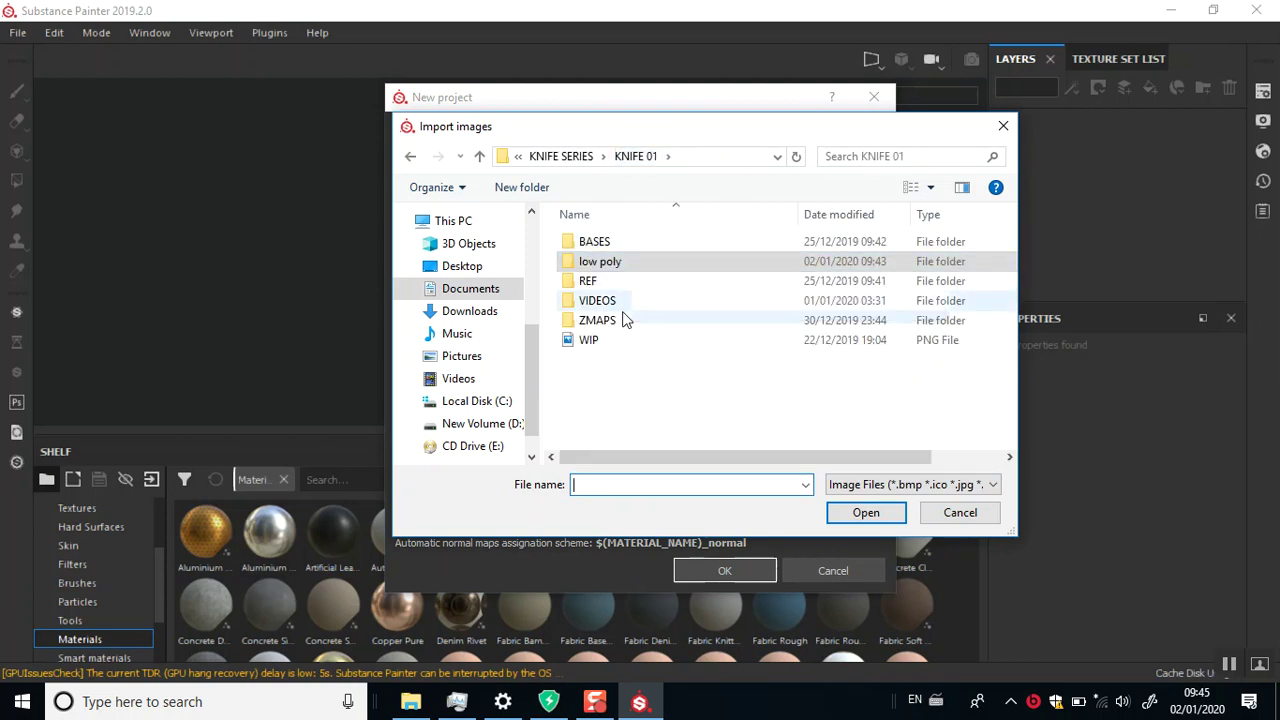
click(575, 157)
double_click(633, 243)
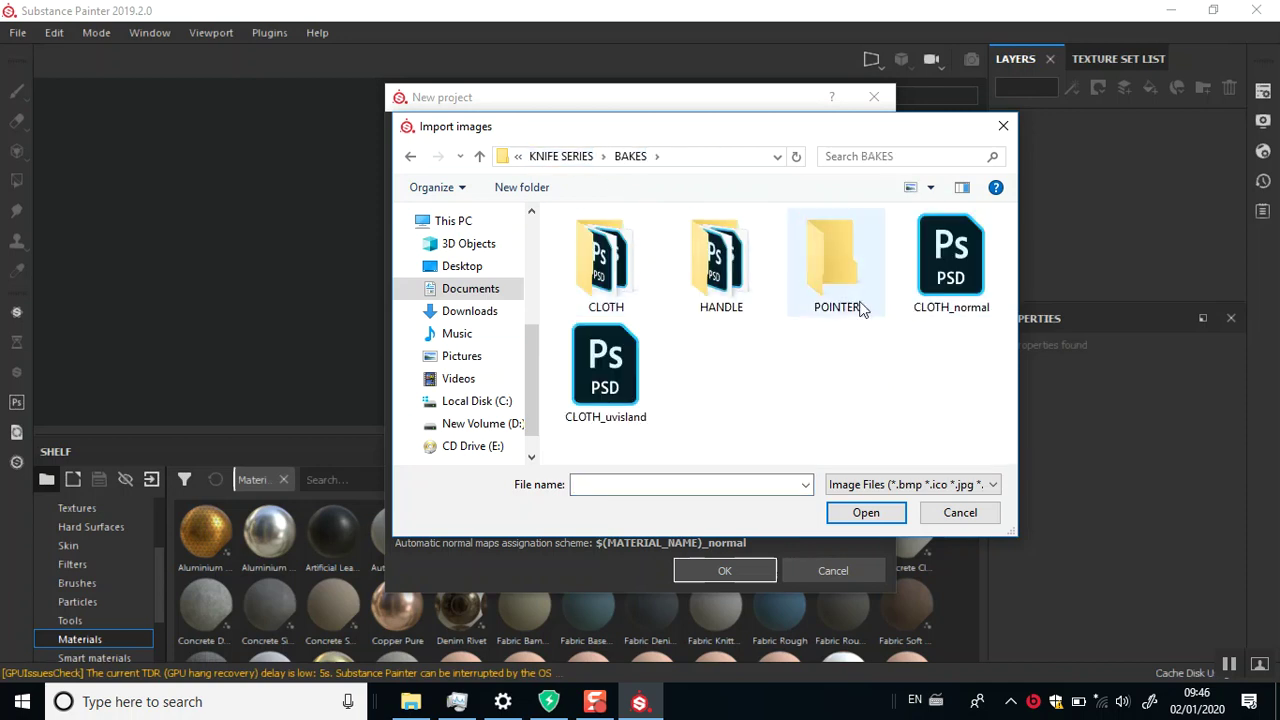
double_click(628, 285)
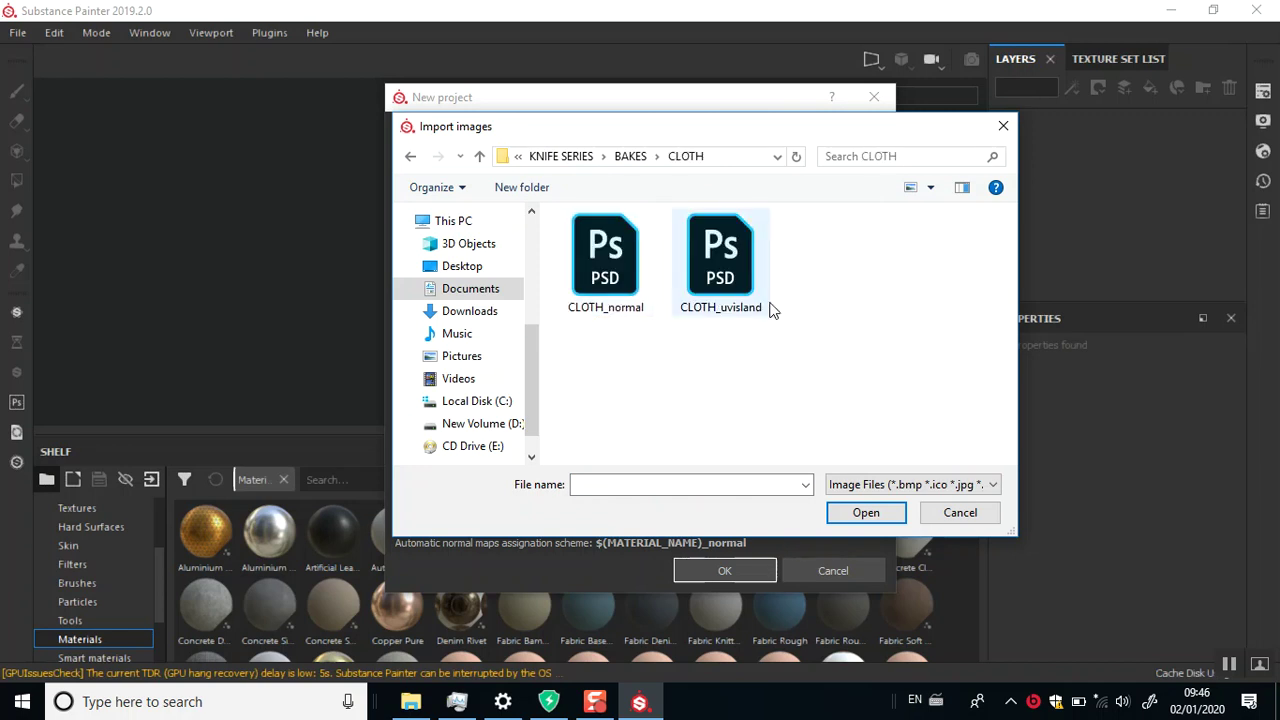
mouse_move(605, 262)
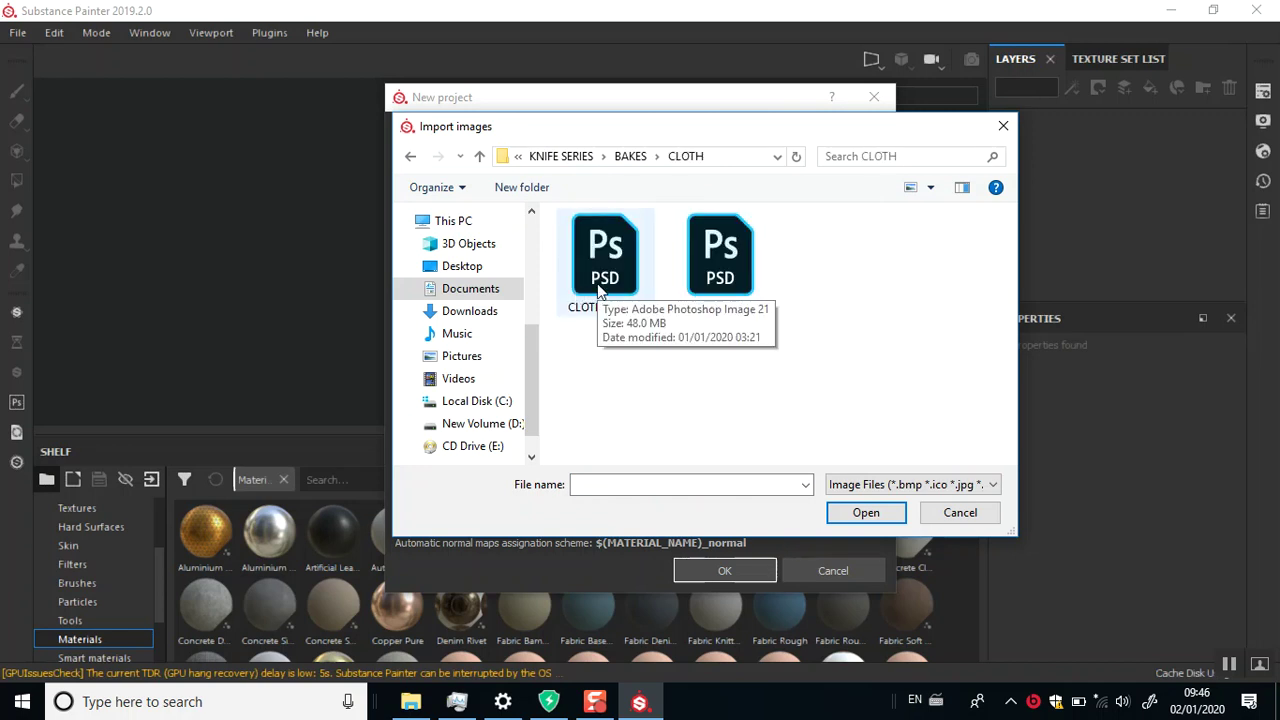
click(600, 288)
ctrl+click(720, 294)
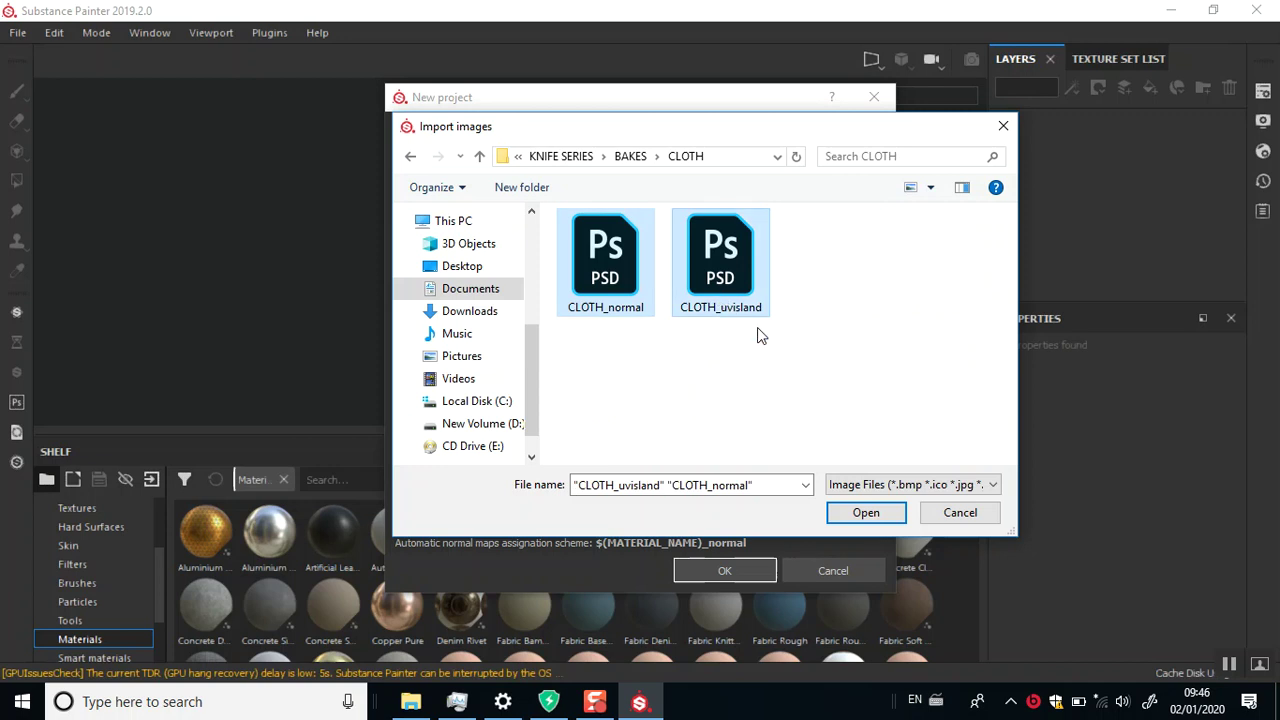
click(870, 516)
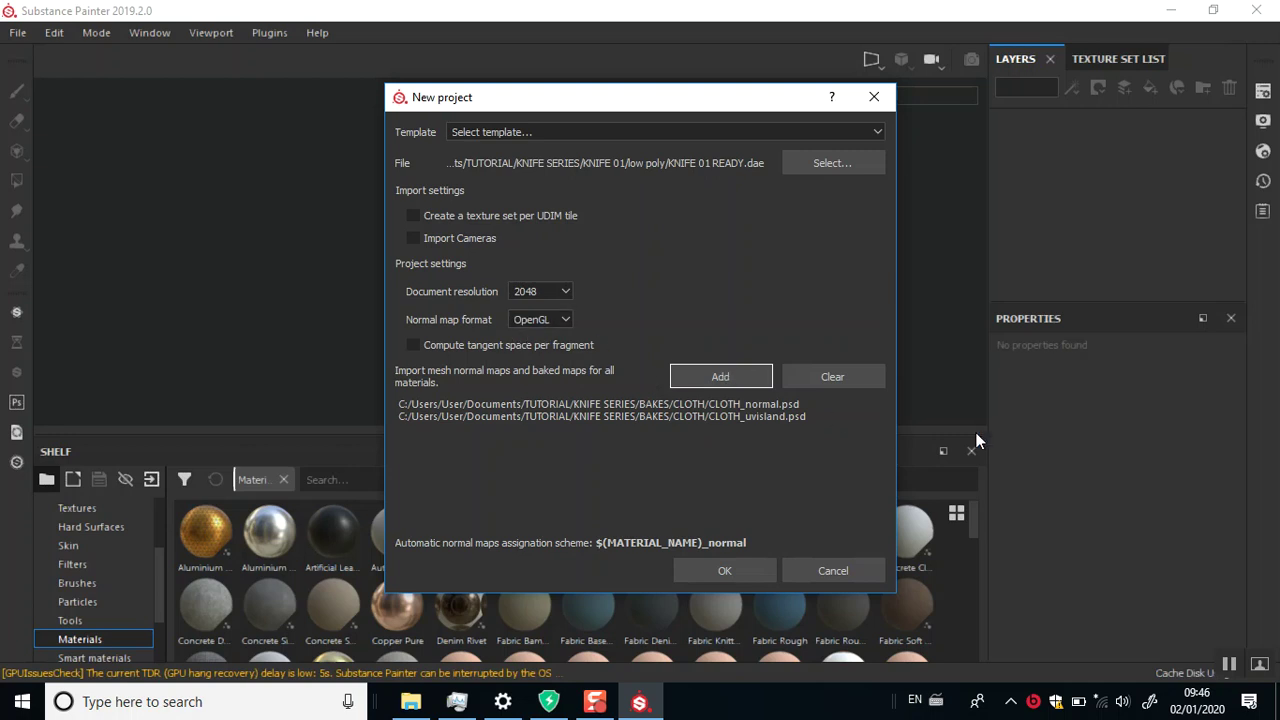
Import POINTERHANDEL_ID and POINTERHANDEL_normals from BAKES\POINTER and confirm the new project.
click(722, 376)
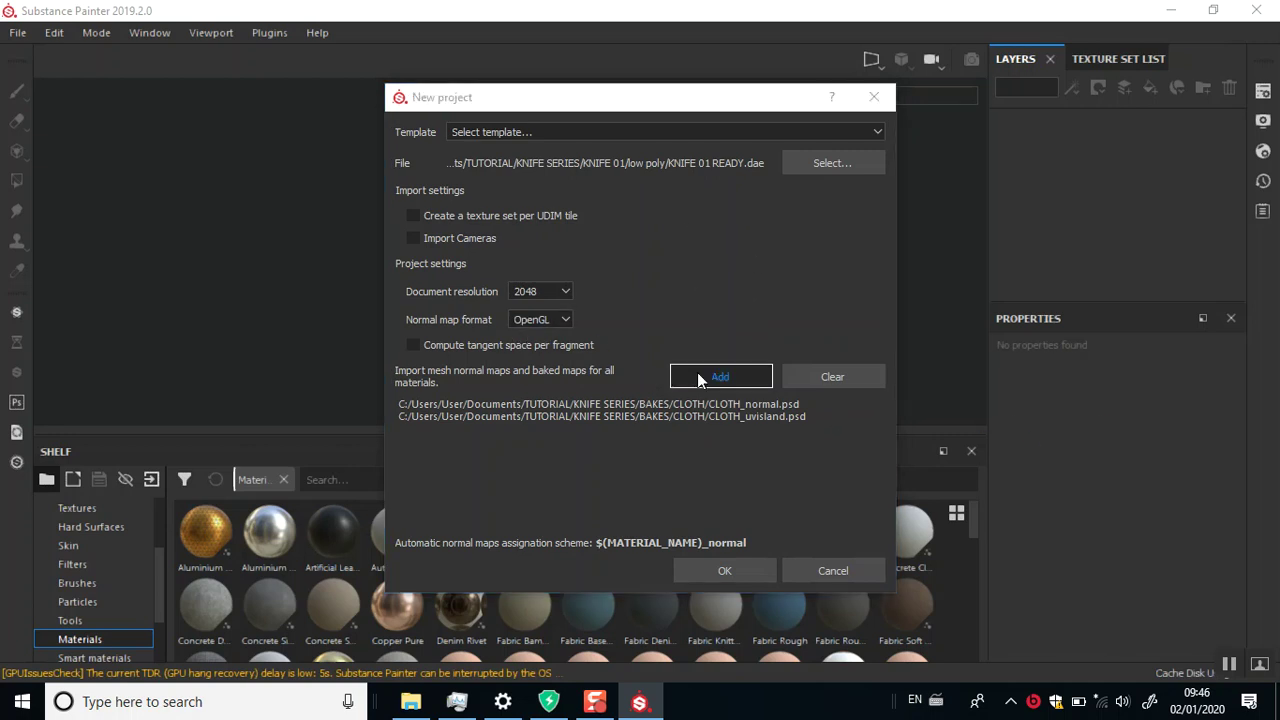
click(630, 157)
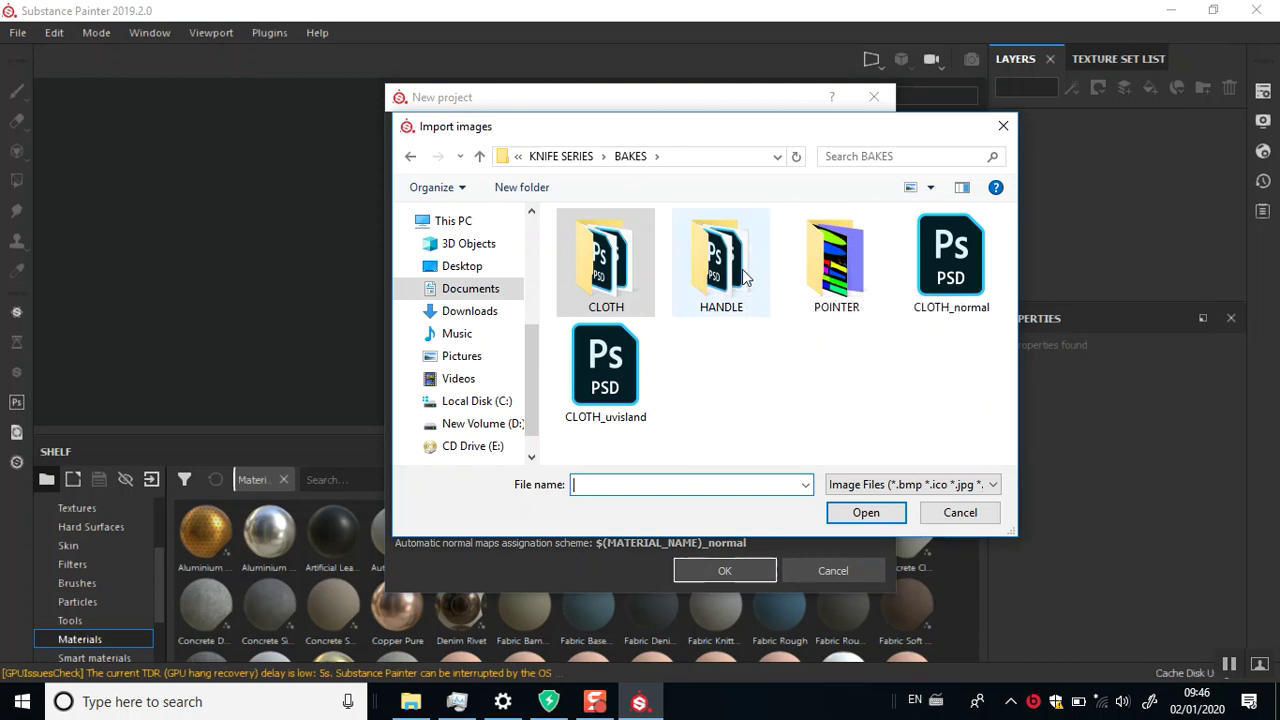
double_click(855, 280)
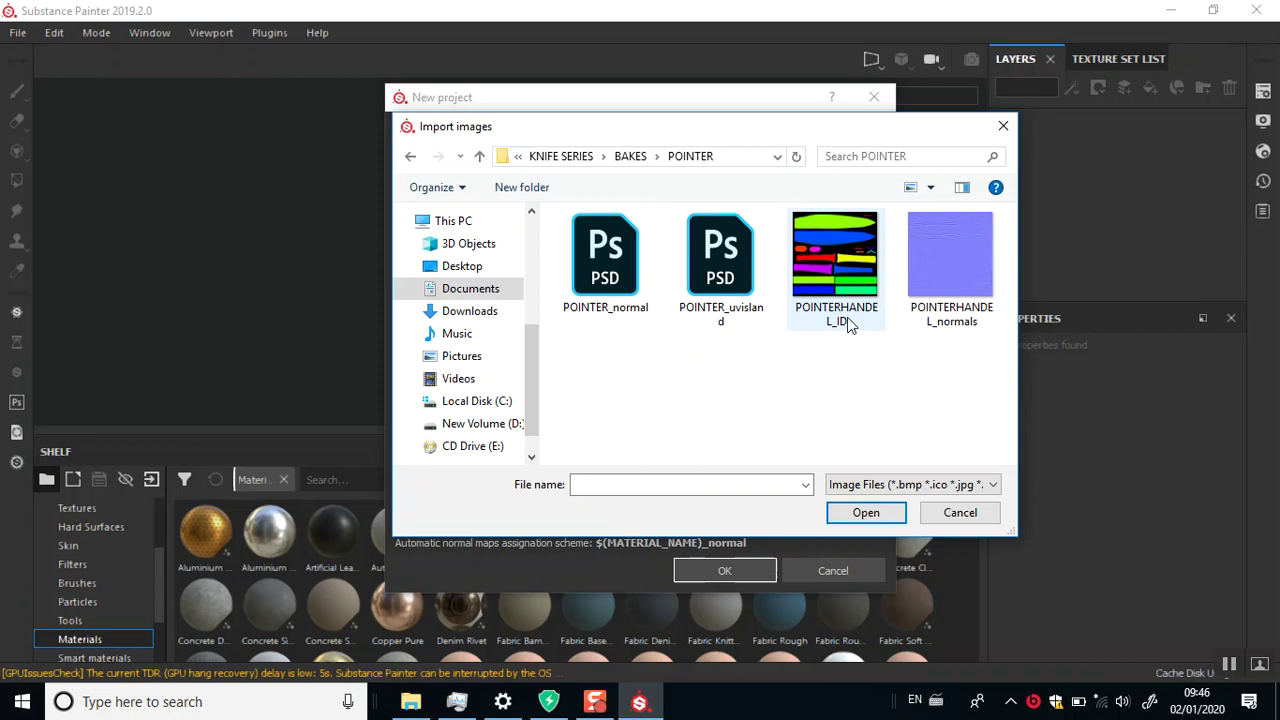
mouse_move(950, 260)
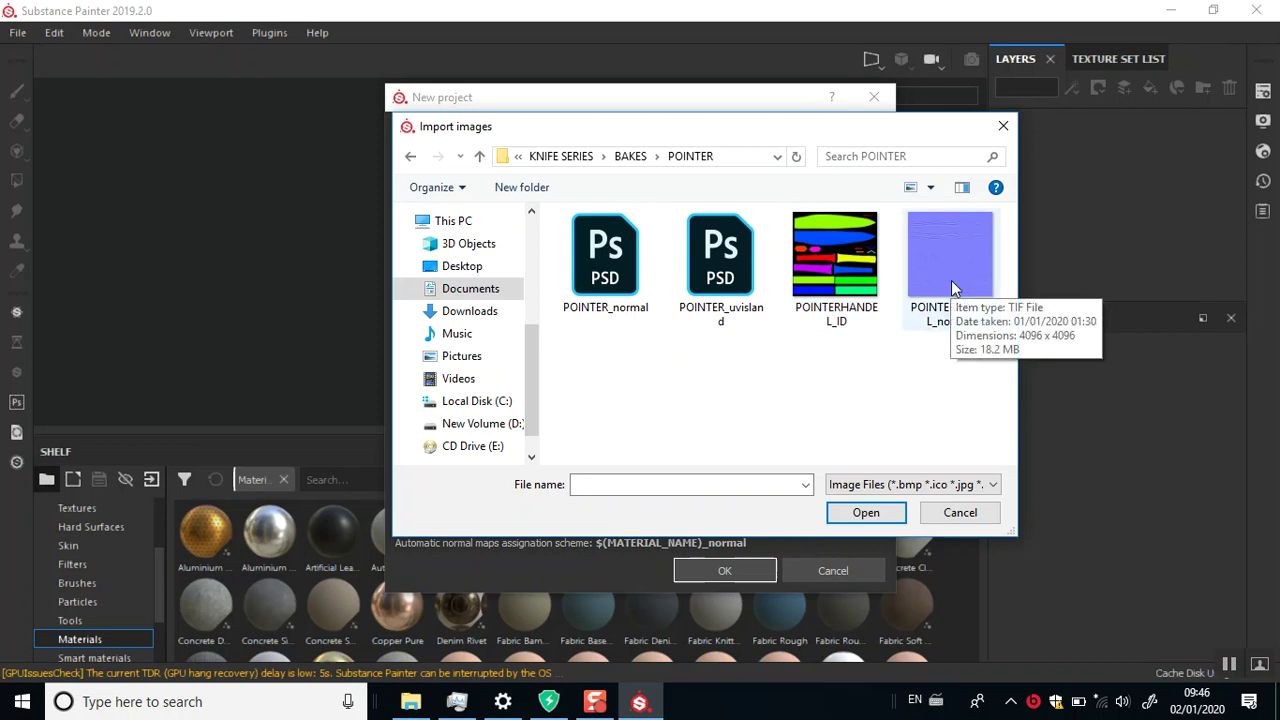
click(952, 287)
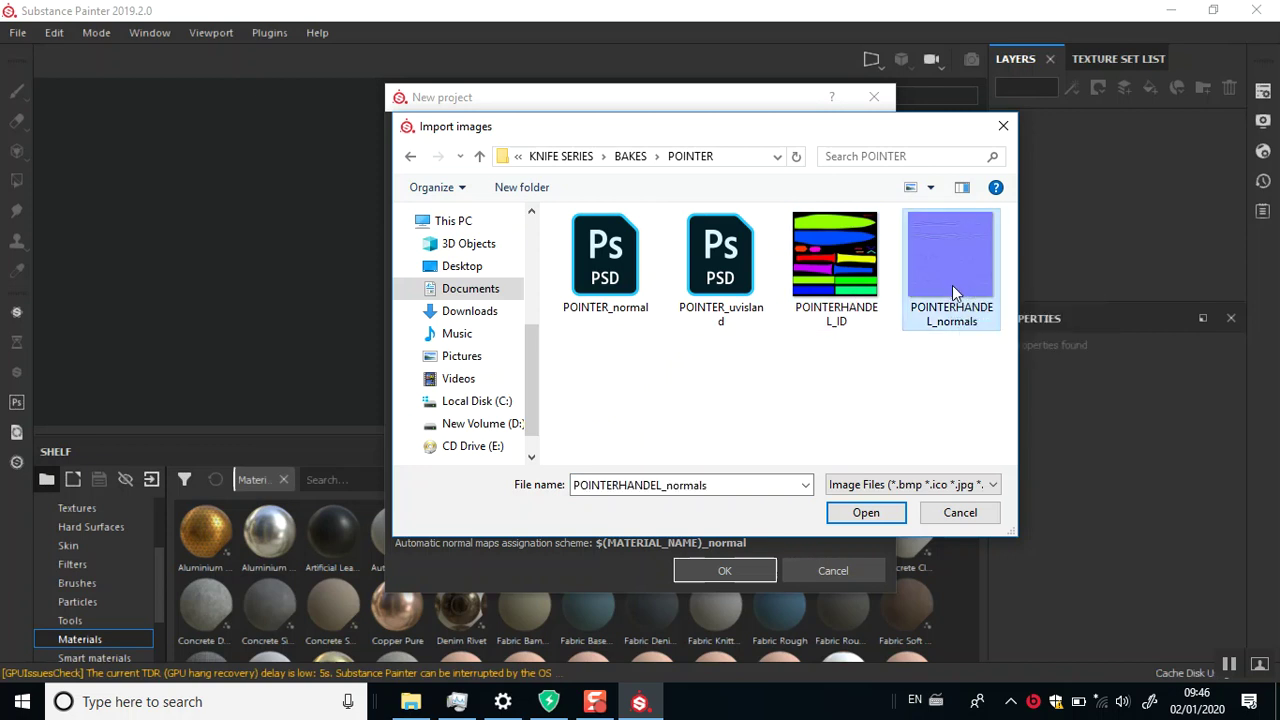
ctrl+click(847, 283)
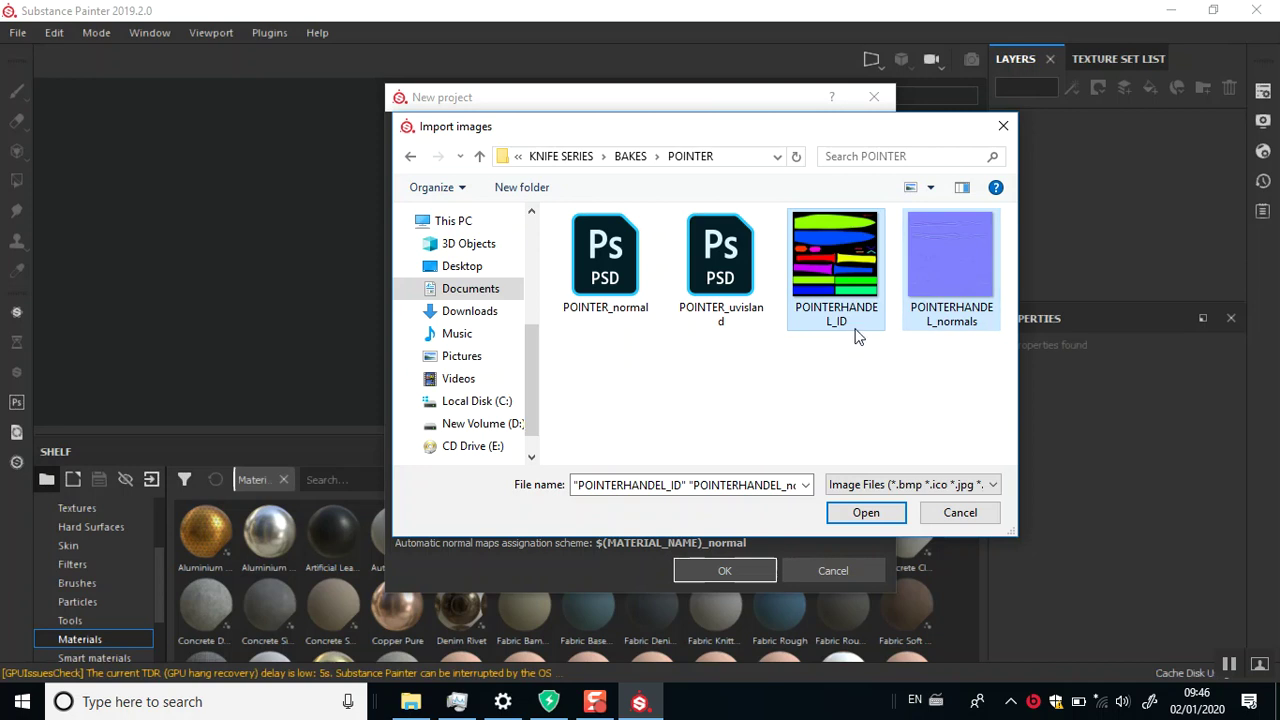
click(866, 513)
click(712, 572)
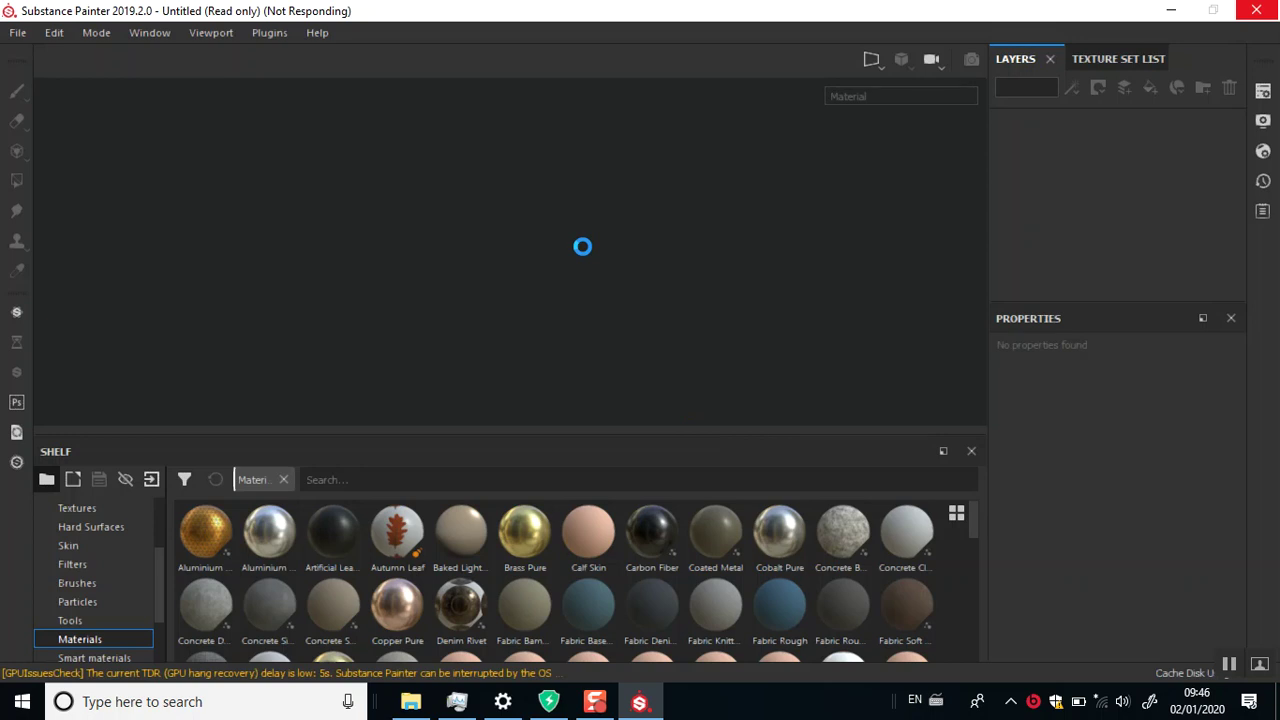
Turn the knife to a horizontal side view and select the lambert4 texture set.
mouse_move(761, 258)
alt+mouse_down()
mouse_move(560, 300)
mouse_move(538, 410)
mouse_move(371, 322)
alt+mouse_up()
alt+middle_drag(371, 322, 503, 351)
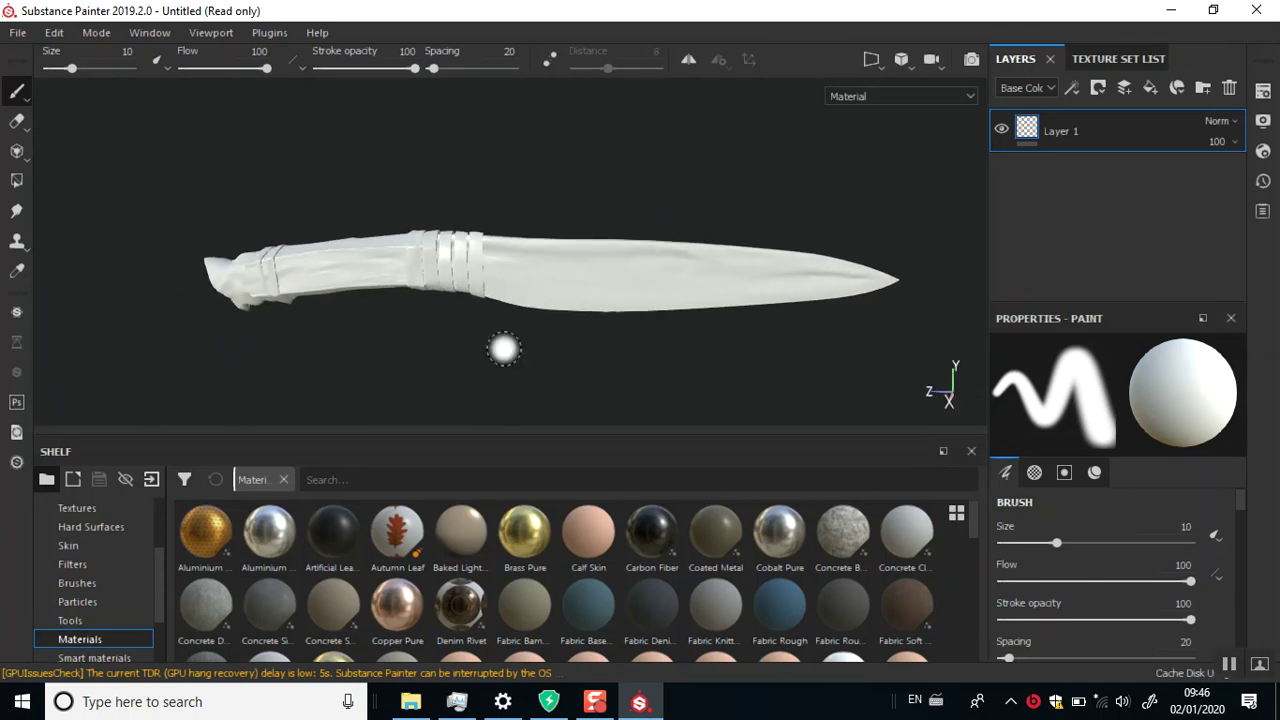
click(1122, 62)
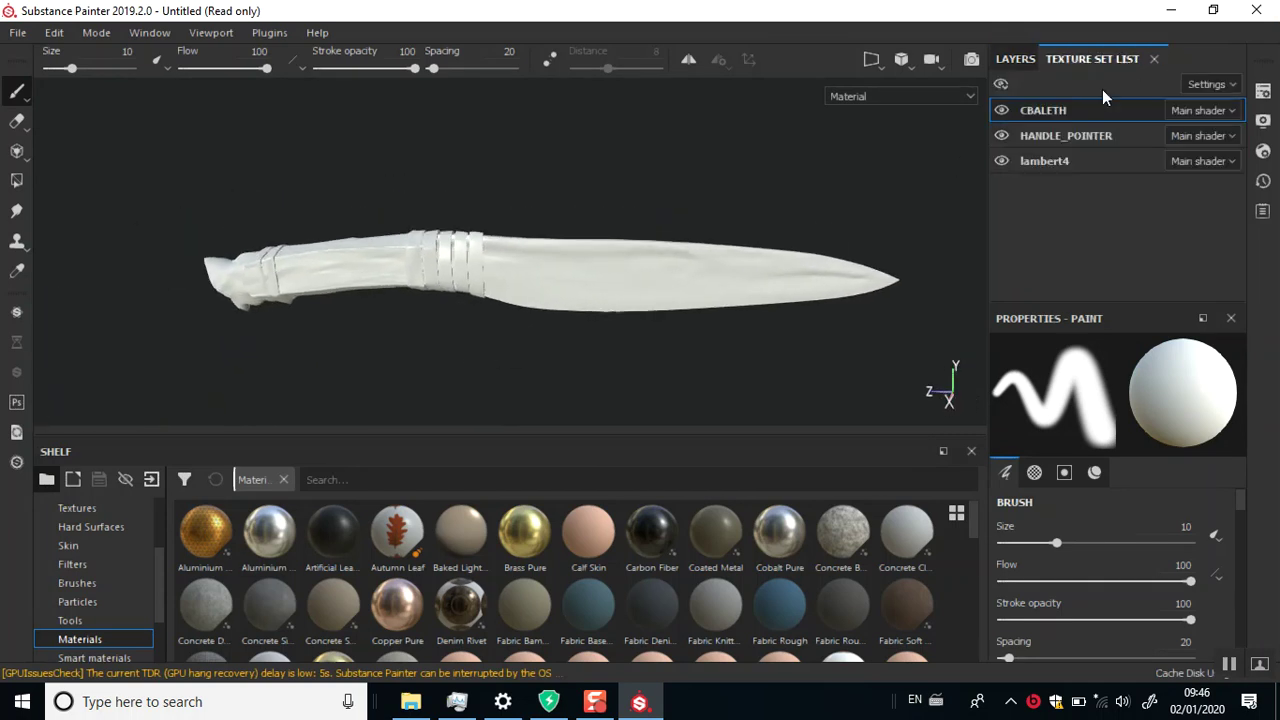
click(1057, 164)
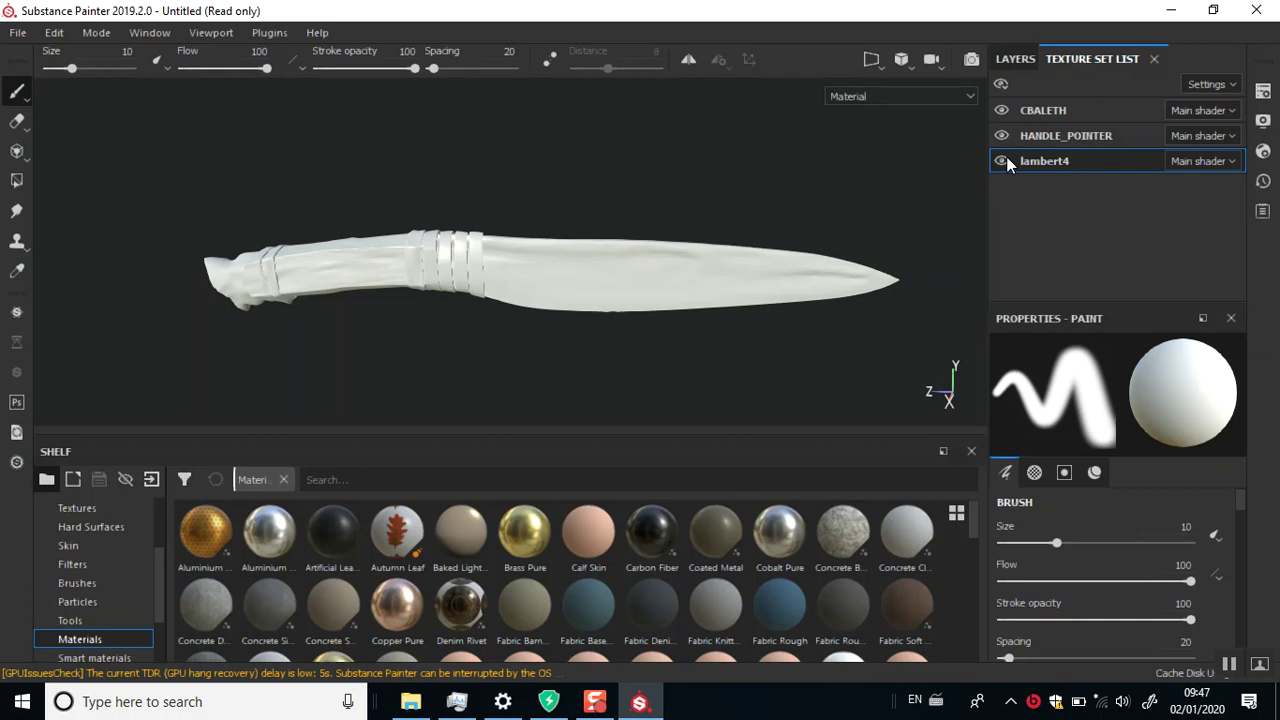
Hide the CBALETH and HANDLE_POINTER texture sets so lambert4 shows alone.
click(1001, 160)
mouse_move(680, 229)
alt+mouse_down()
mouse_move(706, 249)
mouse_move(731, 160)
alt+mouse_up()
shift+right_drag(731, 160, 717, 200)
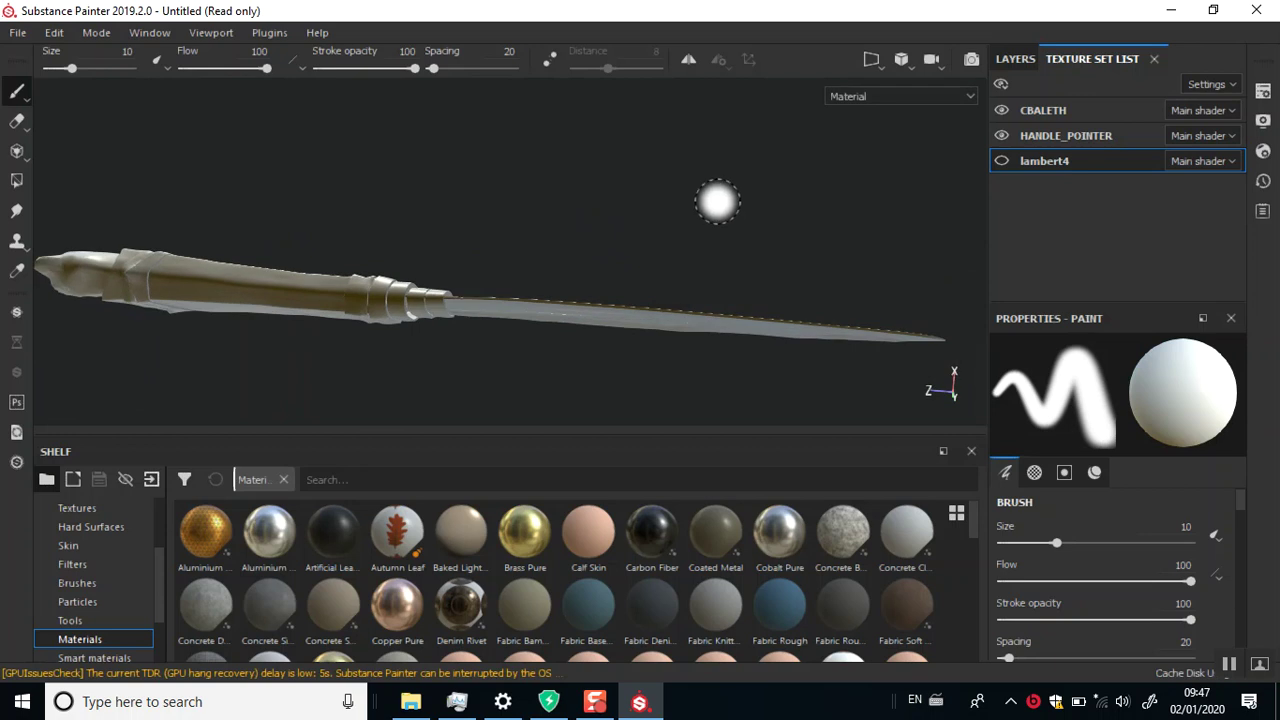
alt+drag(717, 200, 714, 386)
click(1002, 110)
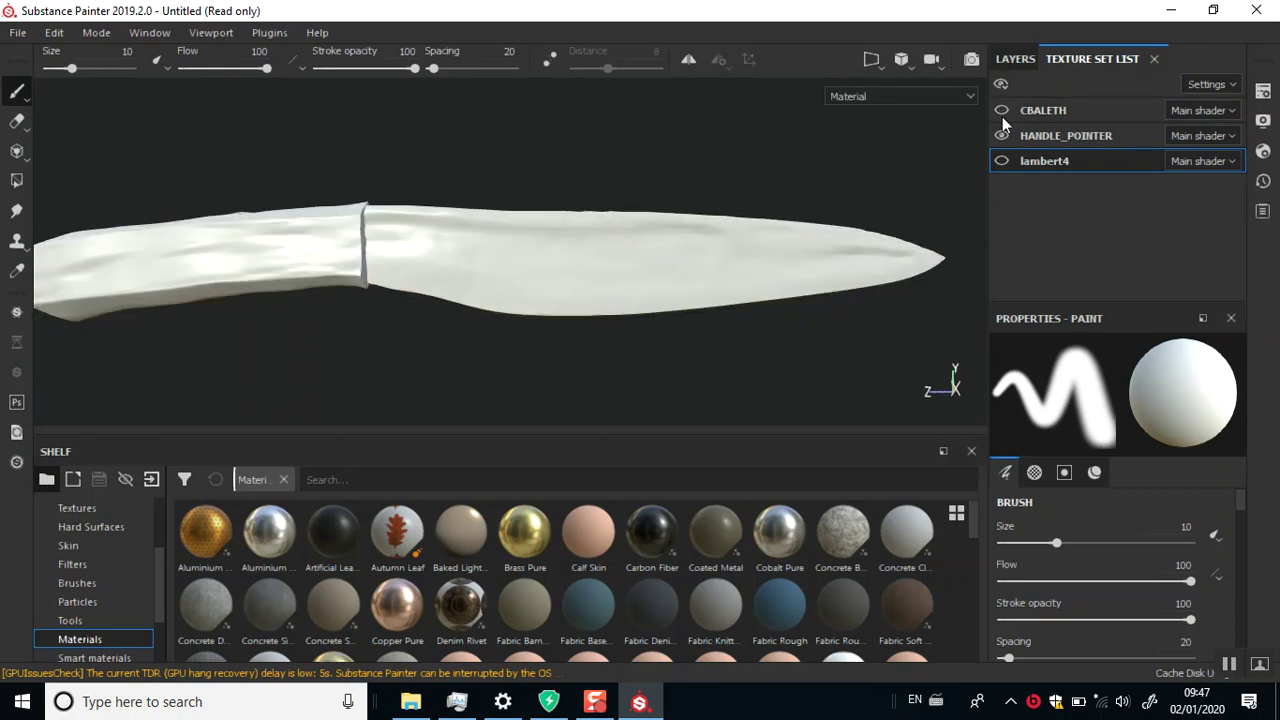
click(1001, 135)
click(1006, 160)
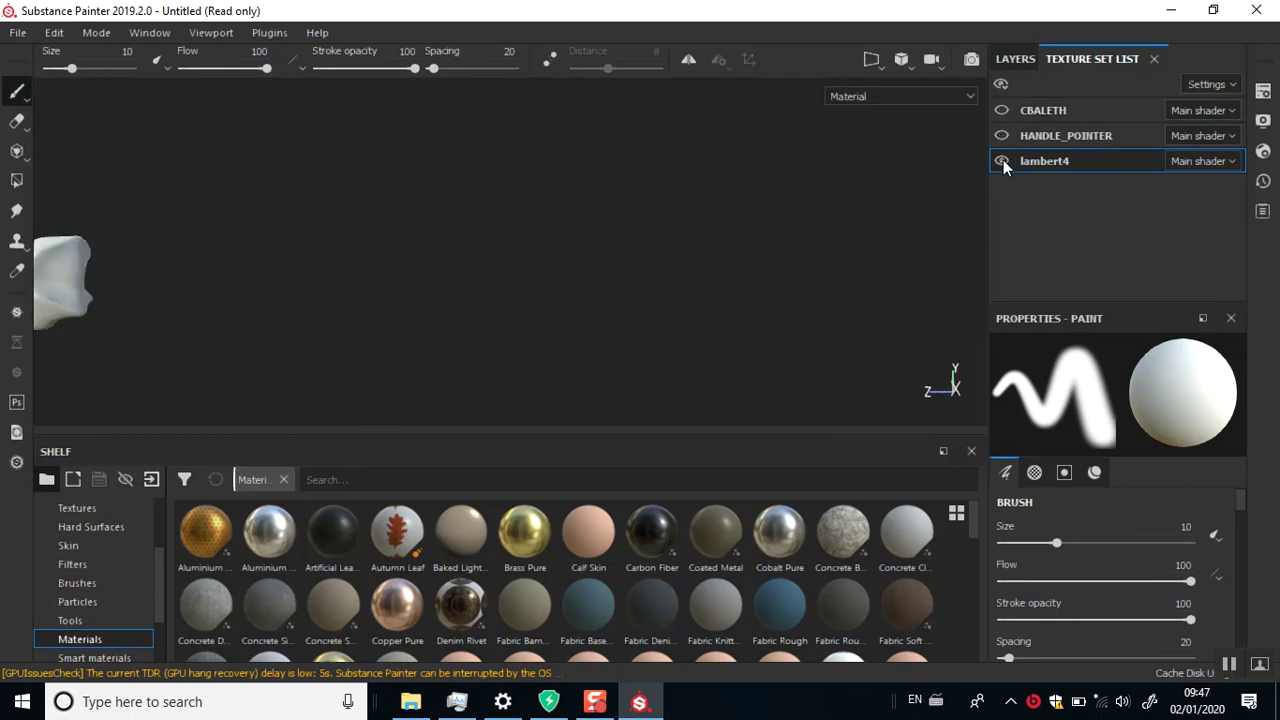
Briefly re-show HANDLE_POINTER and CBALETH, then hide them again leaving only lambert4.
click(1001, 162)
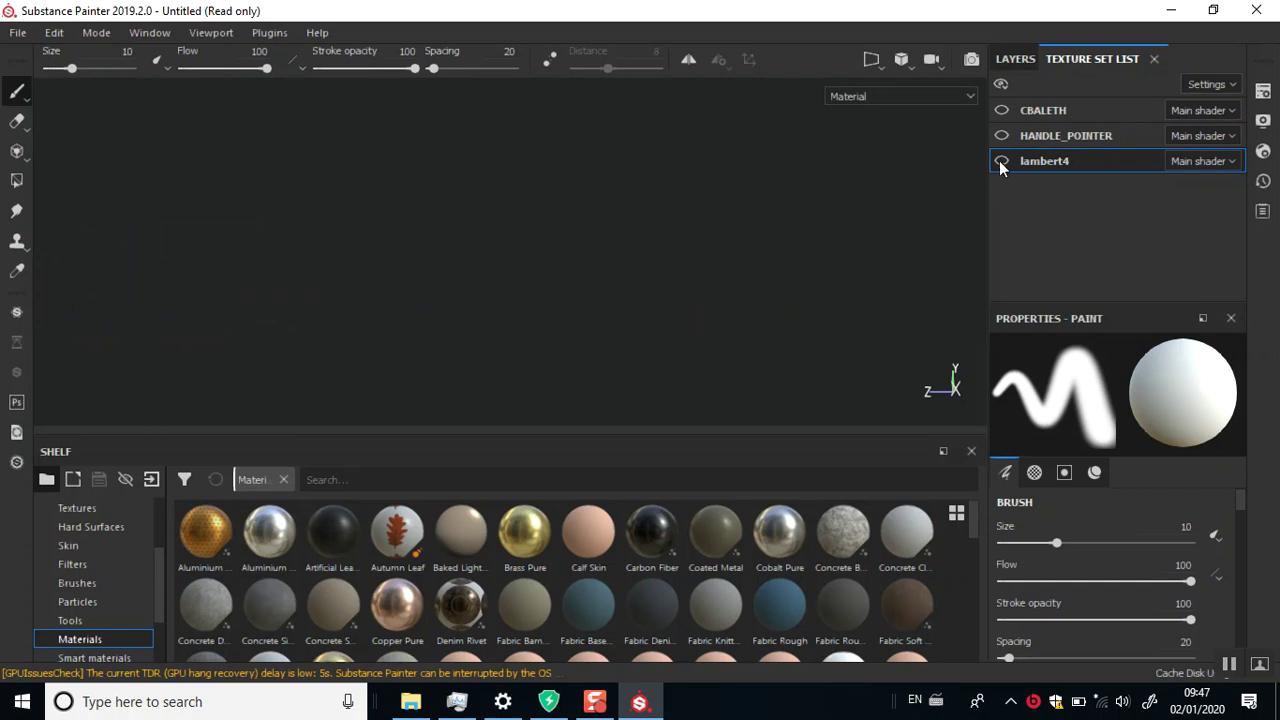
click(1000, 135)
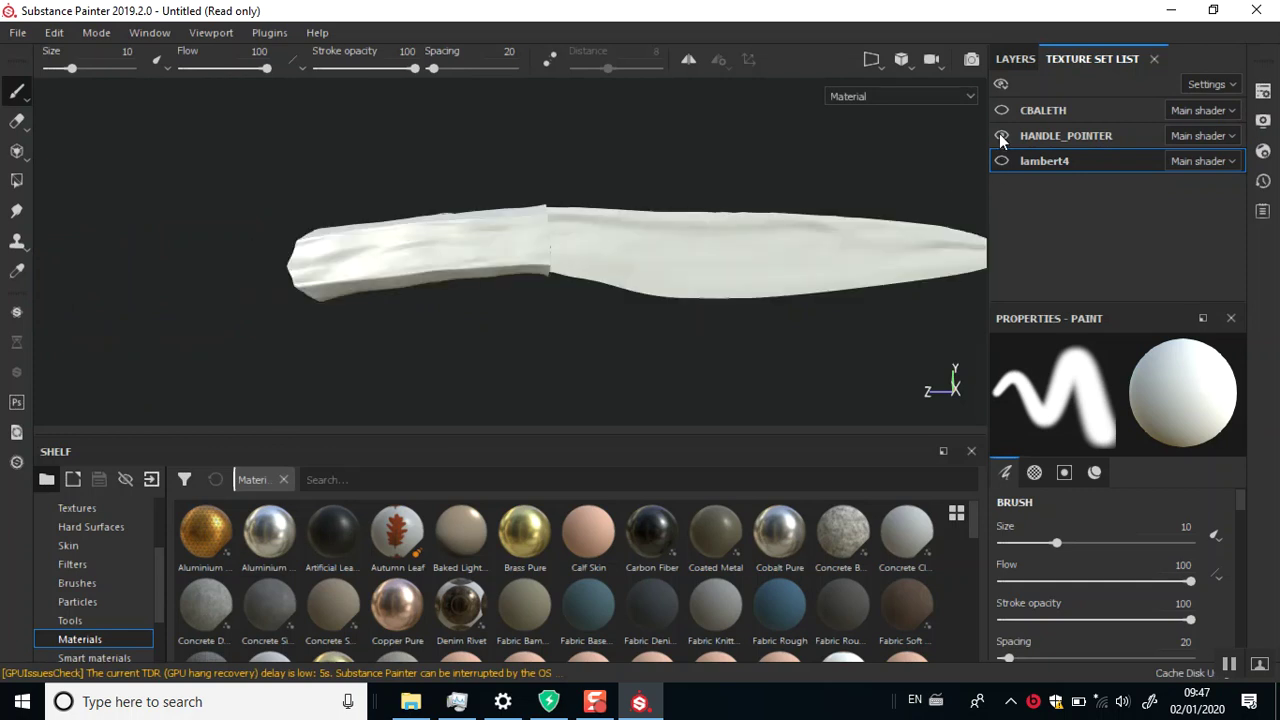
click(1001, 110)
click(1002, 112)
click(1001, 135)
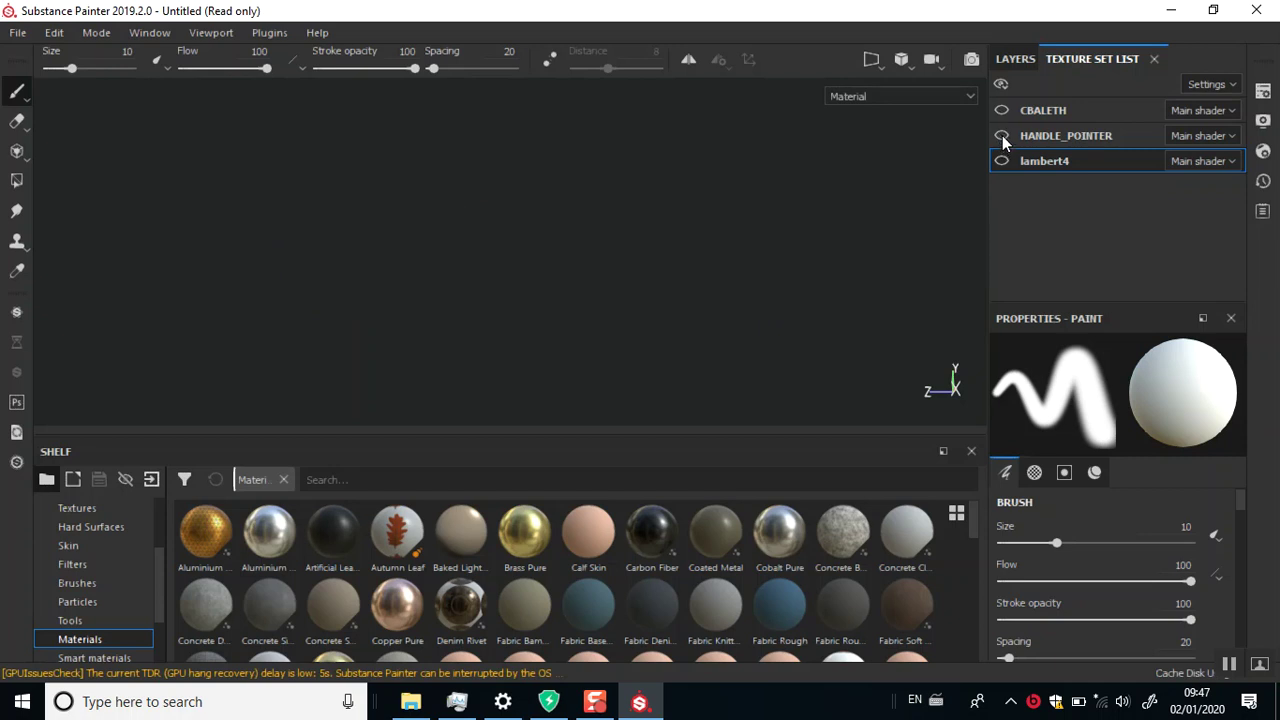
click(1001, 161)
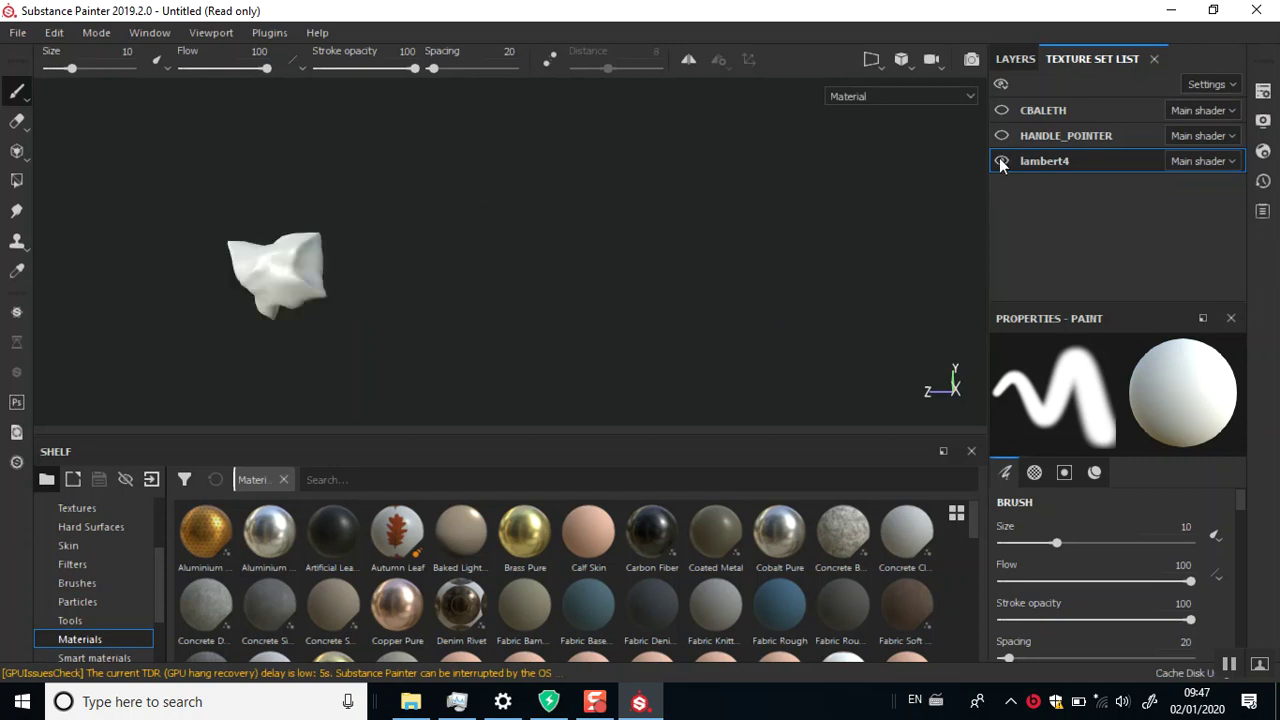
Orbit around and frame the white lambert4 mesh with F, leaving its name unchanged.
mouse_move(508, 262)
alt+mouse_down()
mouse_move(517, 298)
mouse_move(631, 297)
mouse_move(671, 229)
mouse_move(714, 257)
mouse_move(814, 236)
alt+mouse_up()
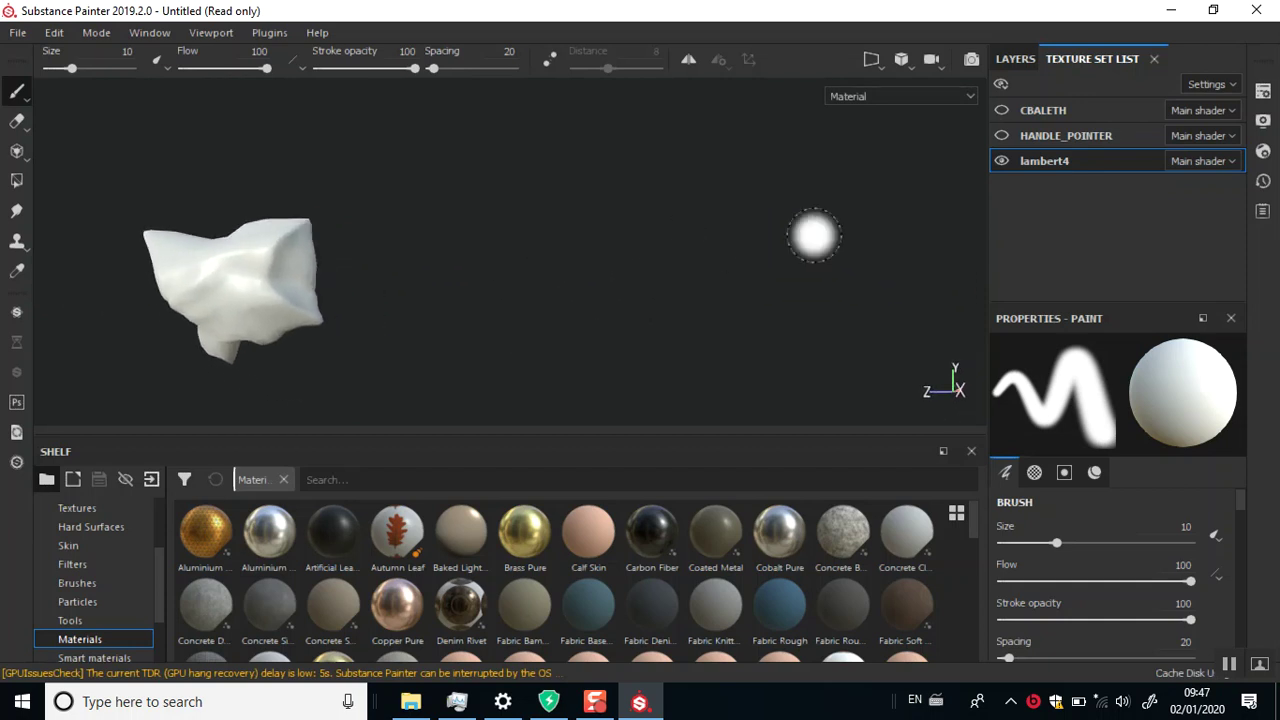
click(1001, 161)
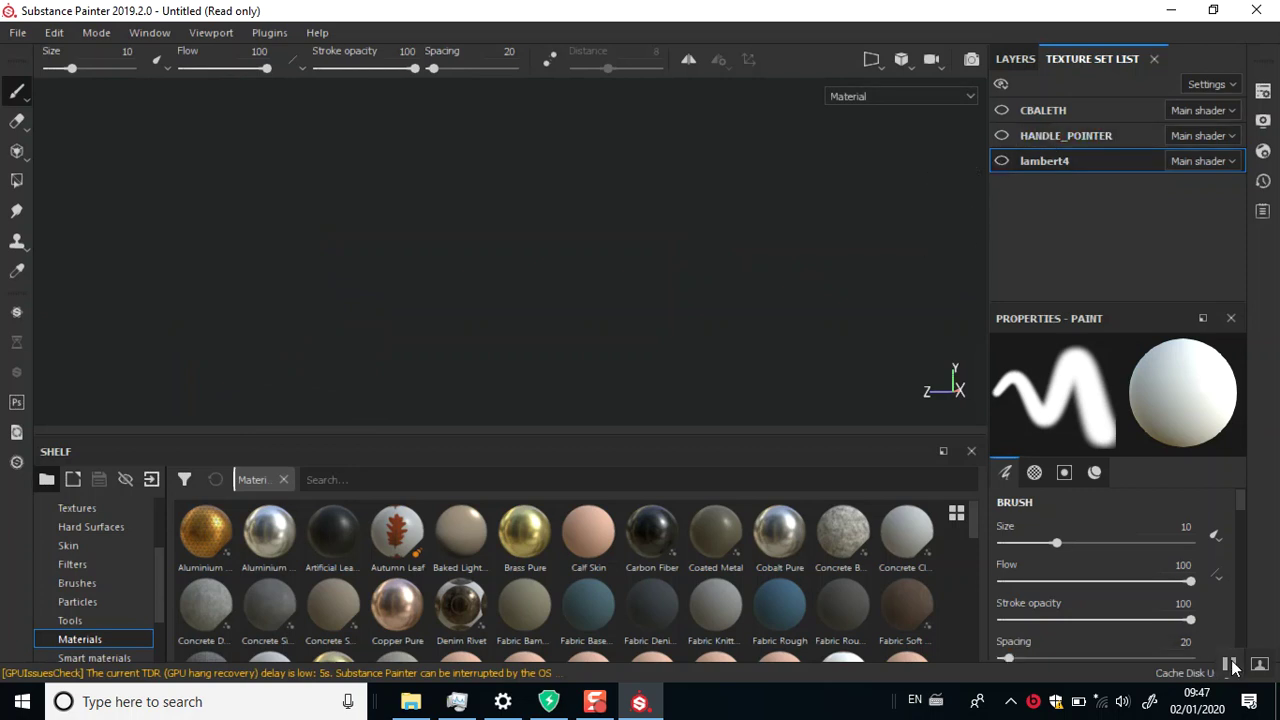
click(1001, 161)
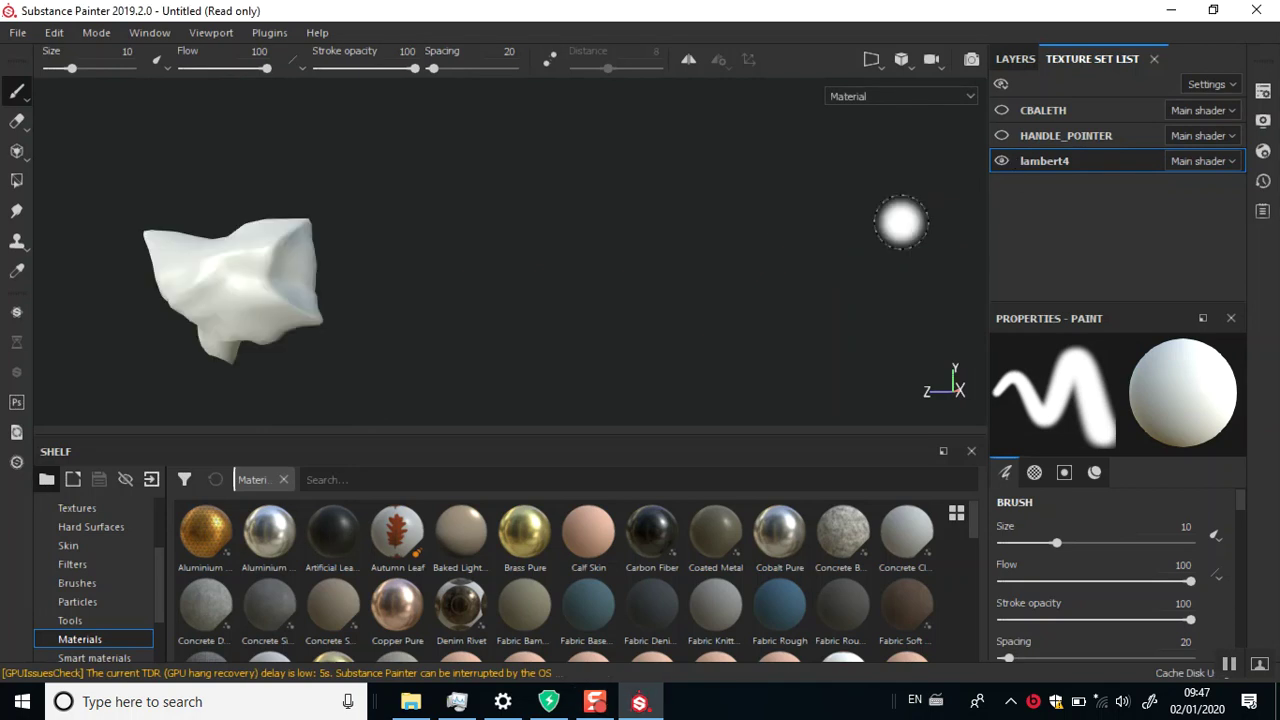
alt+drag(586, 337, 669, 298)
key(f)
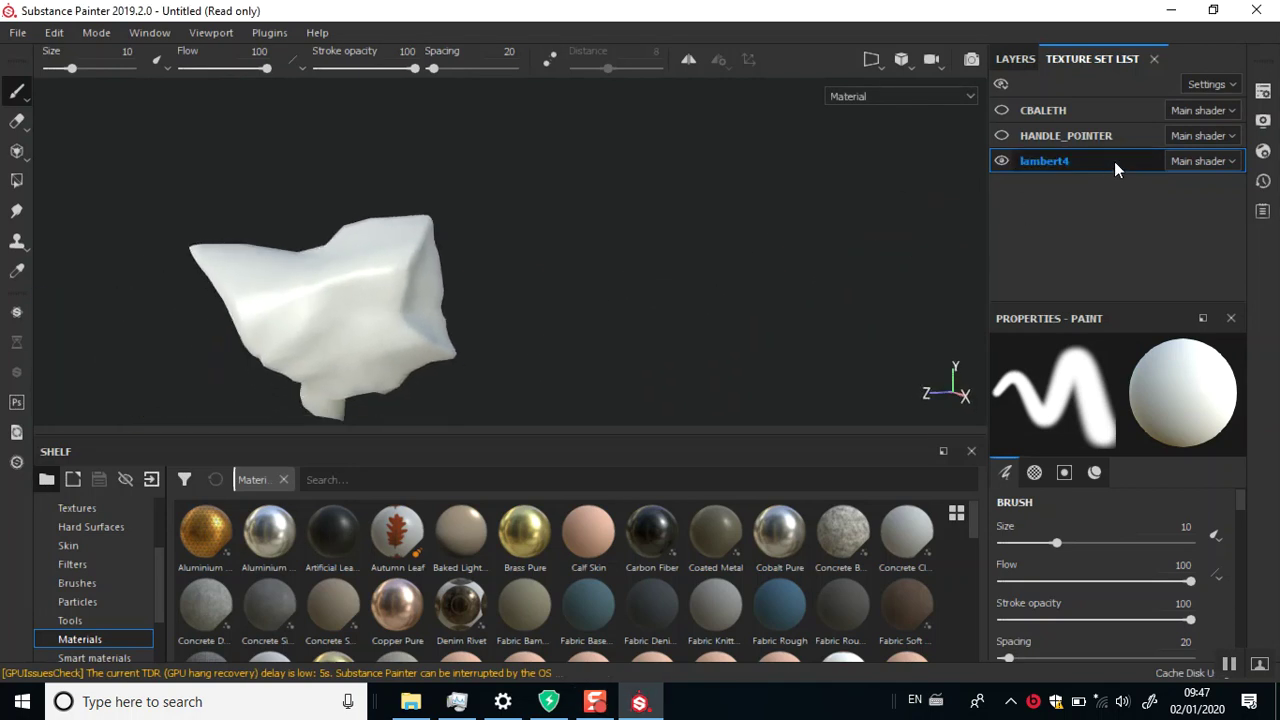
right_click(1114, 161)
click(1091, 219)
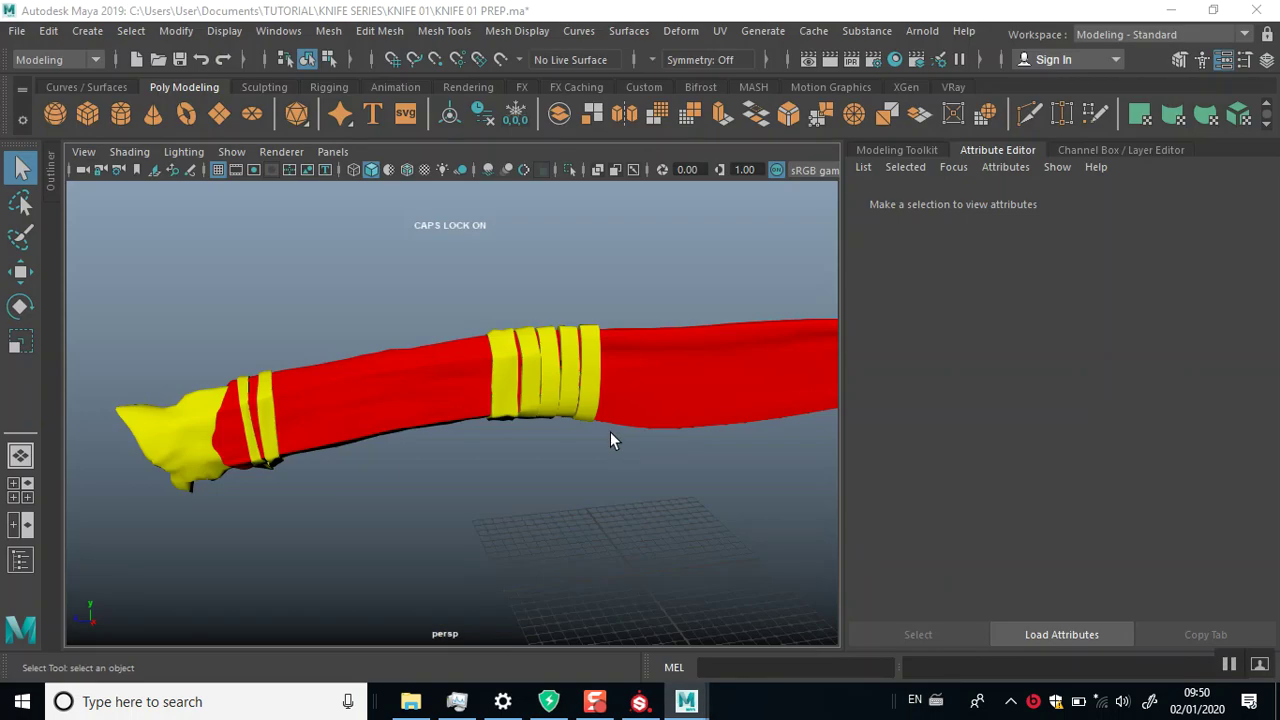
Open the Hypershade and arrange its window and material swatch area.
alt+drag(480, 488, 506, 491)
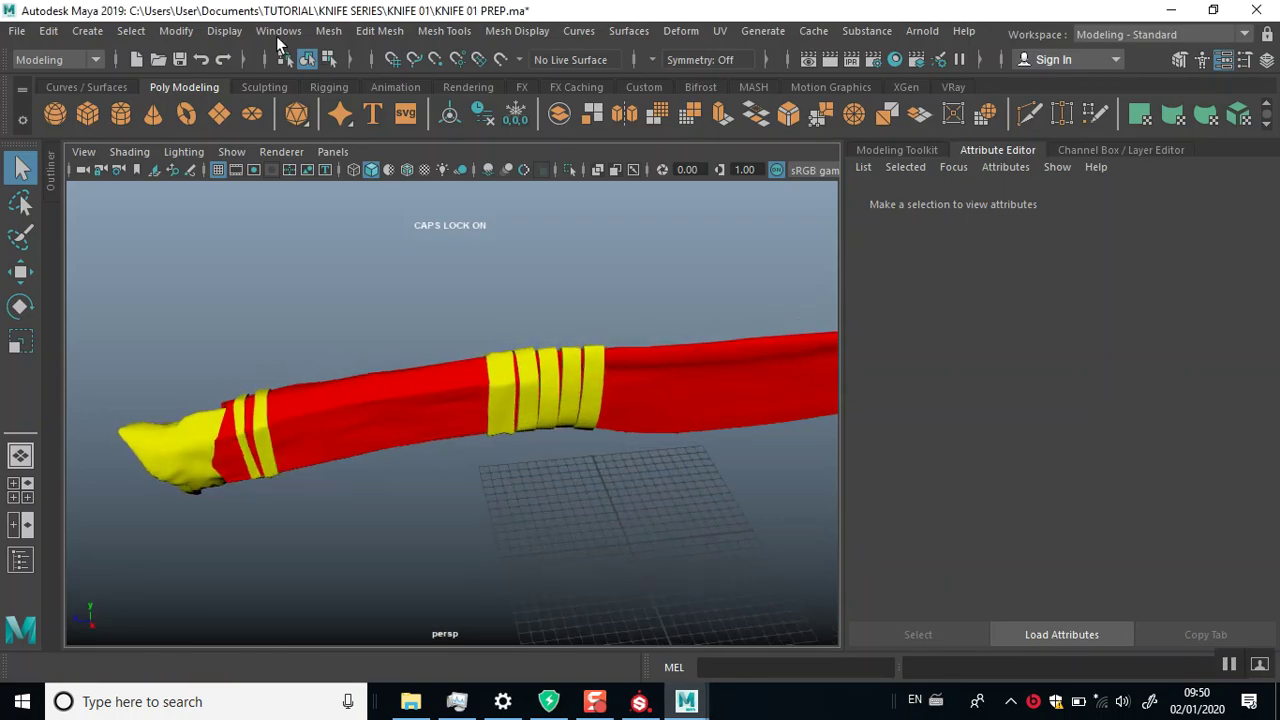
click(265, 31)
mouse_move(327, 135)
click(652, 207)
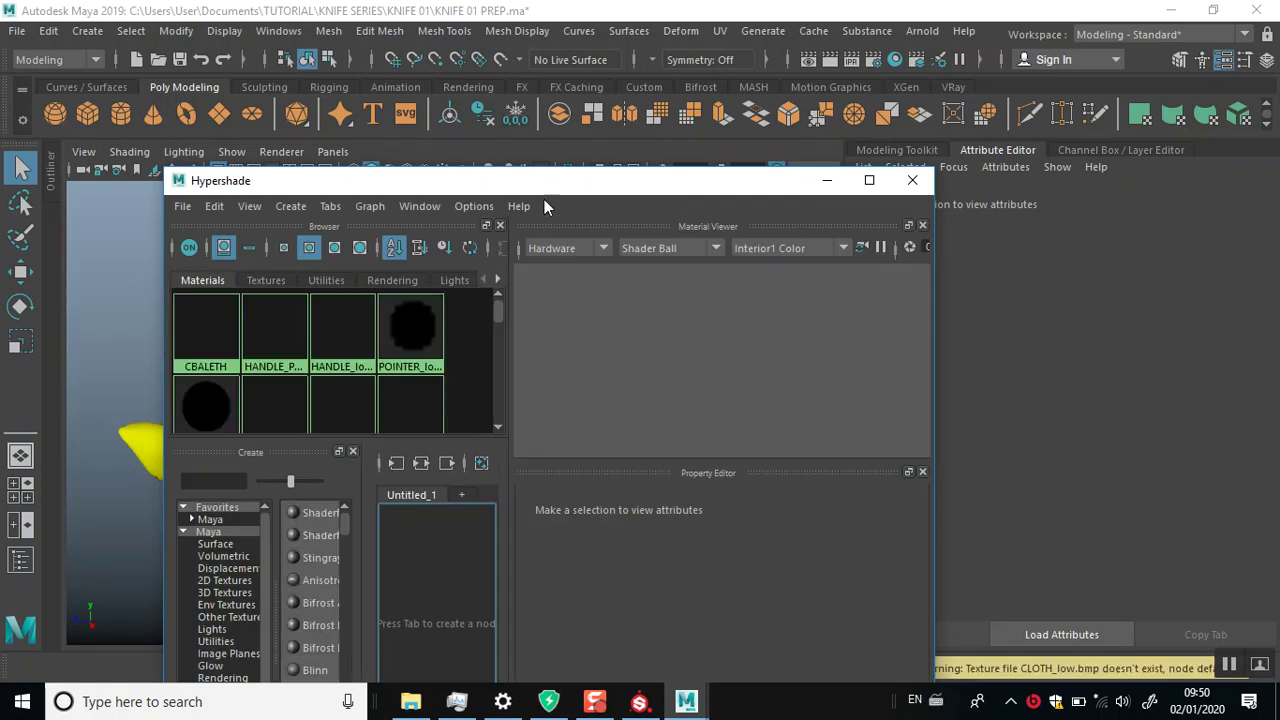
drag(540, 186, 650, 146)
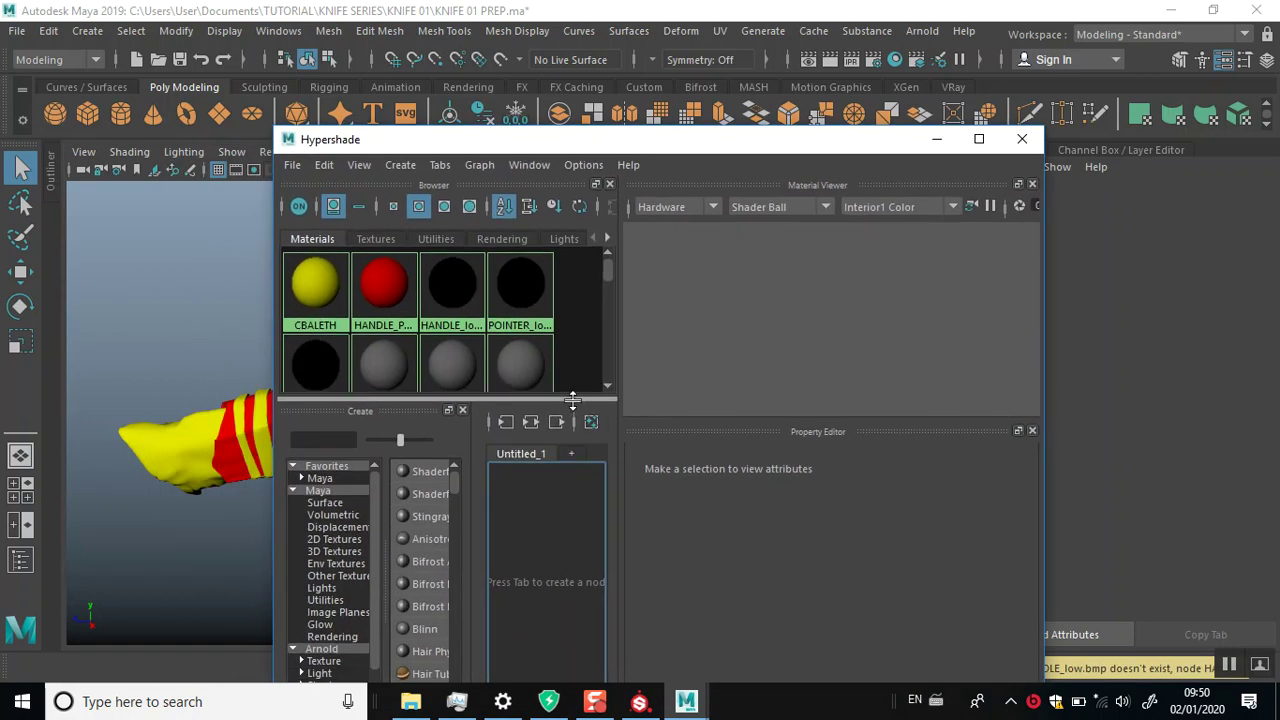
drag(574, 400, 560, 557)
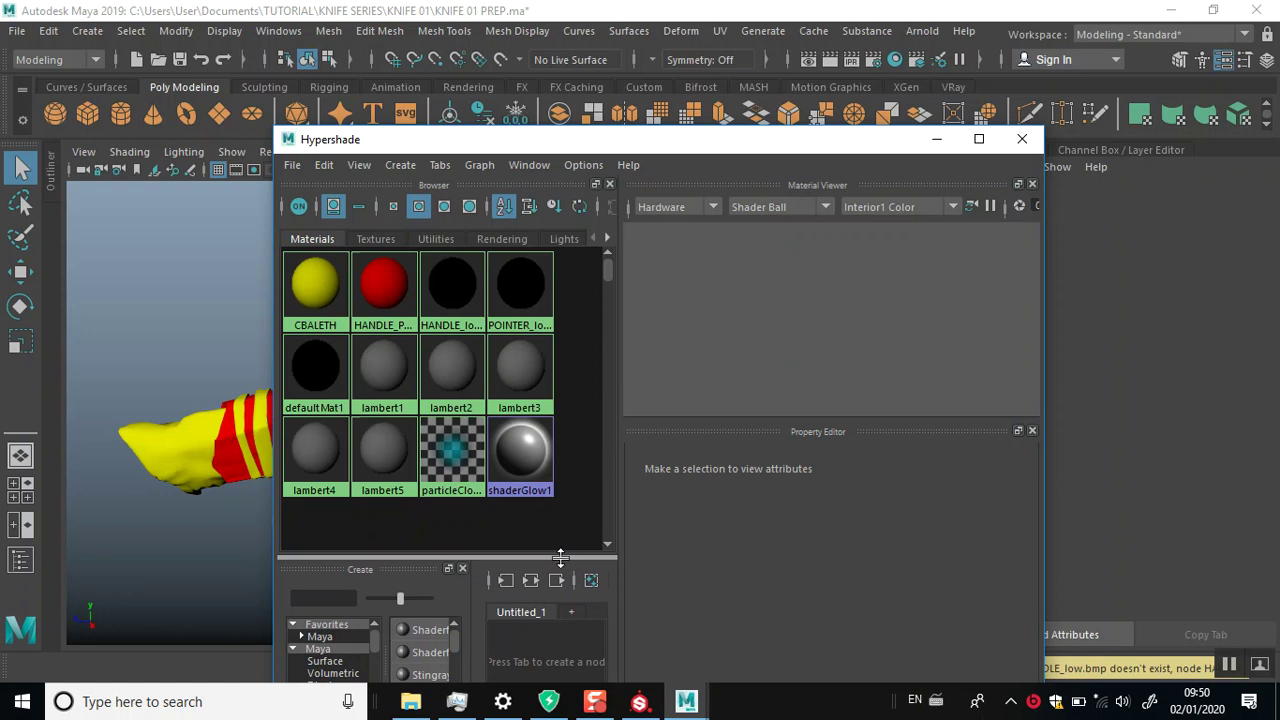
Compare CBALETH with Painter's texture sets, select objects using lambert4, and minimise Hypershade.
click(318, 286)
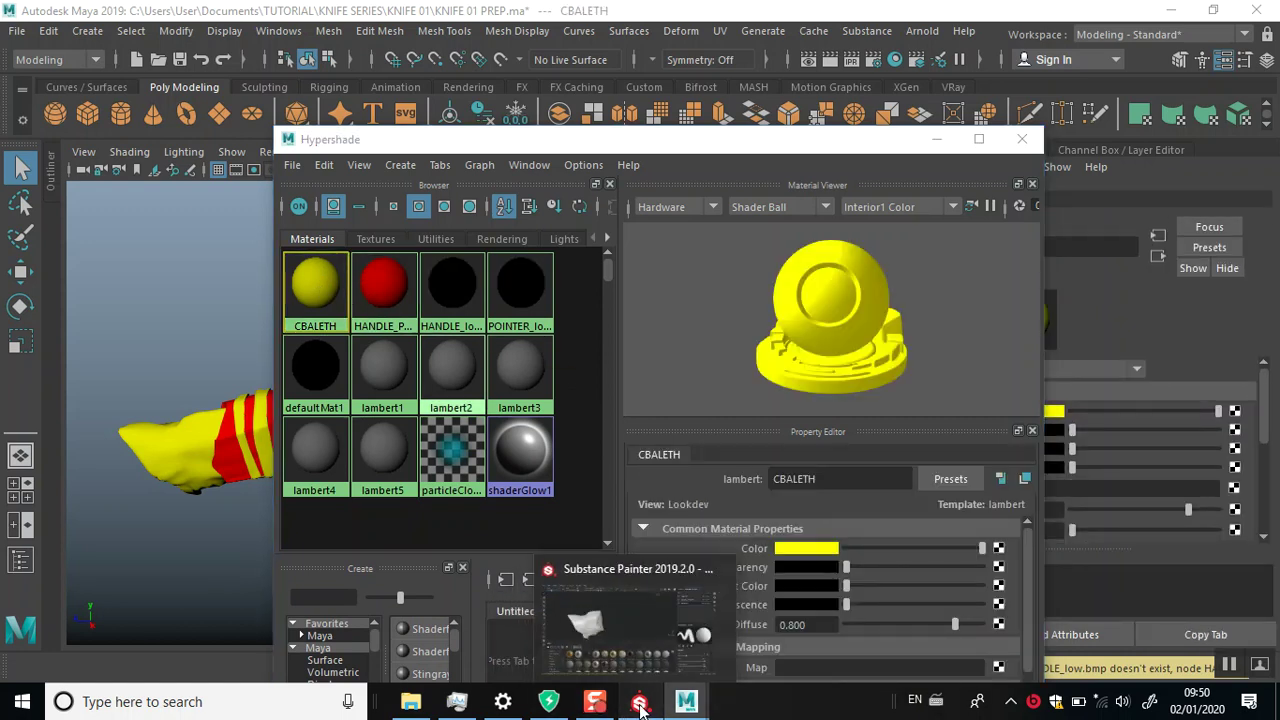
click(640, 704)
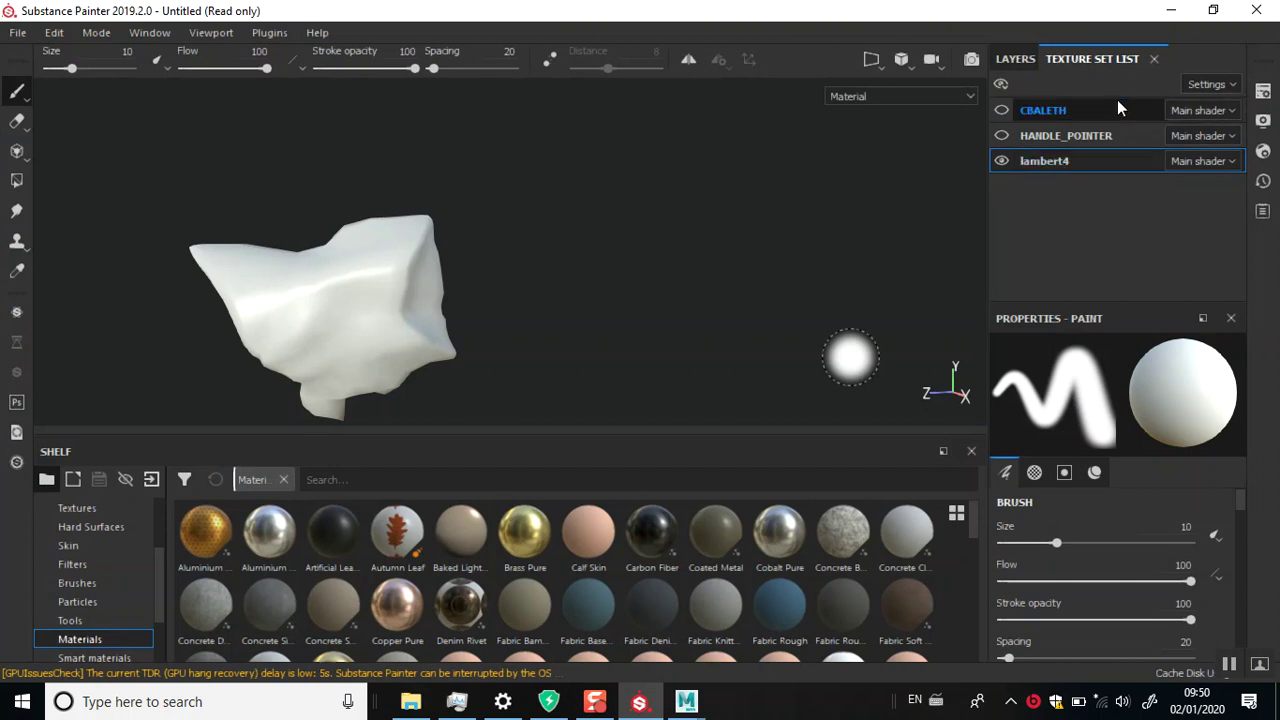
click(1171, 10)
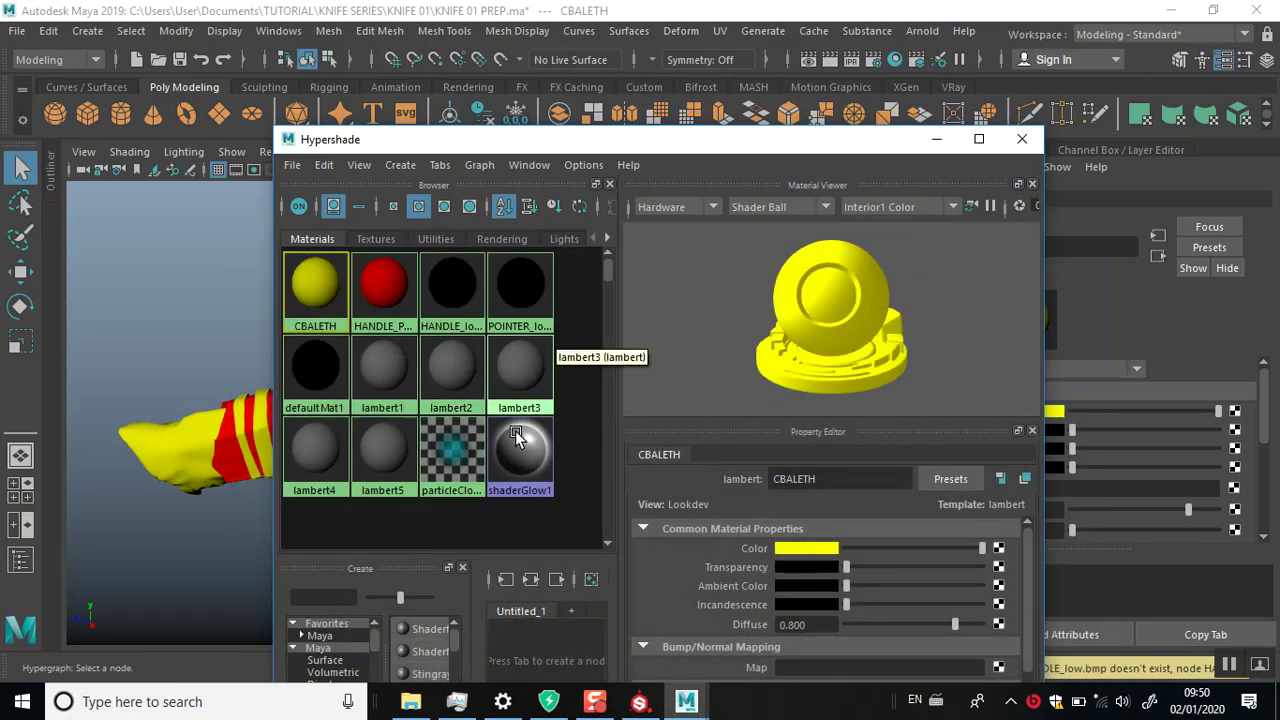
click(324, 462)
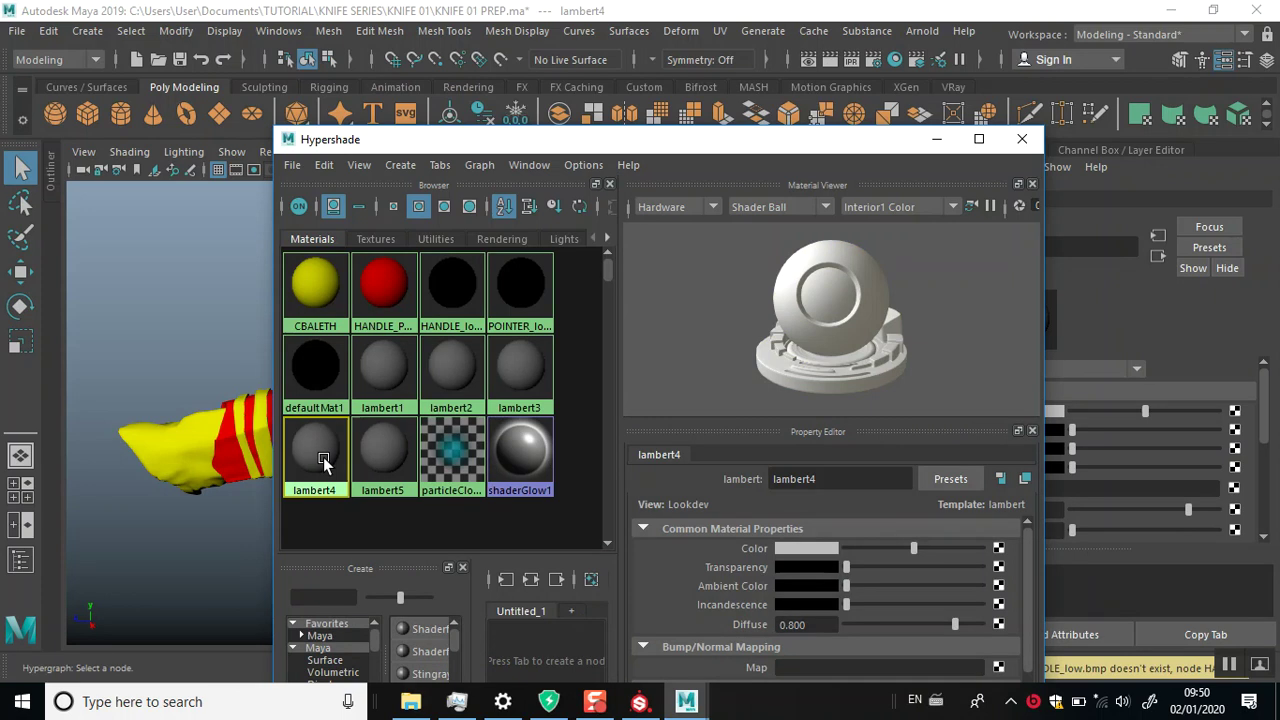
right_click(324, 462)
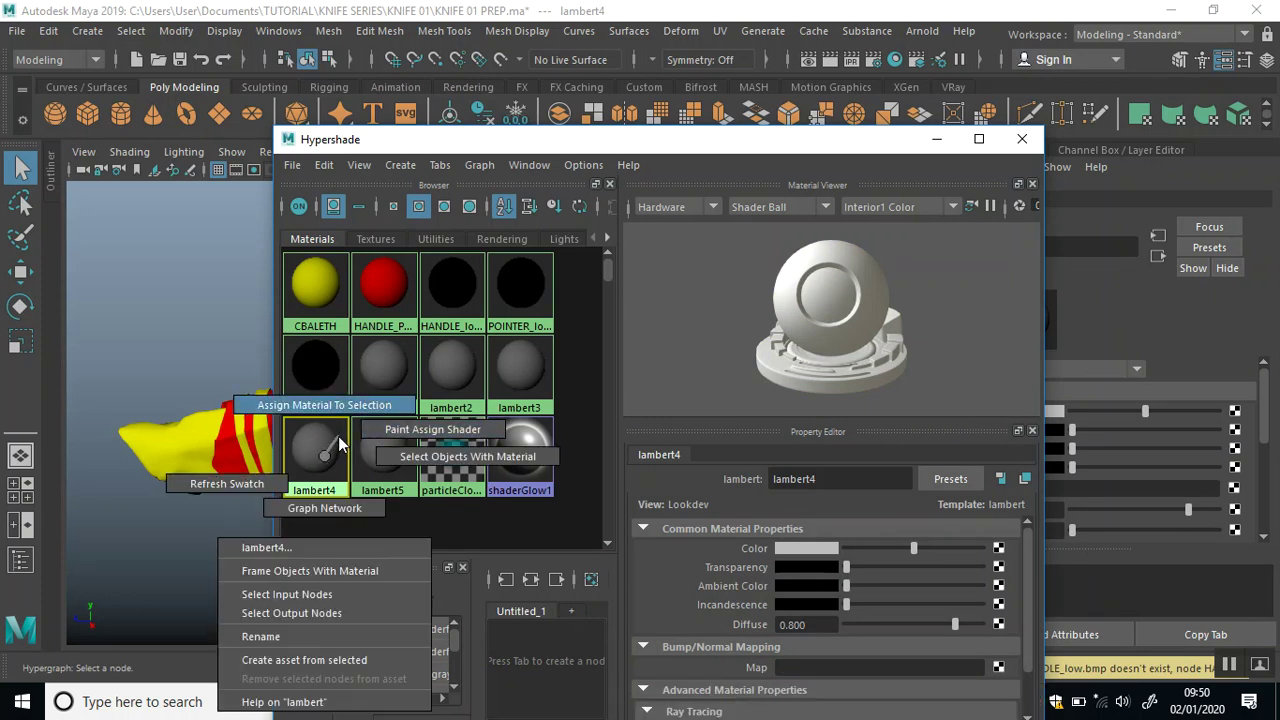
click(407, 456)
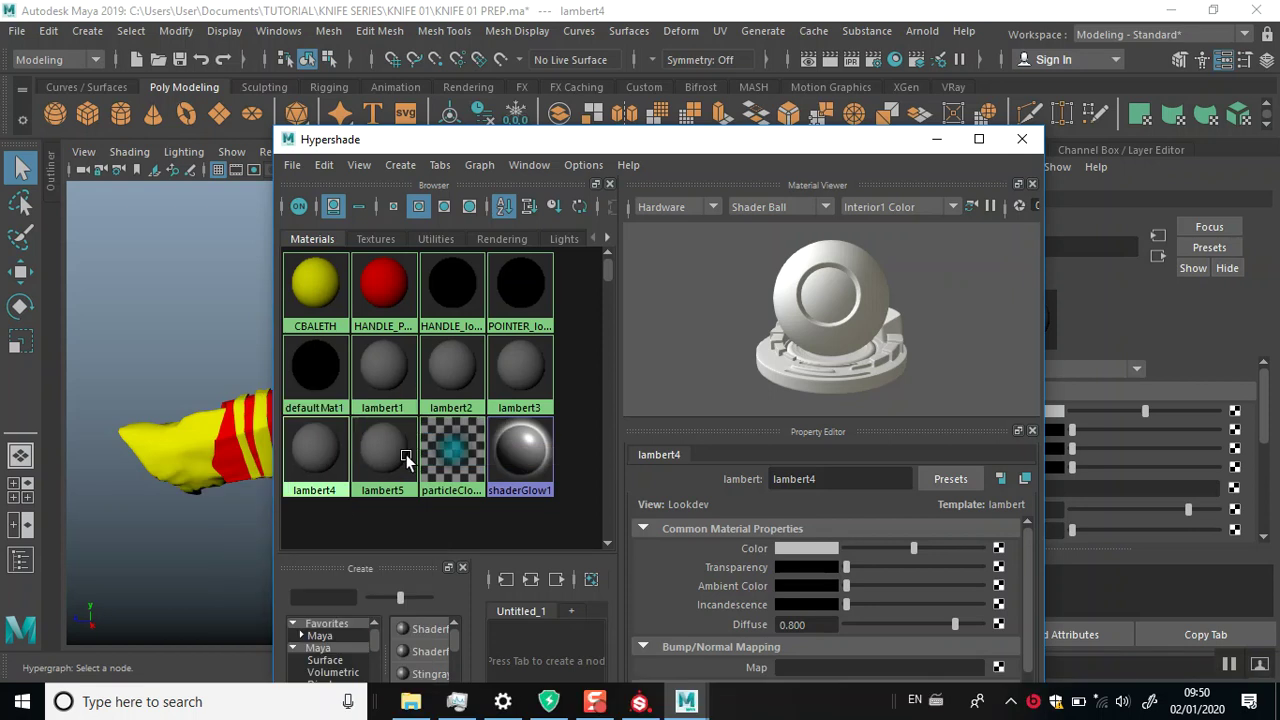
click(936, 138)
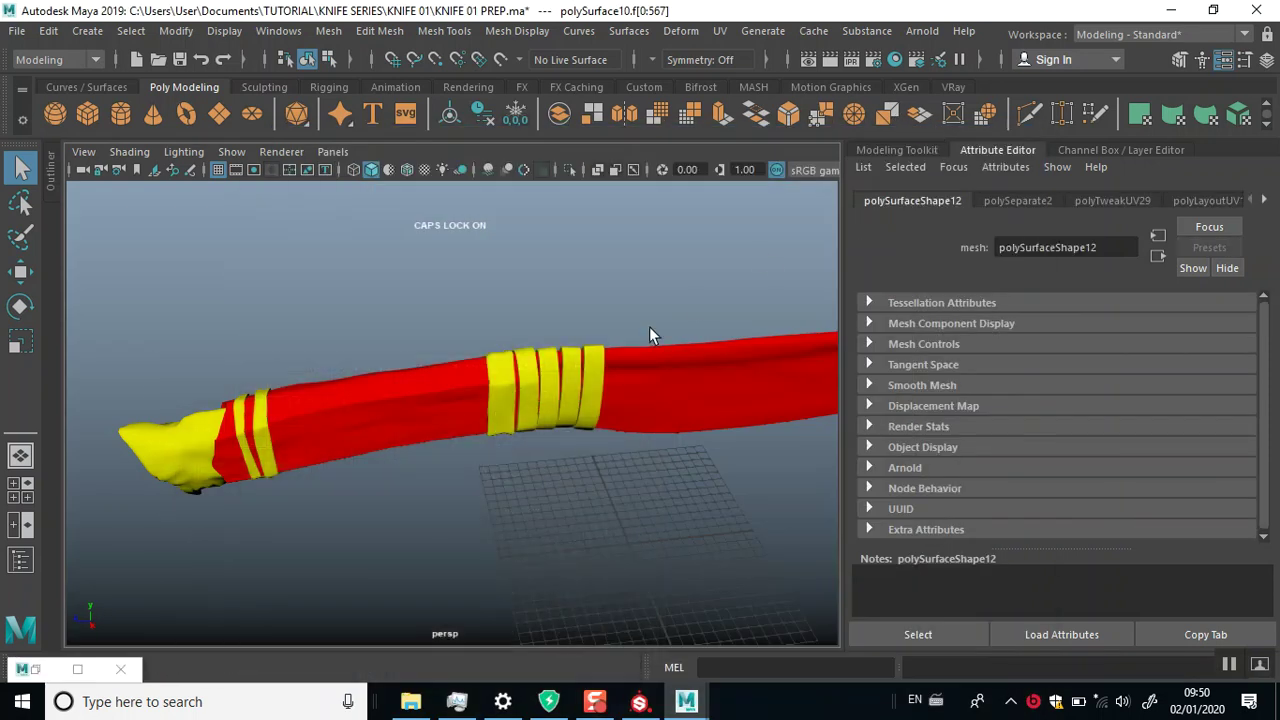
Toggle Isolate Select off again and inspect group1's ZBrushPolyMesh3D parts in the Outliner.
click(570, 170)
click(570, 170)
click(48, 175)
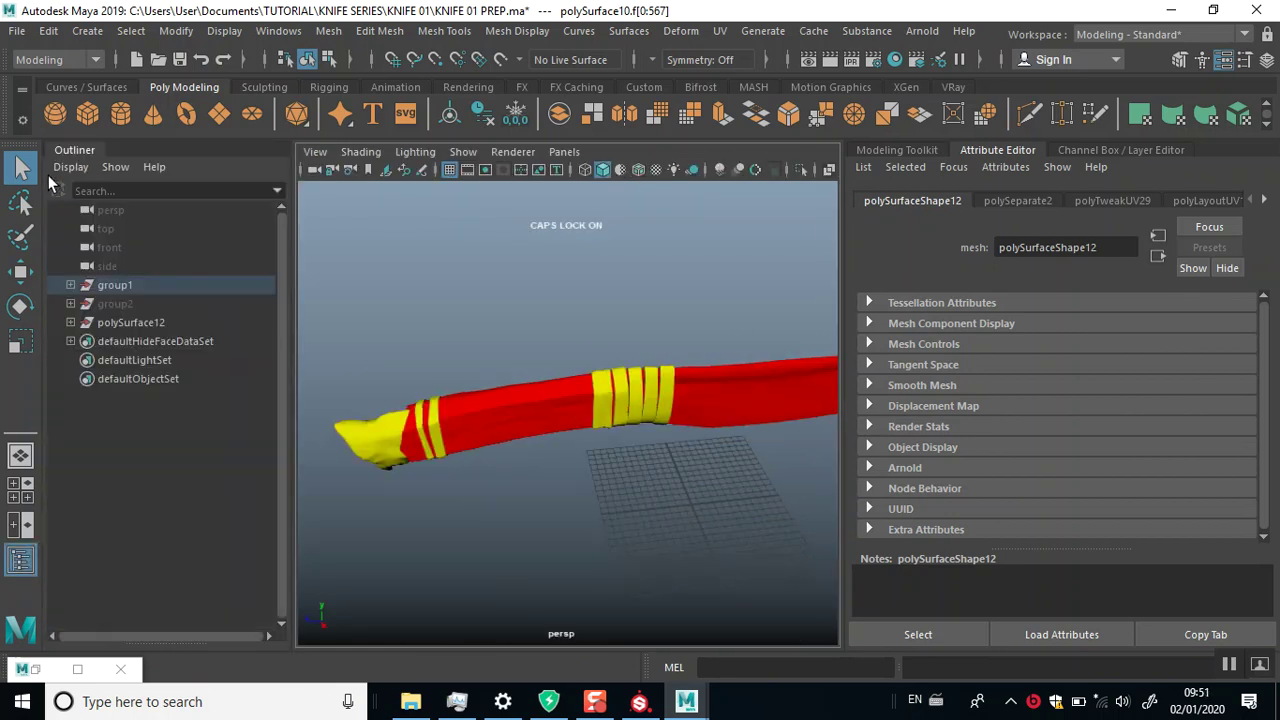
shift+click(70, 285)
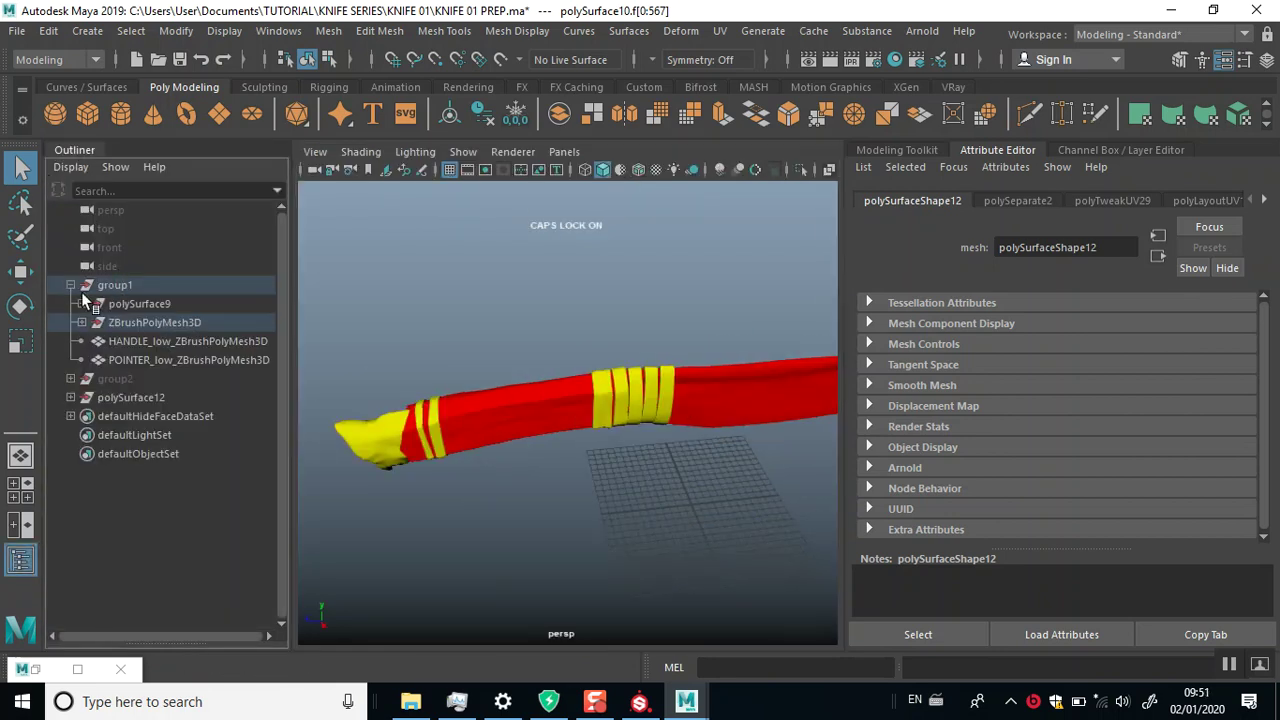
click(82, 321)
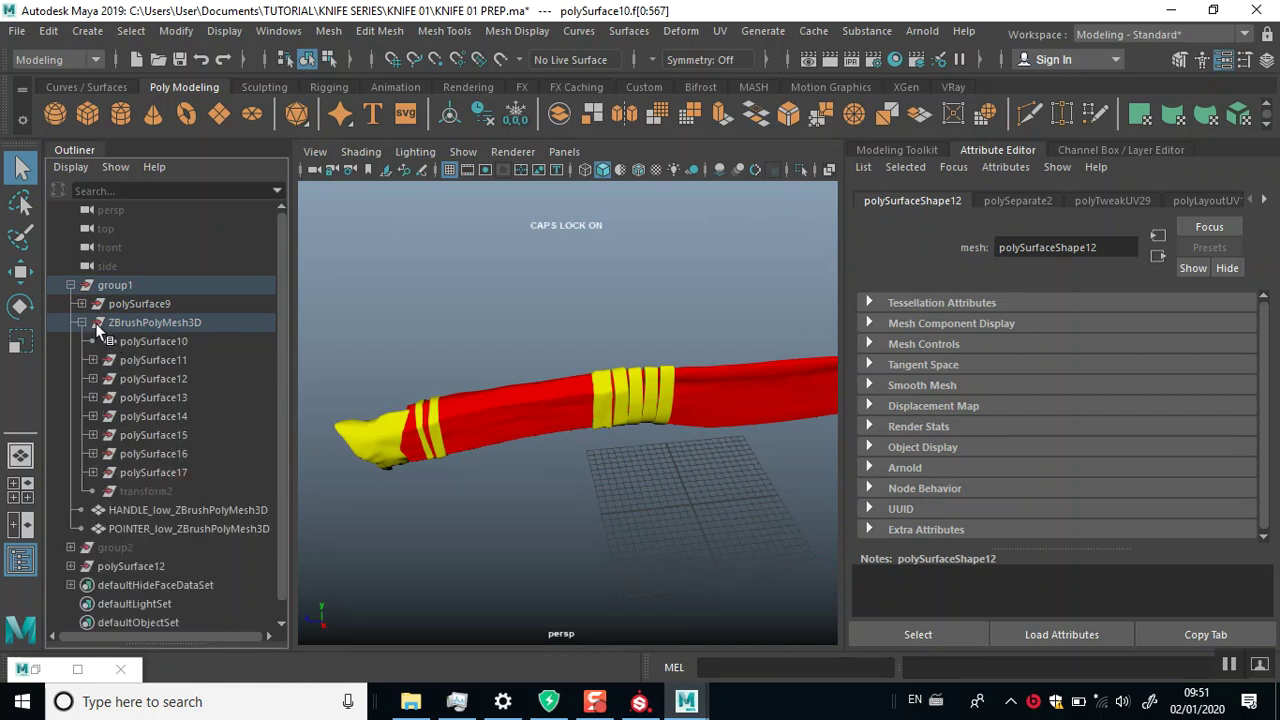
click(70, 286)
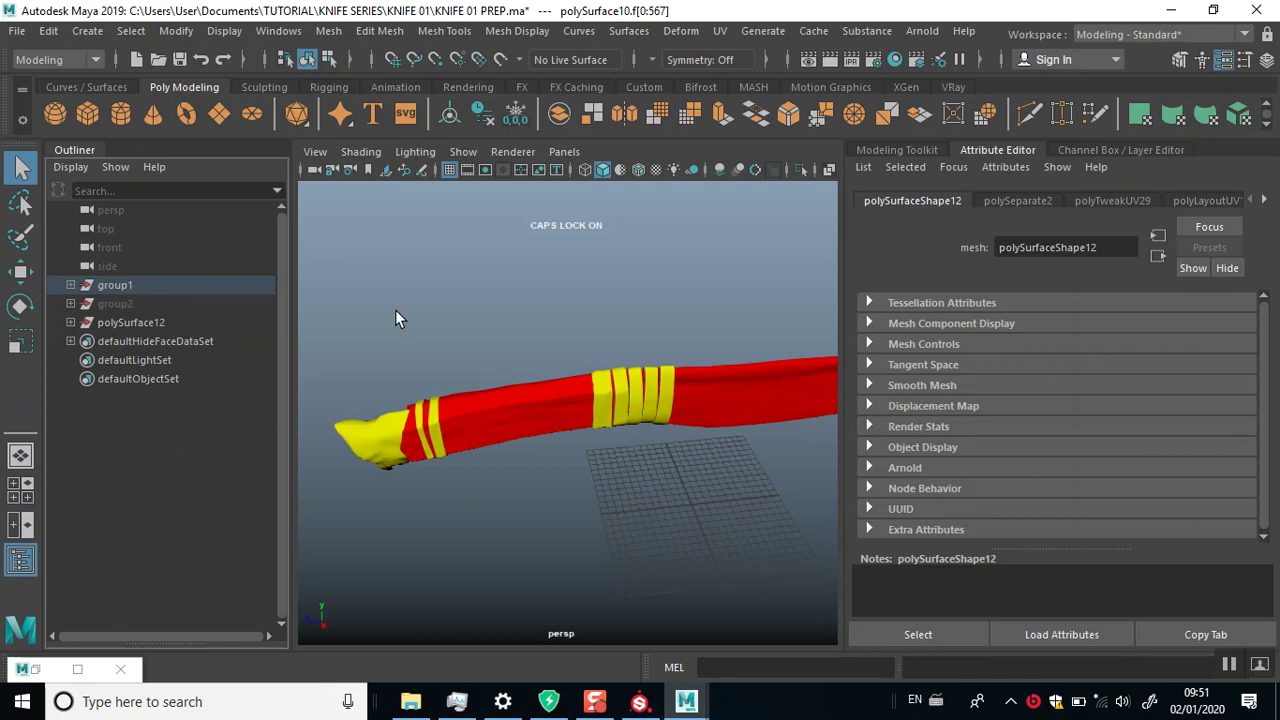
click(20, 559)
Select the yellow tip, the six yellow bands and both red handle pieces together.
click(204, 440)
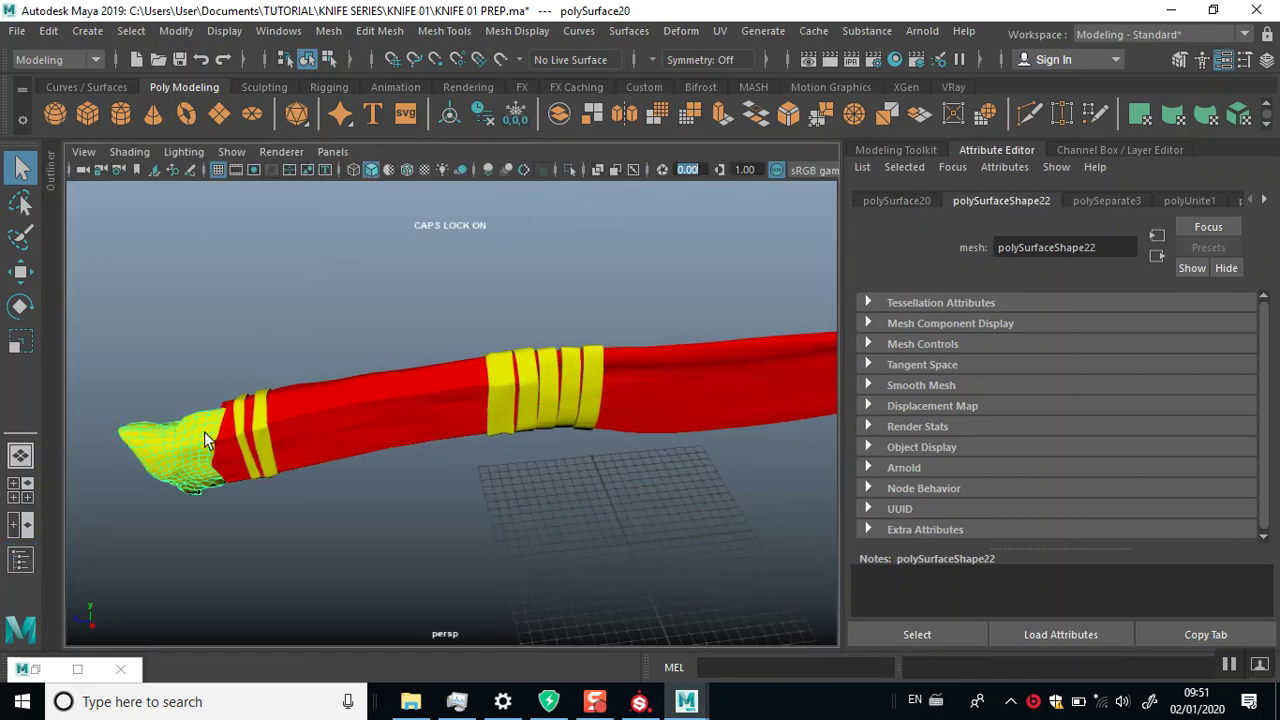
shift+click(260, 448)
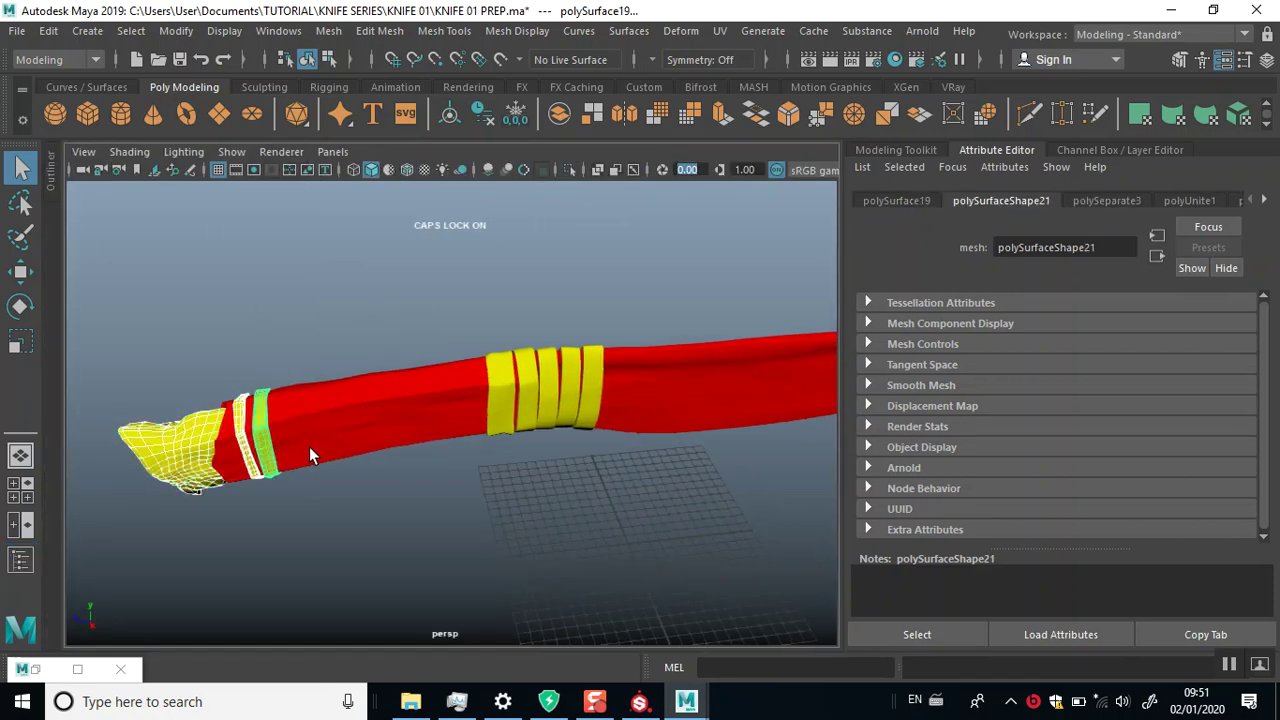
shift+click(491, 407)
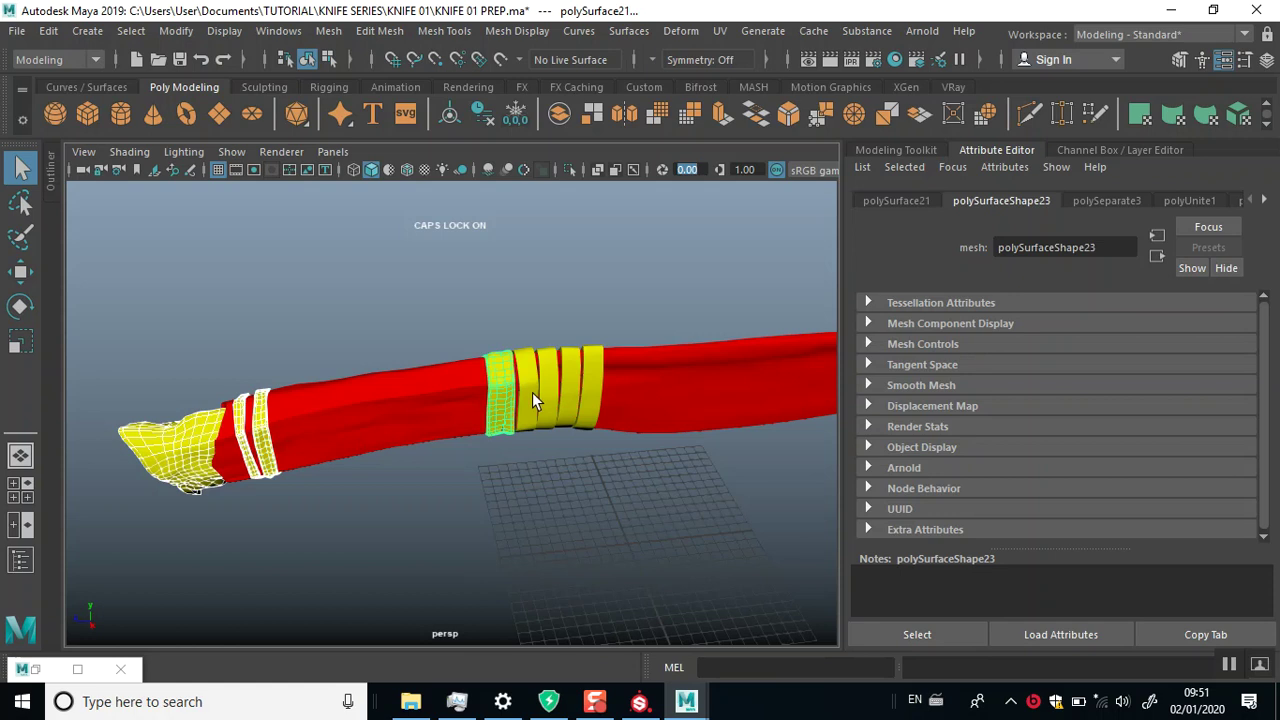
shift+click(532, 392)
shift+click(554, 392)
shift+click(568, 392)
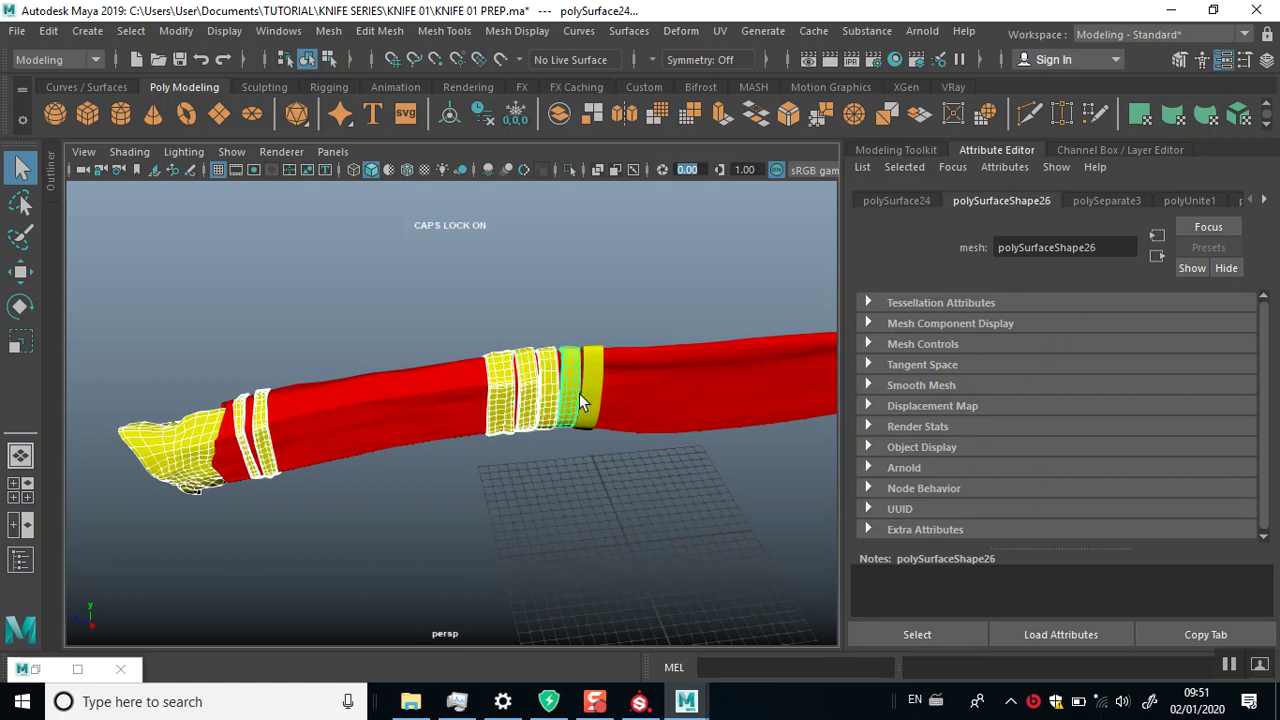
shift+click(590, 399)
shift+click(373, 420)
shift+click(608, 422)
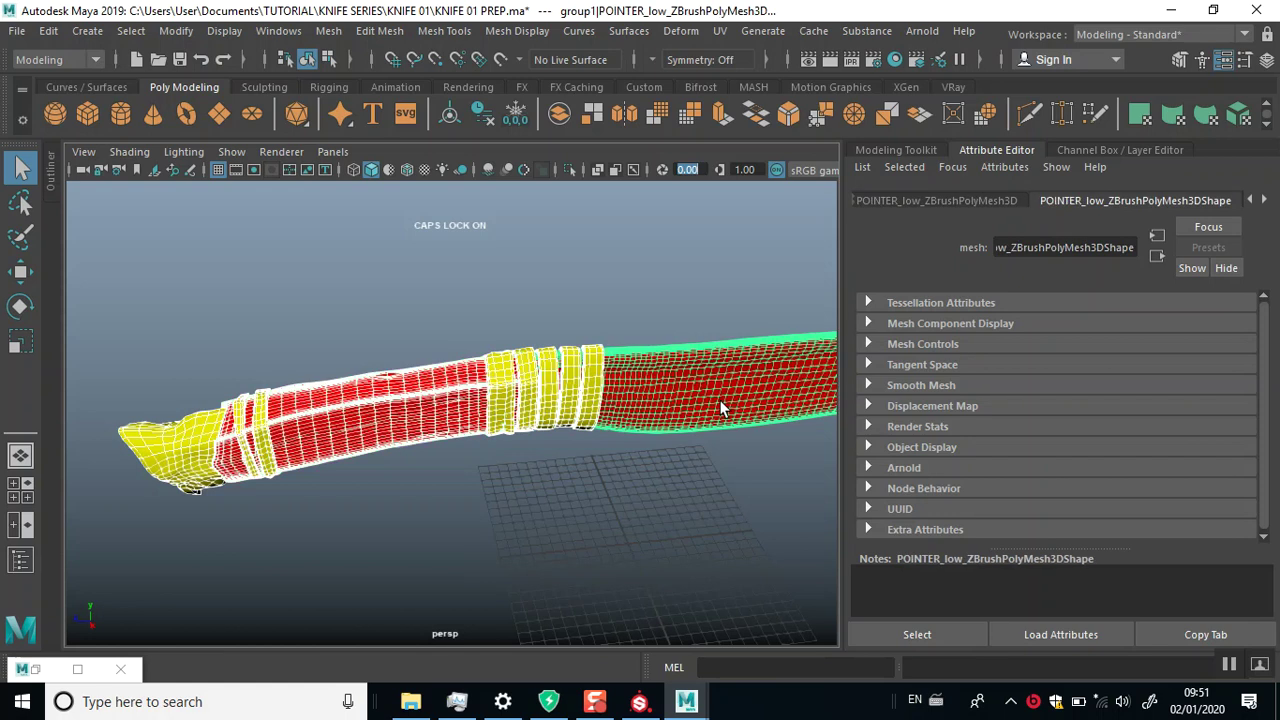
click(18, 31)
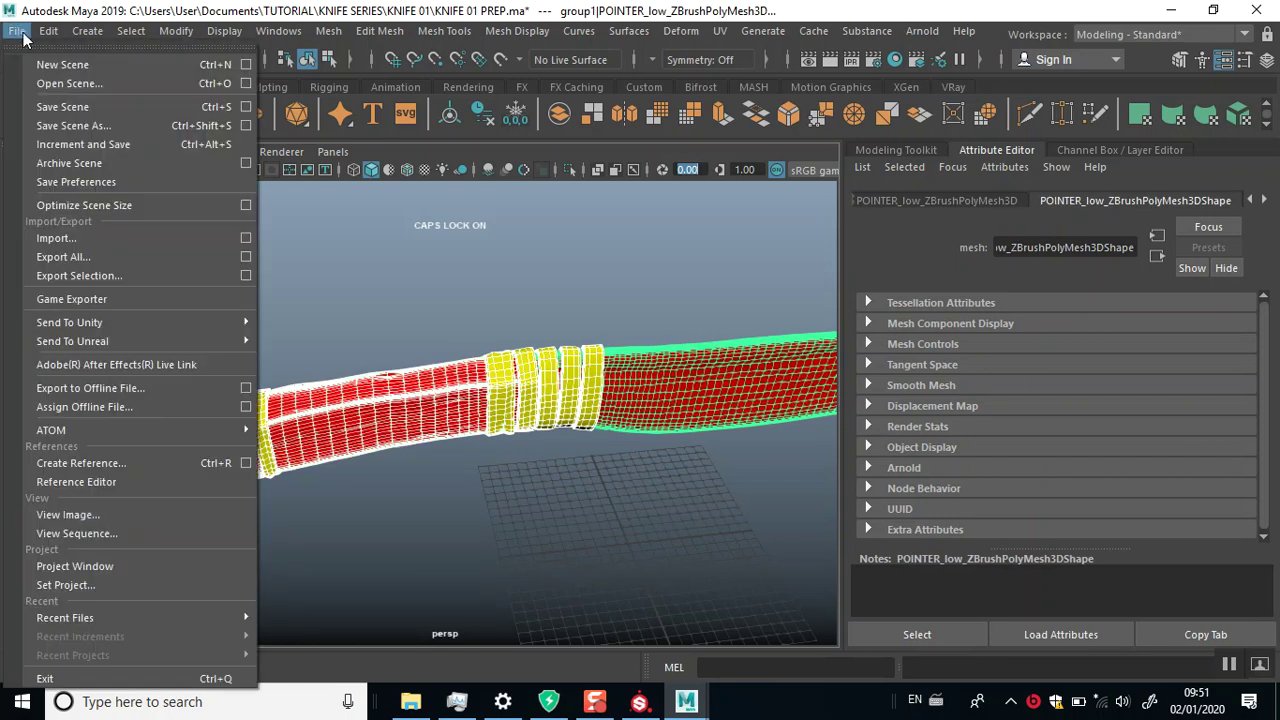
mouse_move(65, 618)
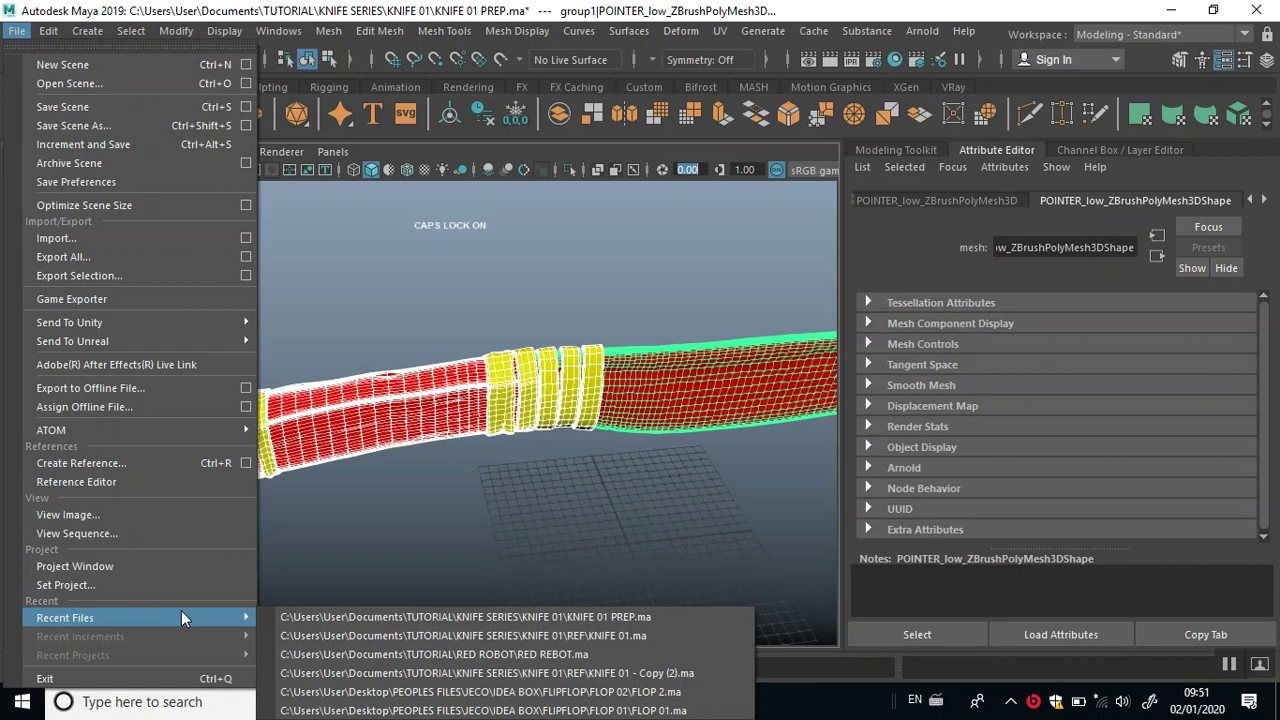
Export the selection as 2 KNIFE 01 READY.dae to Documents\TUTORIAL\KNIFE SERIES\KNIFE 01\low poly.
click(97, 277)
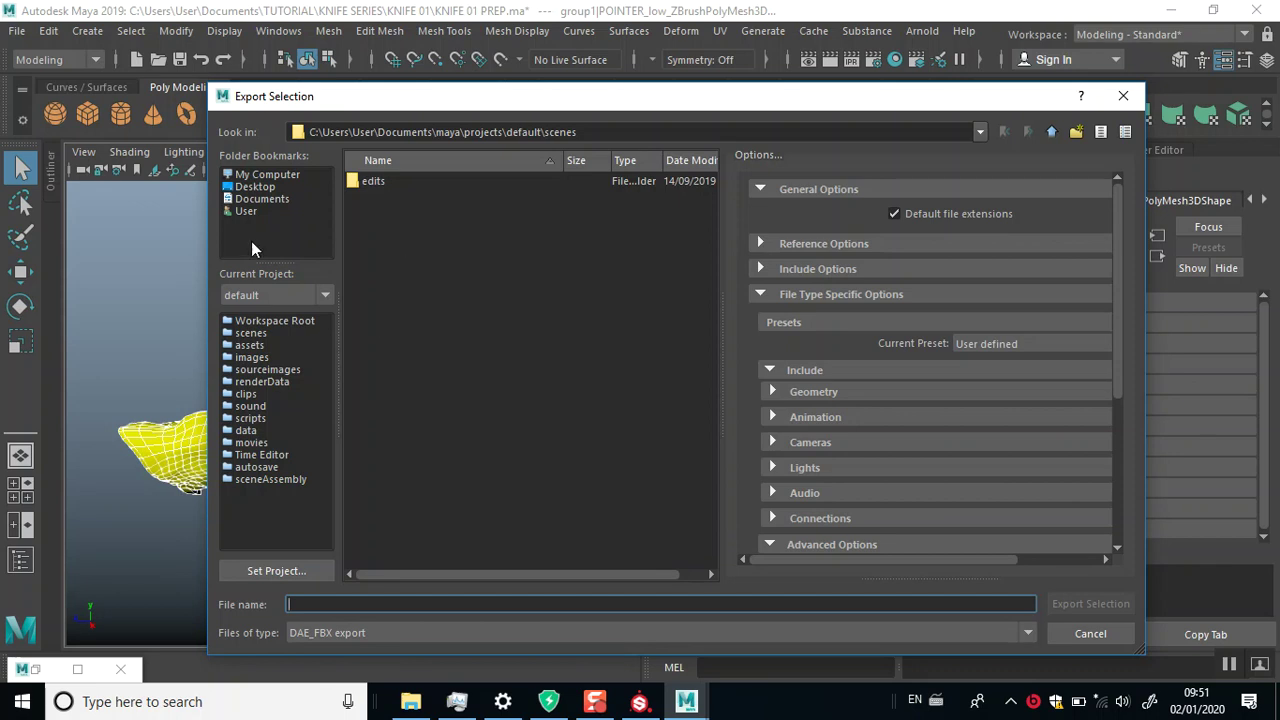
click(255, 199)
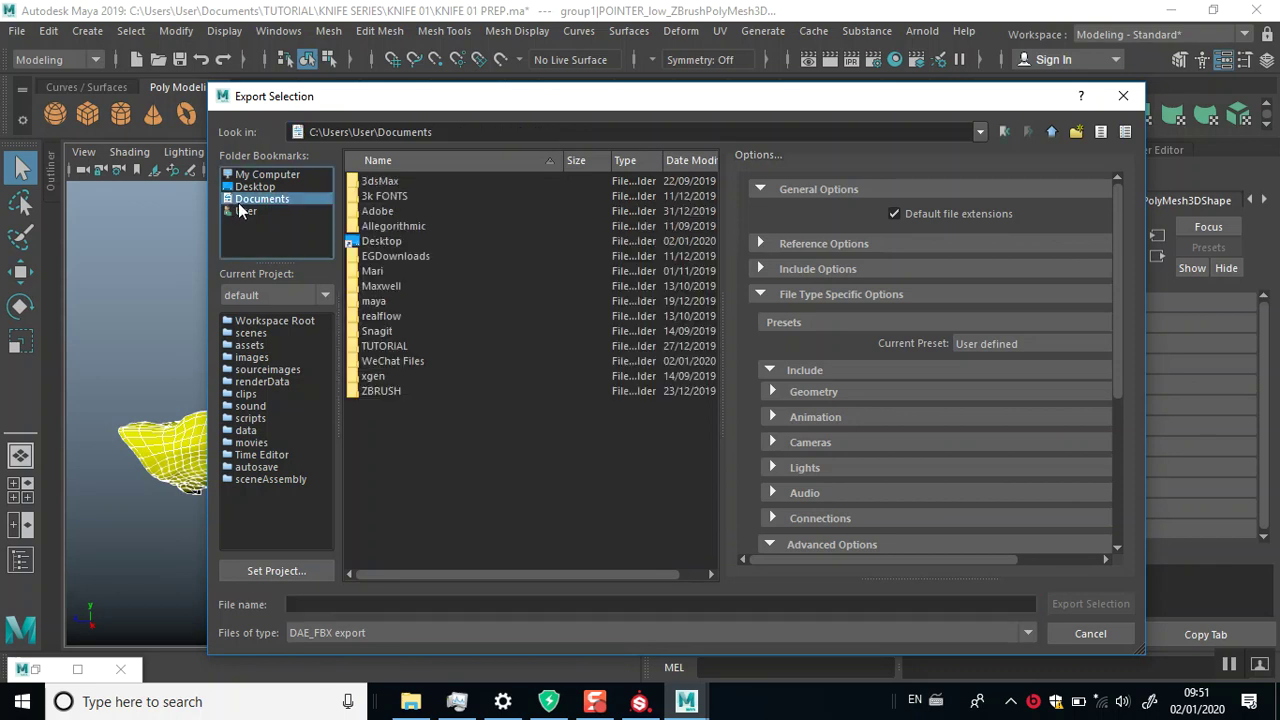
double_click(385, 347)
double_click(400, 183)
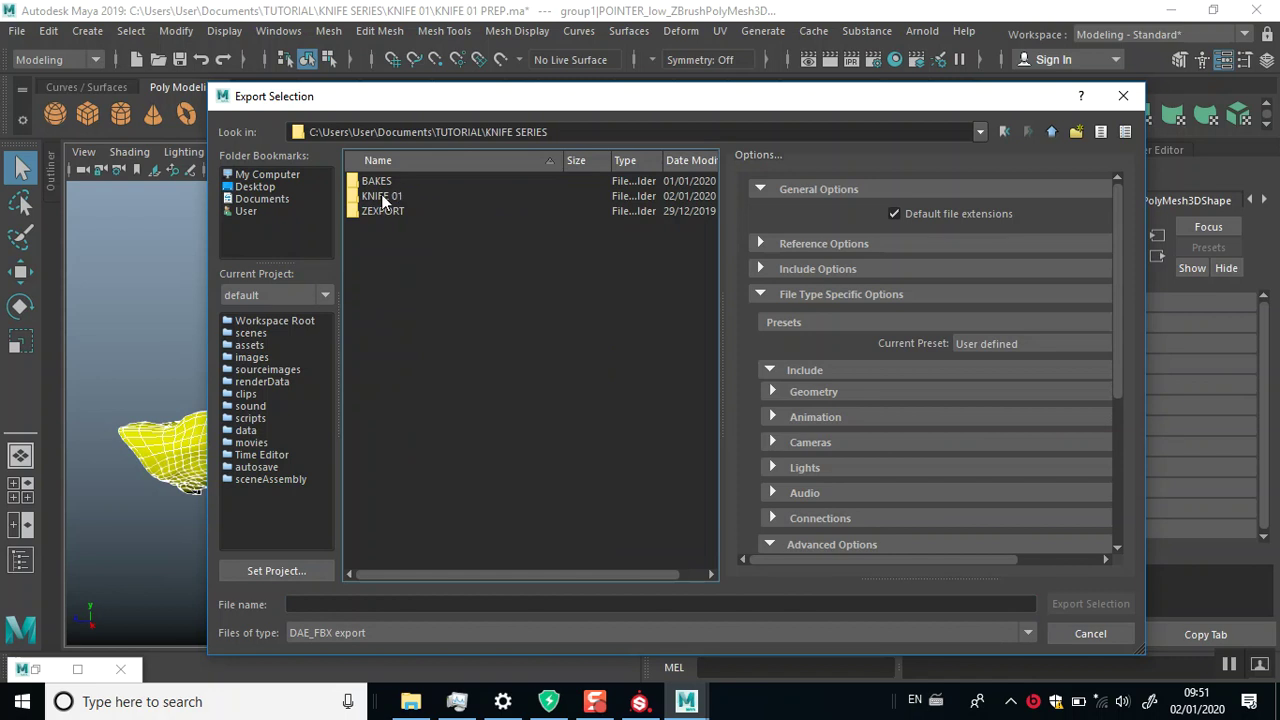
double_click(385, 197)
double_click(385, 195)
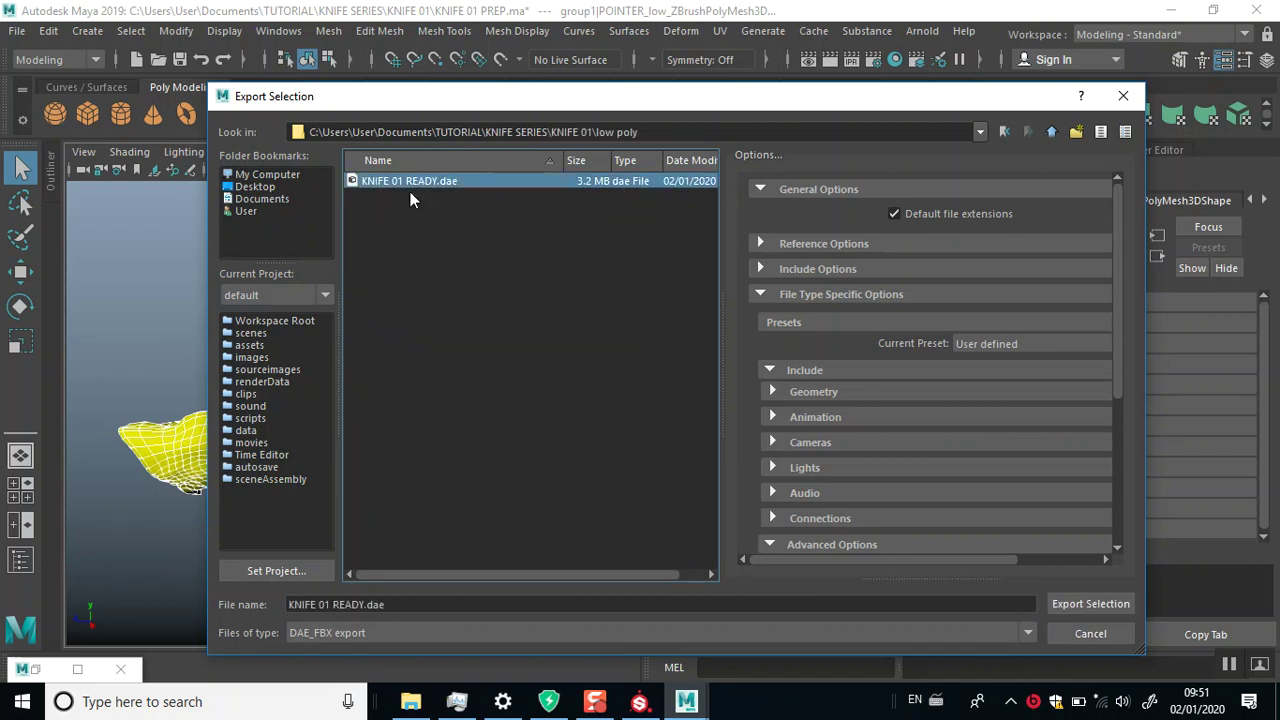
click(397, 605)
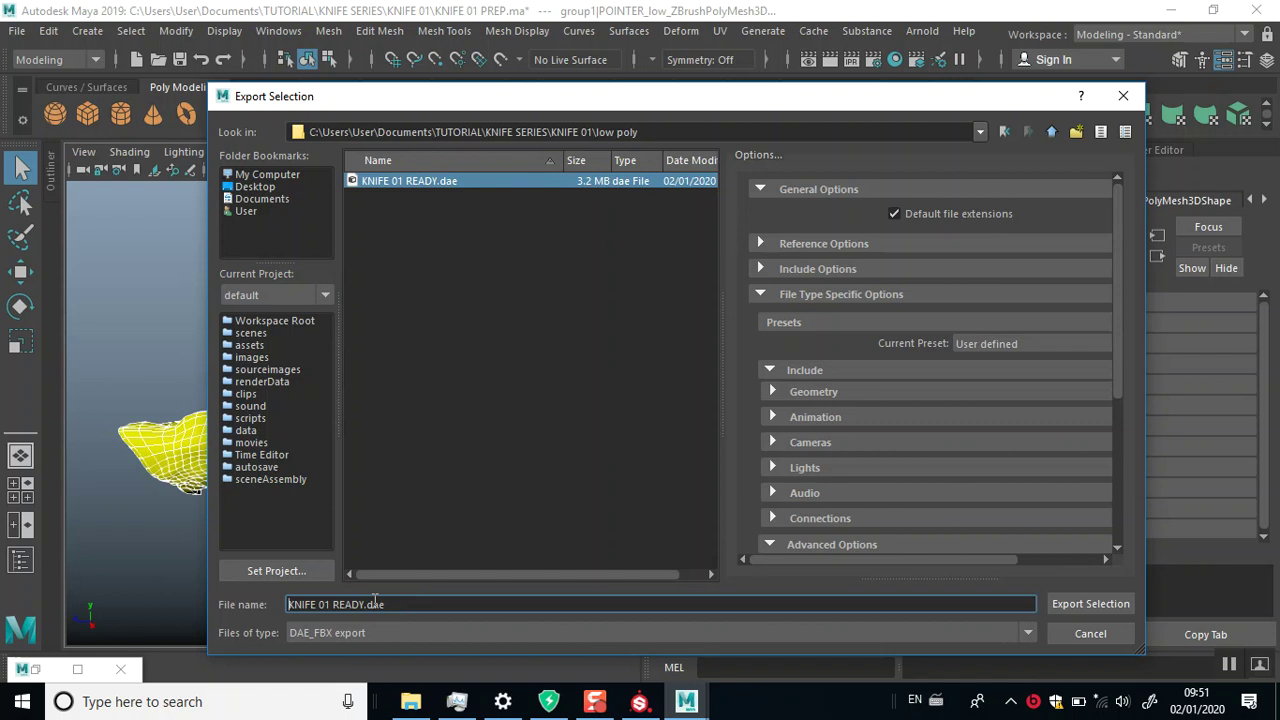
text(2)
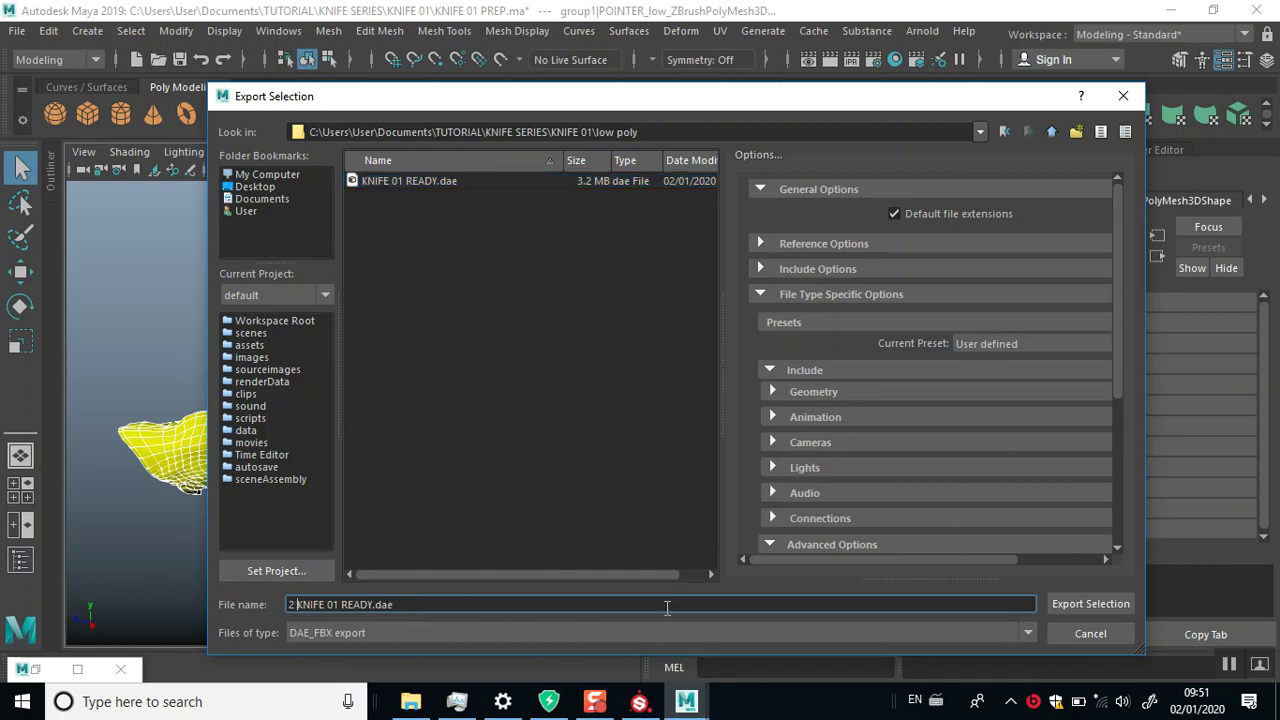
click(1077, 607)
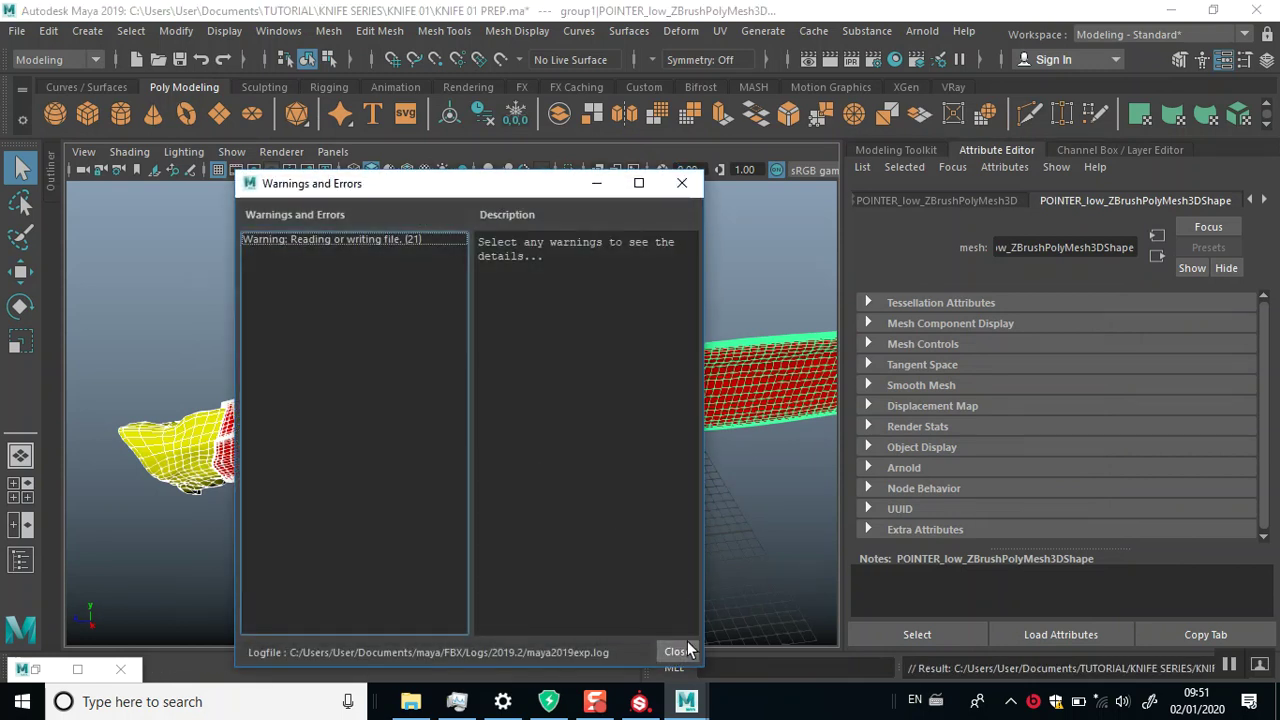
click(676, 651)
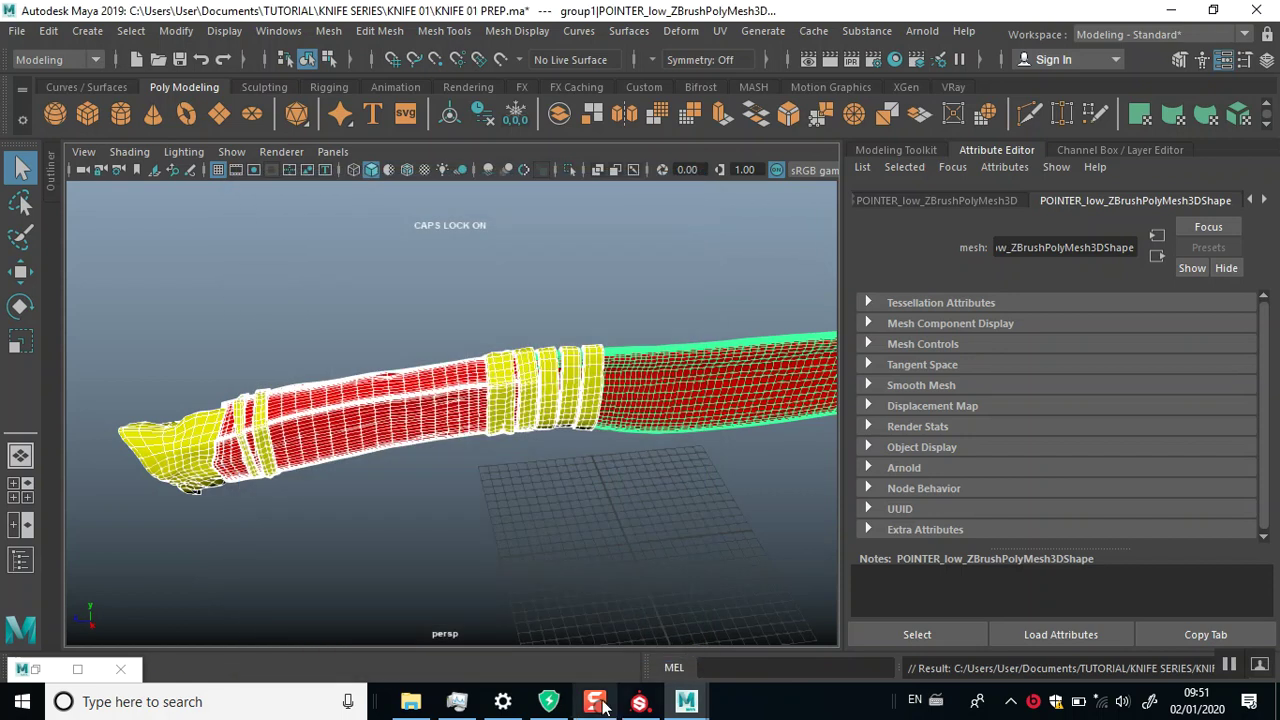
Confirm 2 KNIFE 01 READY is in the low poly folder, then return to Substance Painter.
click(411, 703)
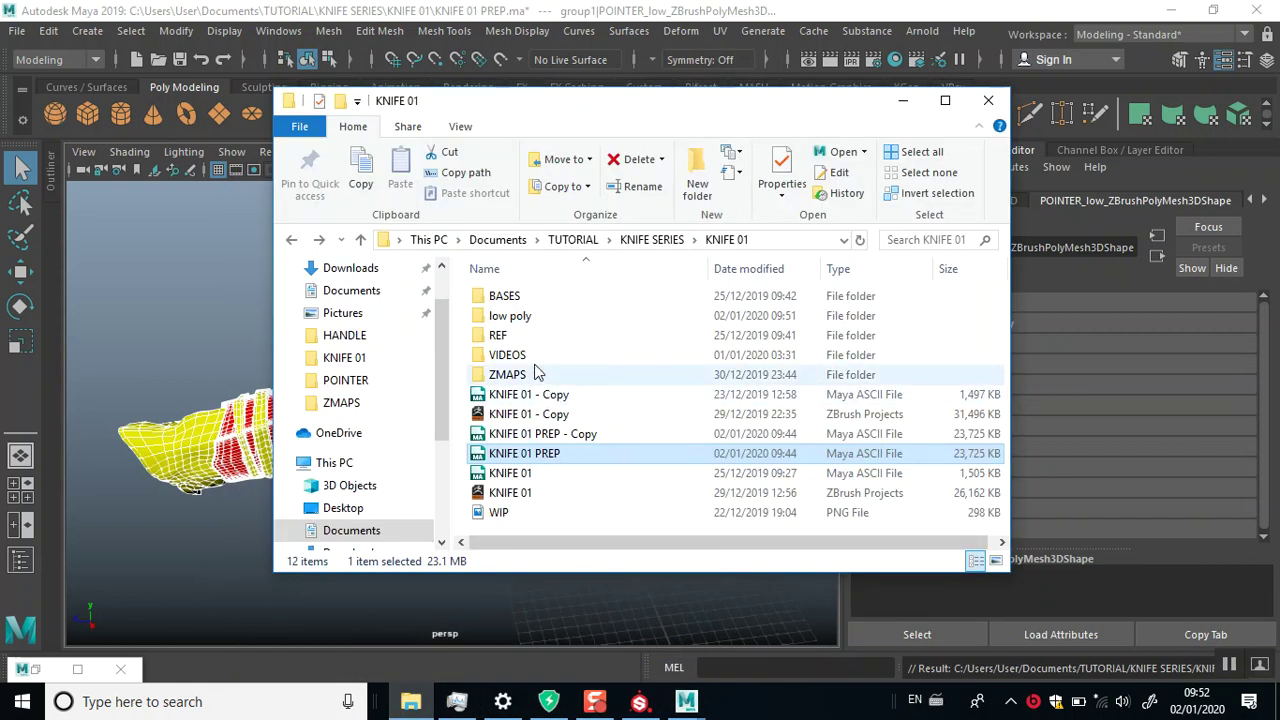
double_click(527, 316)
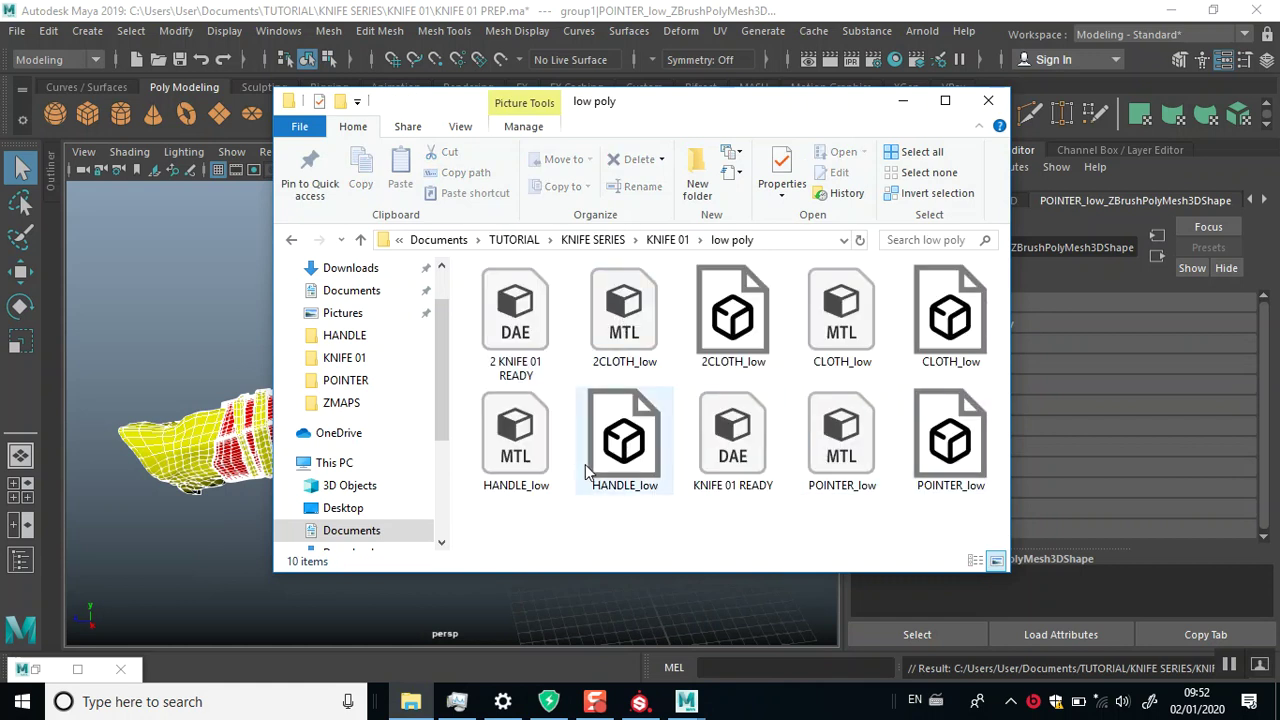
mouse_move(515, 320)
drag(527, 350, 524, 318)
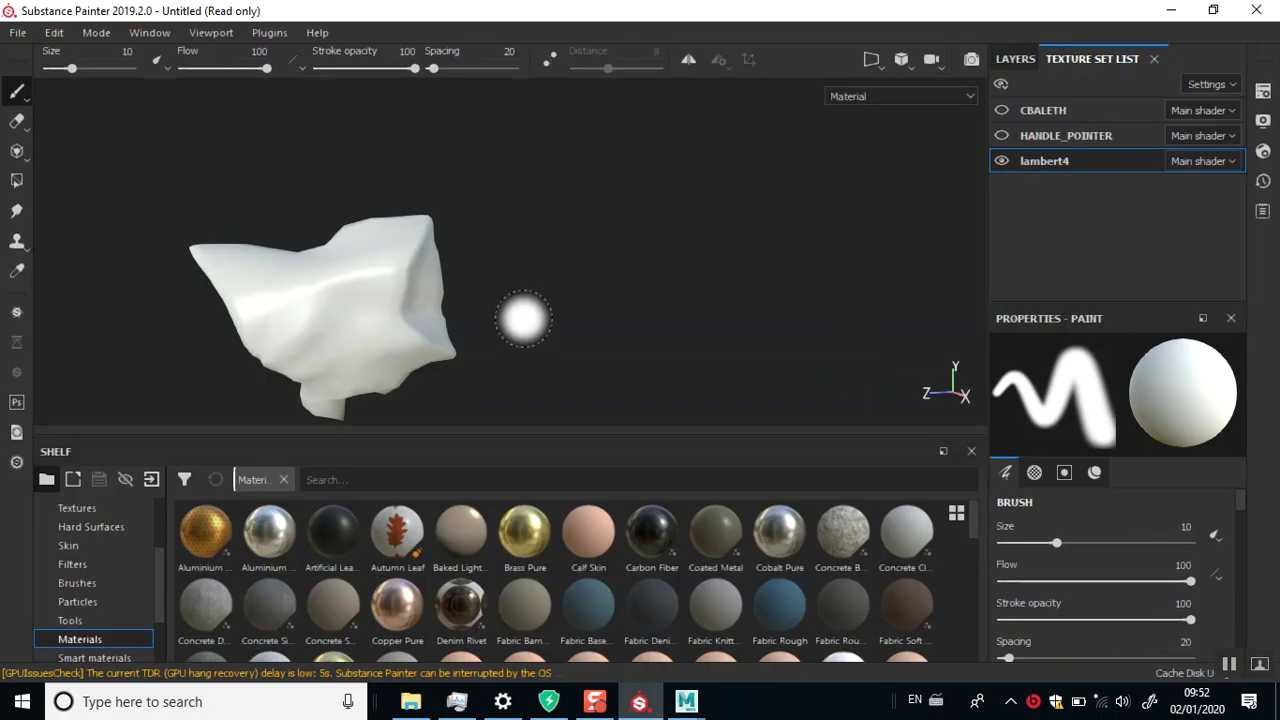
Replace the project mesh with 2 KNIFE 01 READY.dae in Project Configuration.
click(55, 33)
click(75, 92)
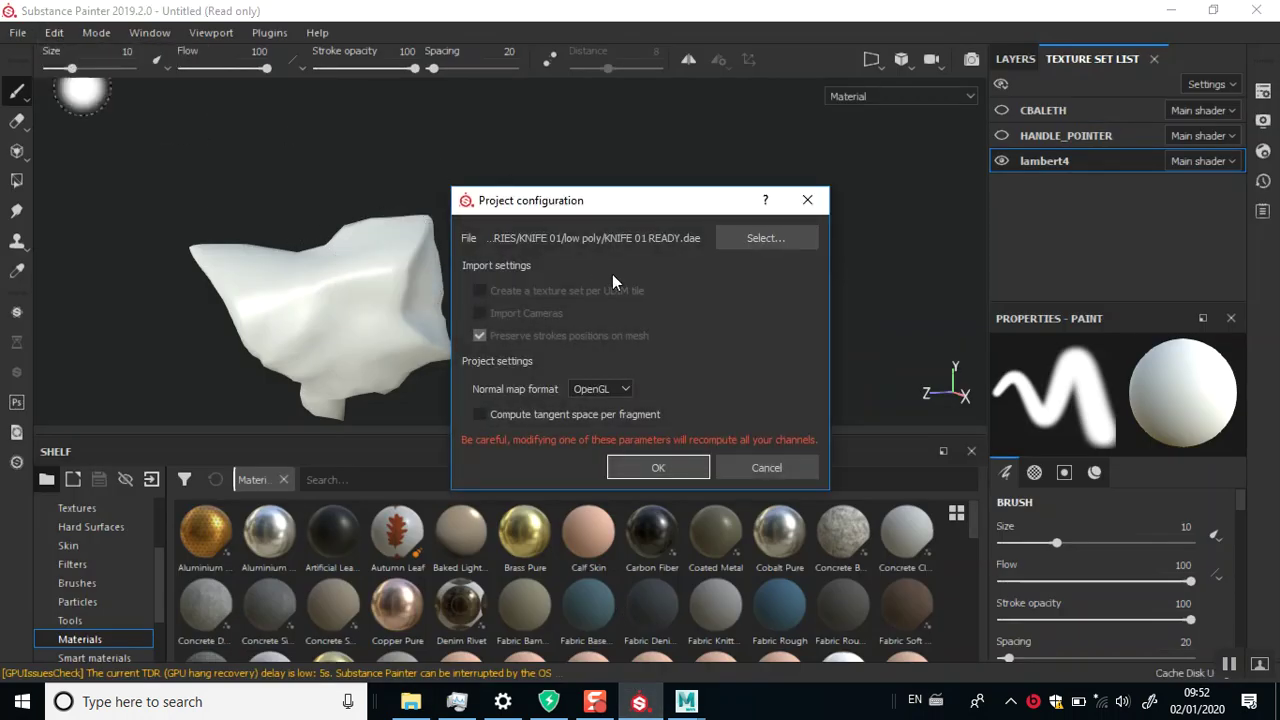
click(757, 243)
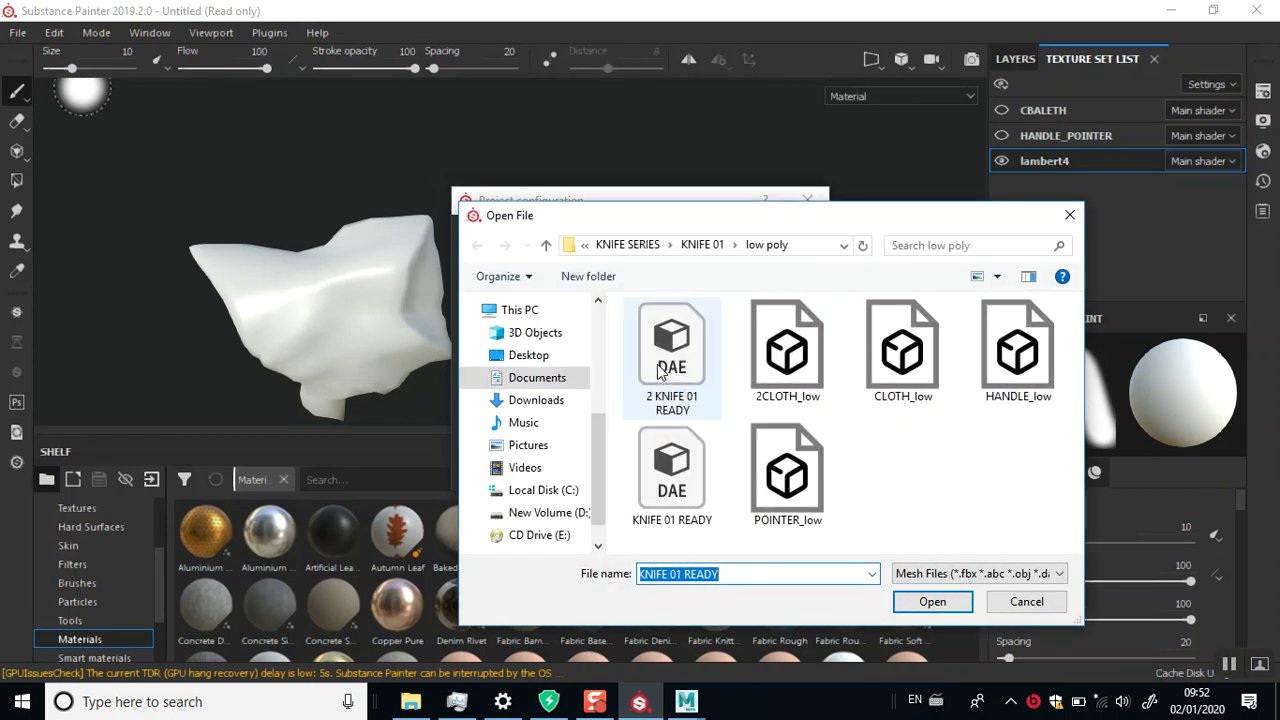
click(660, 371)
click(930, 601)
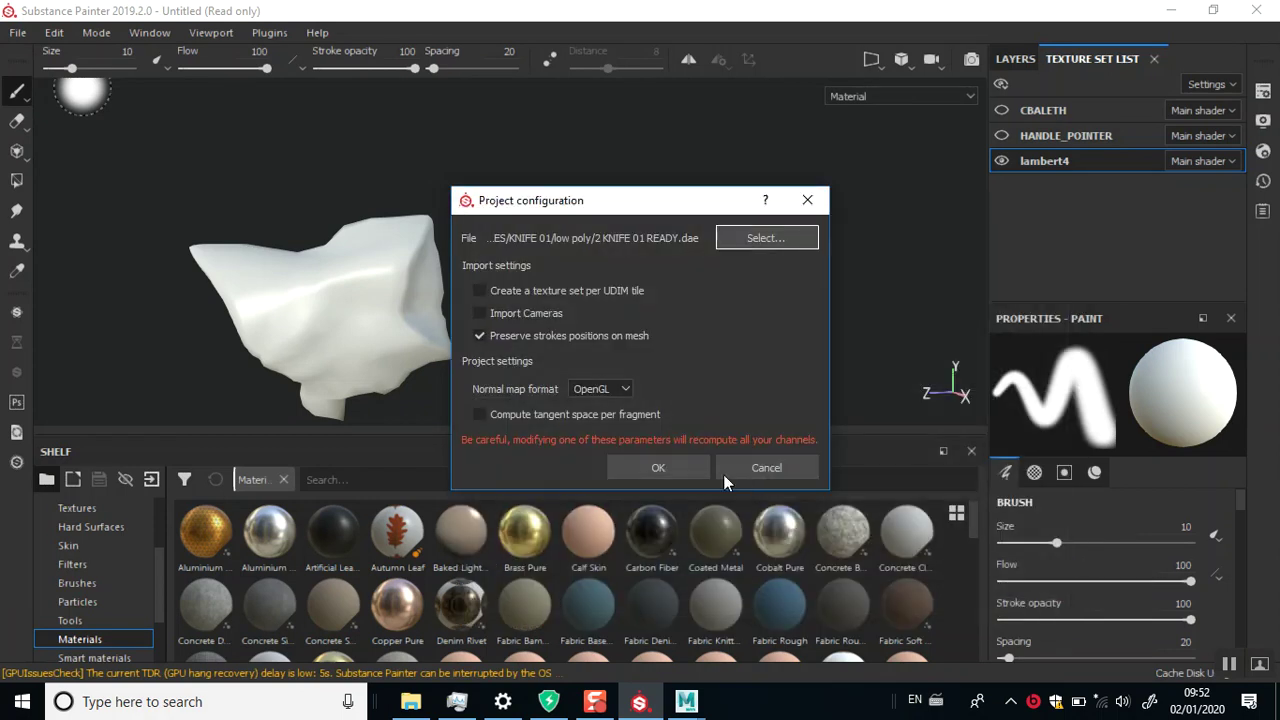
click(657, 470)
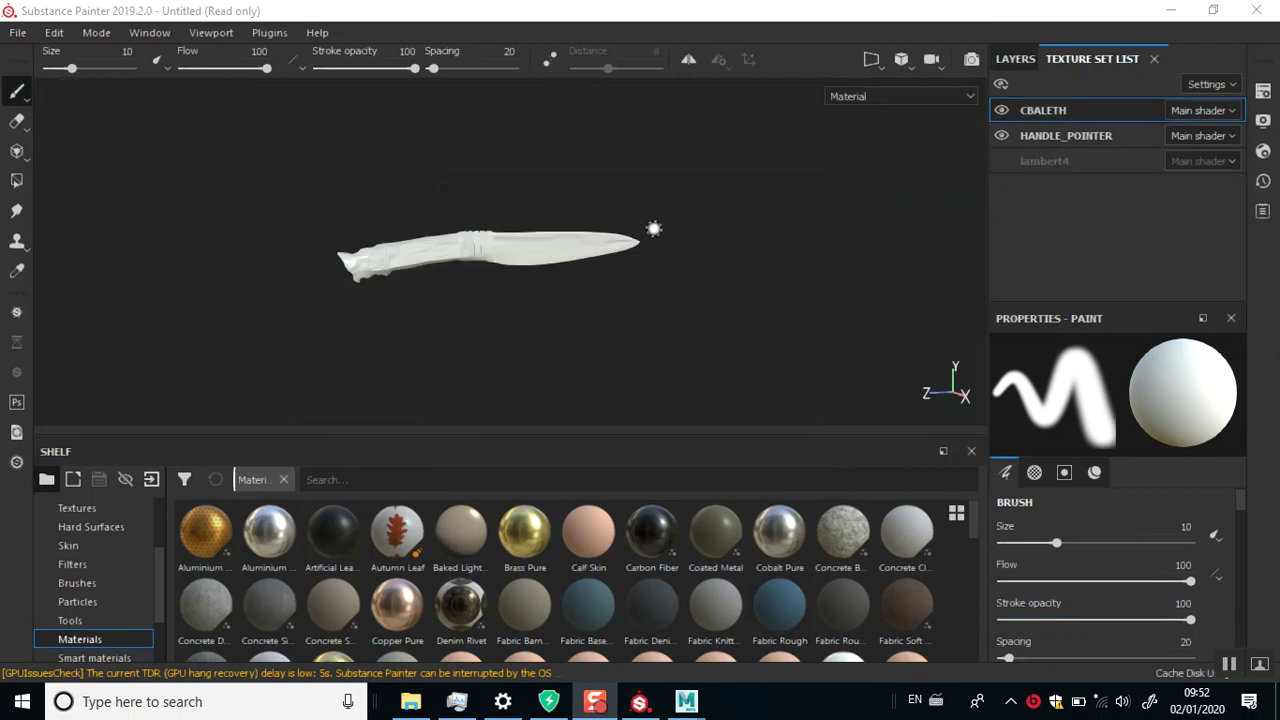
Select the HANDLE_POINTER texture set and orbit around the untextured knife to inspect it.
alt+right_drag(653, 237, 705, 323)
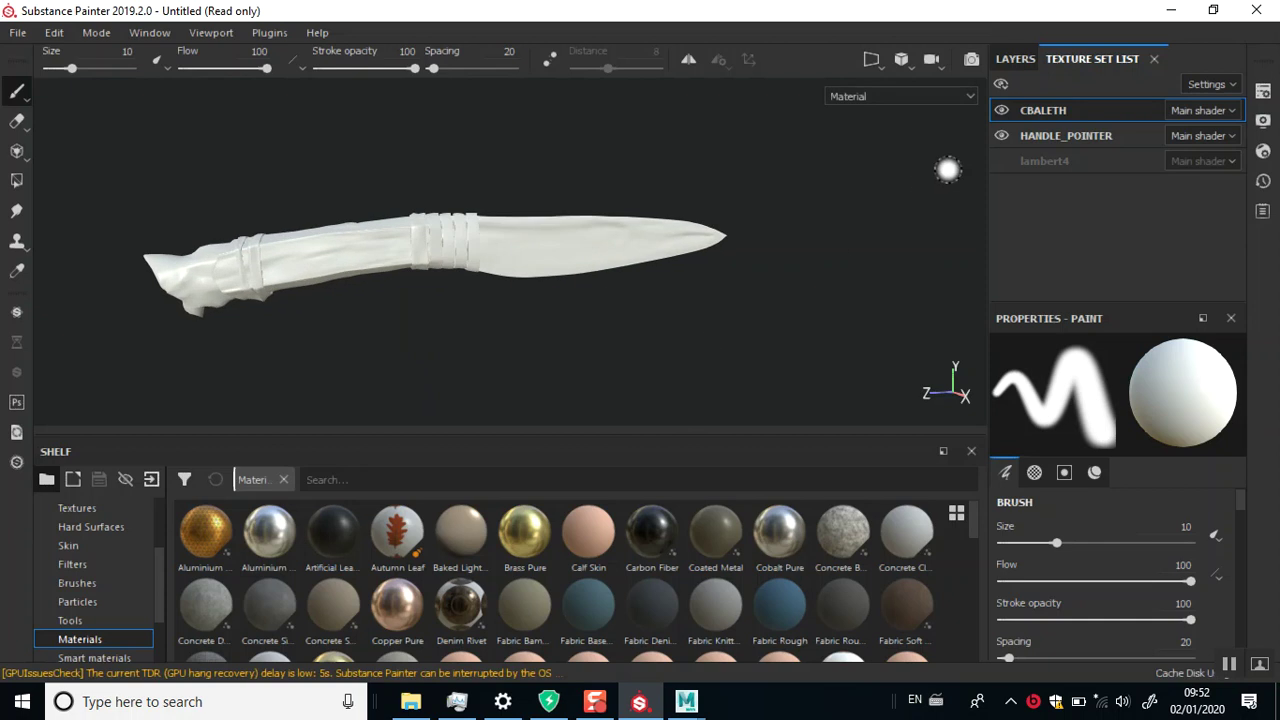
click(1058, 141)
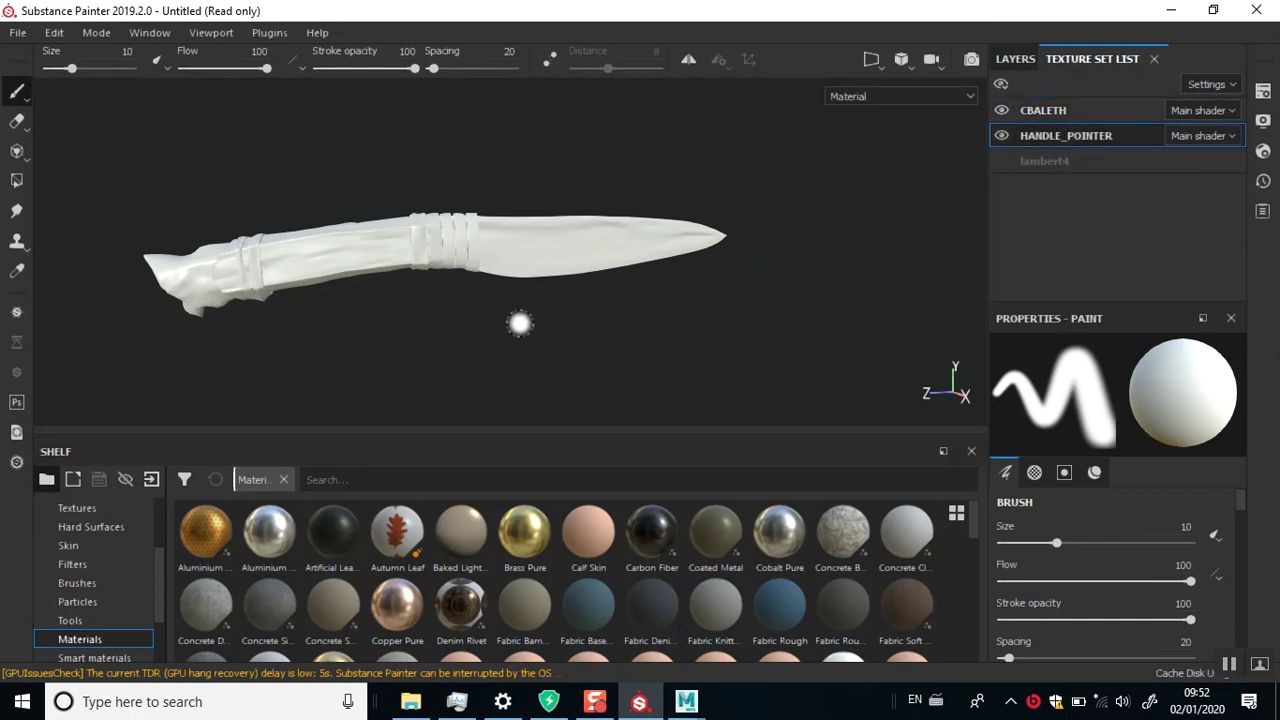
alt+middle_drag(522, 325, 617, 335)
mouse_move(617, 335)
alt+mouse_down()
mouse_move(653, 283)
mouse_move(669, 357)
mouse_move(554, 371)
alt+mouse_up()
alt+middle_drag(554, 371, 586, 314)
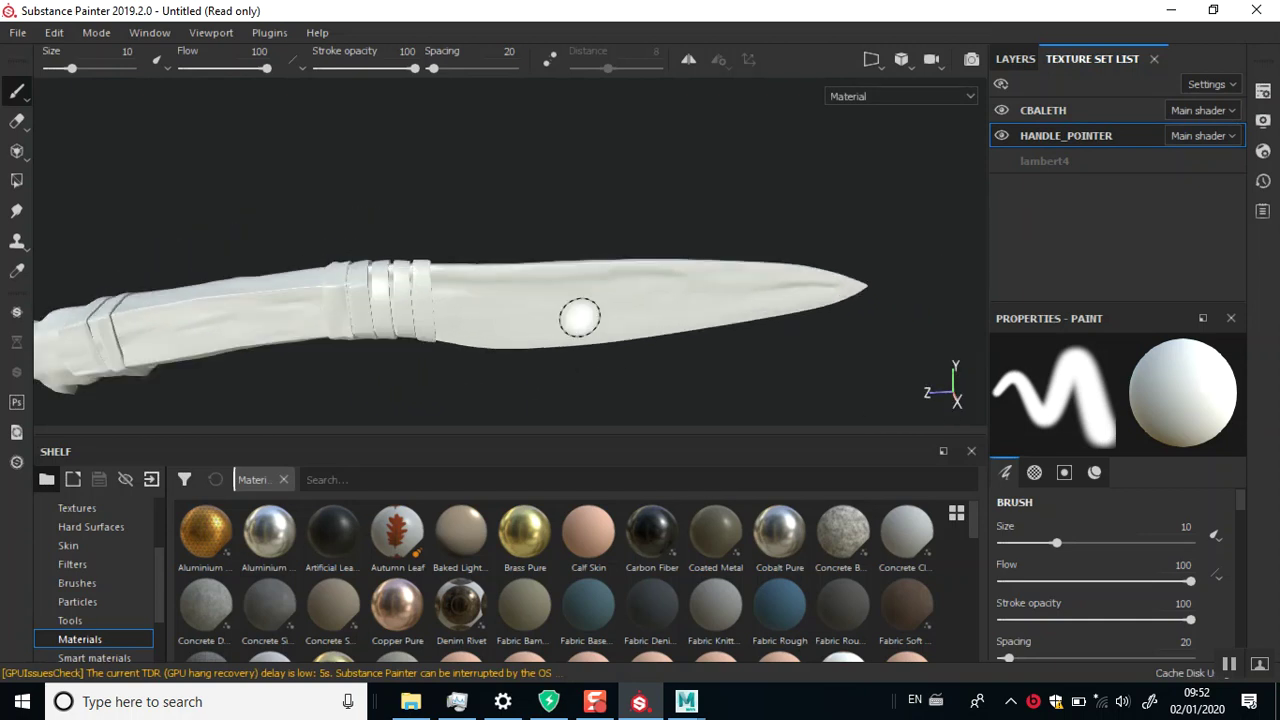
mouse_move(563, 363)
alt+mouse_down()
mouse_move(640, 303)
mouse_move(609, 271)
mouse_move(635, 270)
mouse_move(600, 300)
mouse_move(609, 294)
alt+mouse_up()
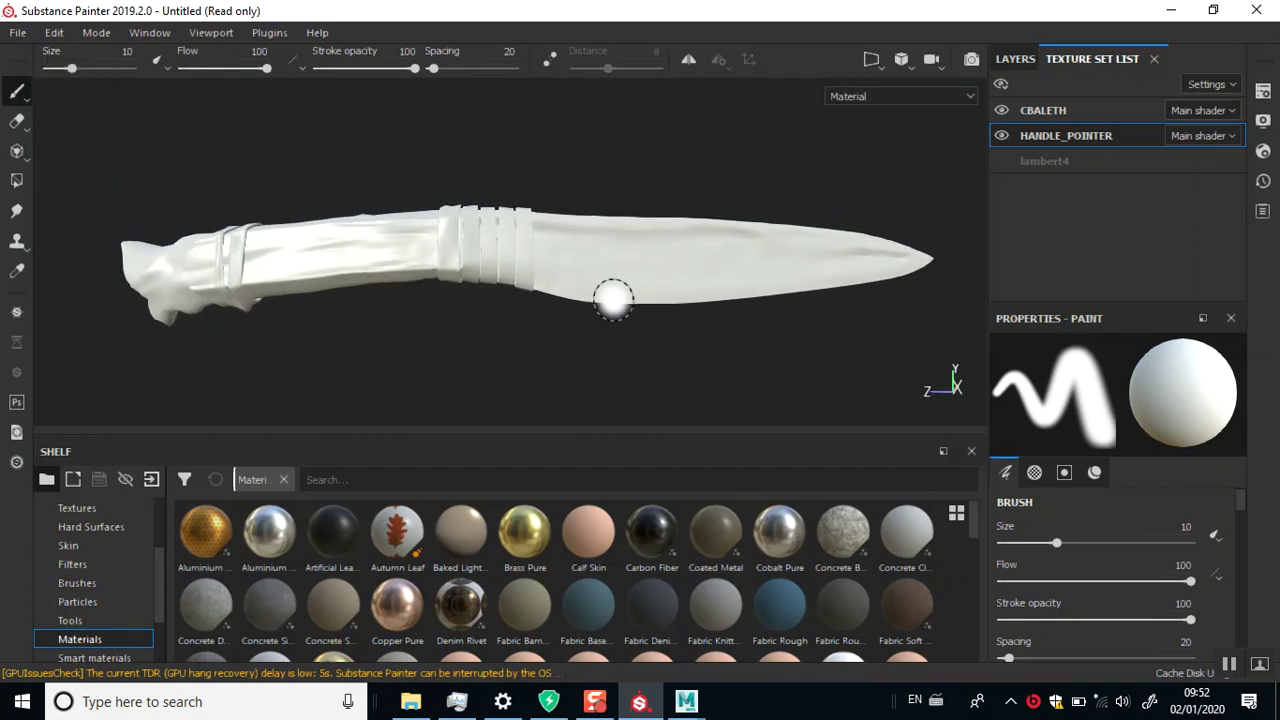
Assign CLOTH_normal as the normal map of the CBALETH texture set.
click(1050, 112)
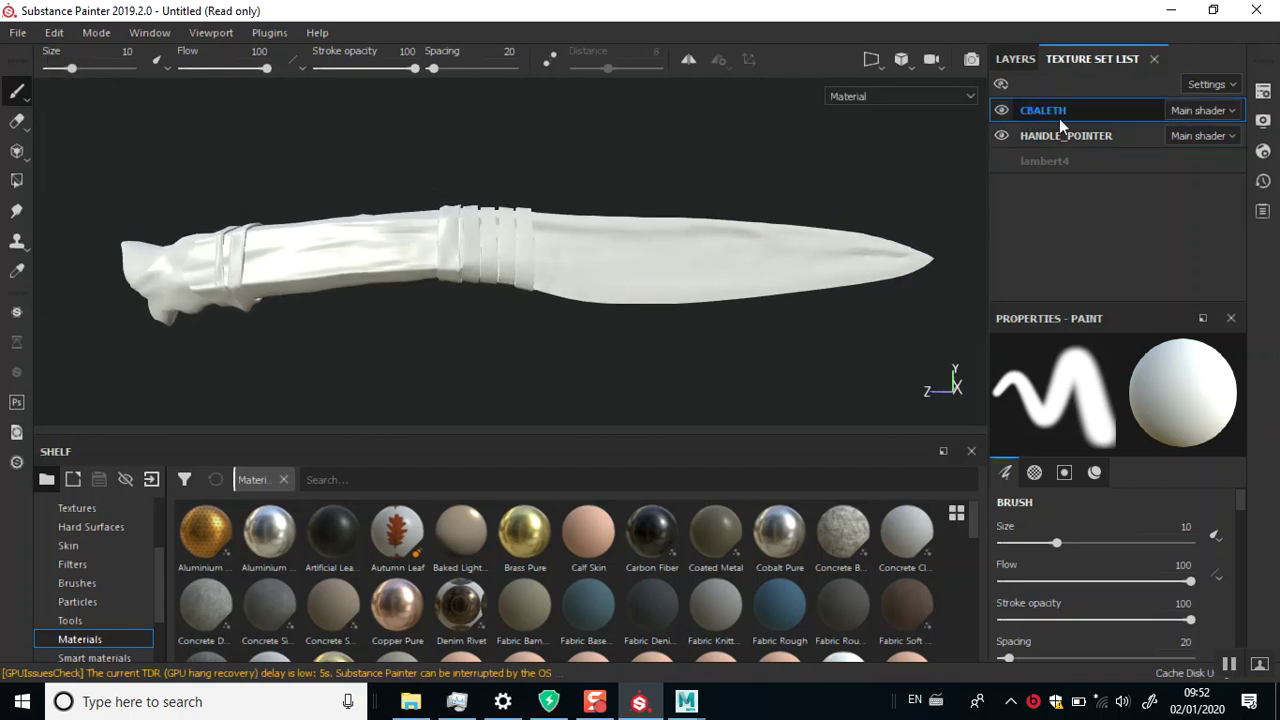
click(1265, 121)
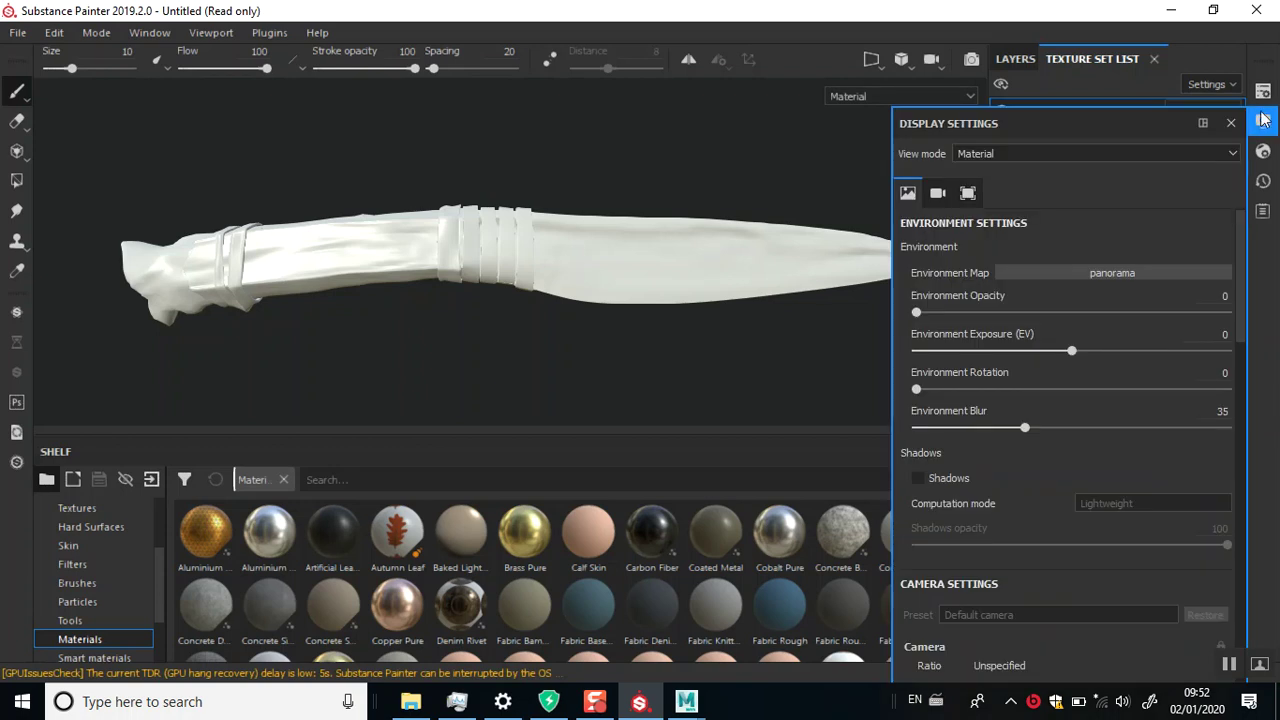
click(1263, 91)
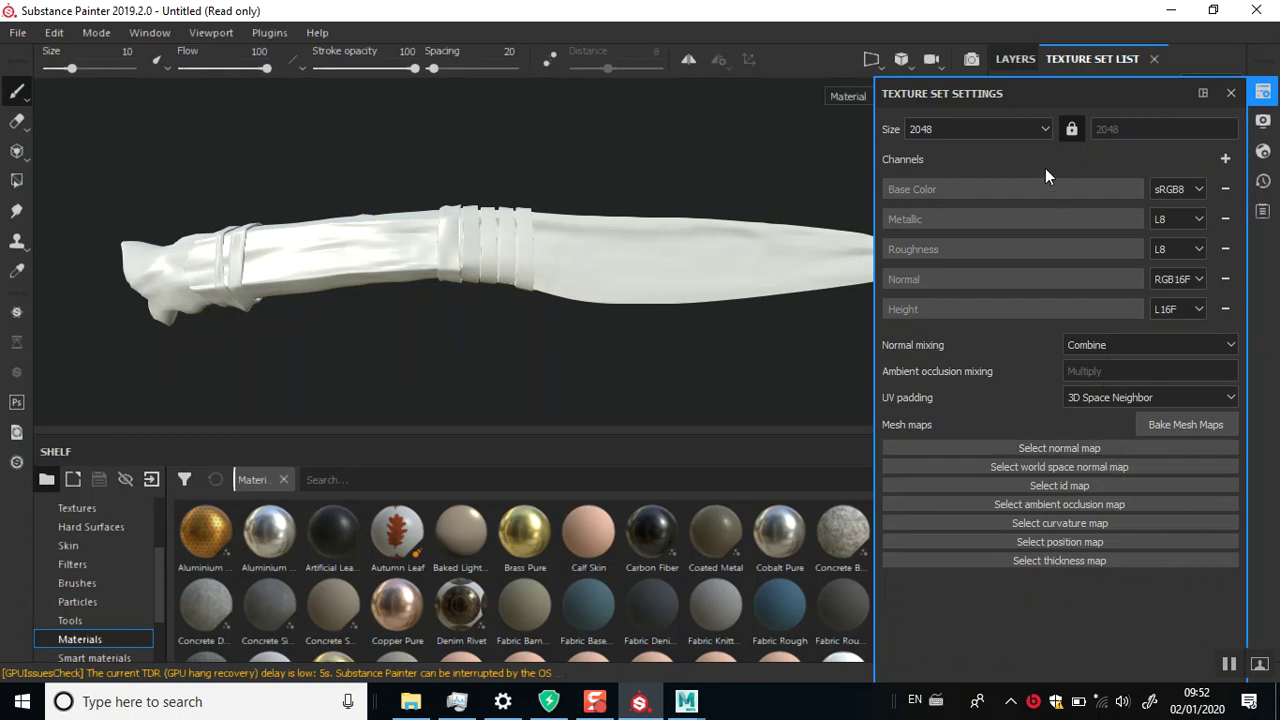
click(1070, 450)
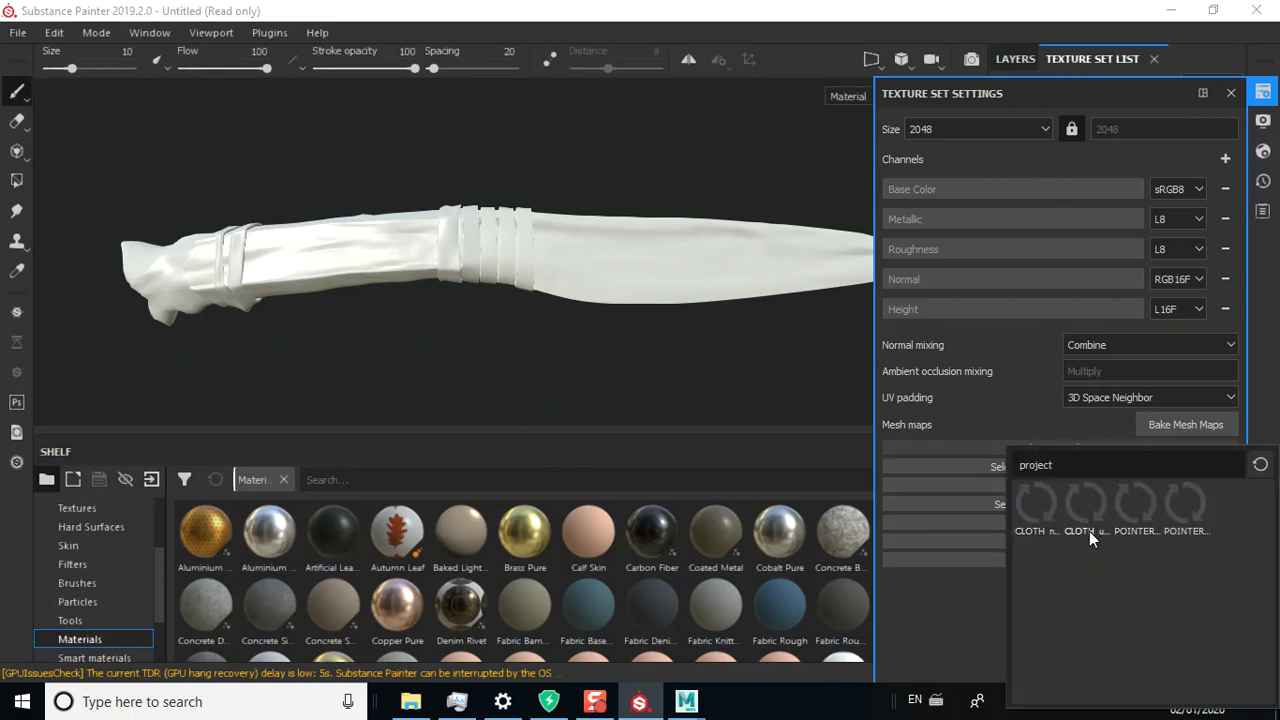
click(1035, 515)
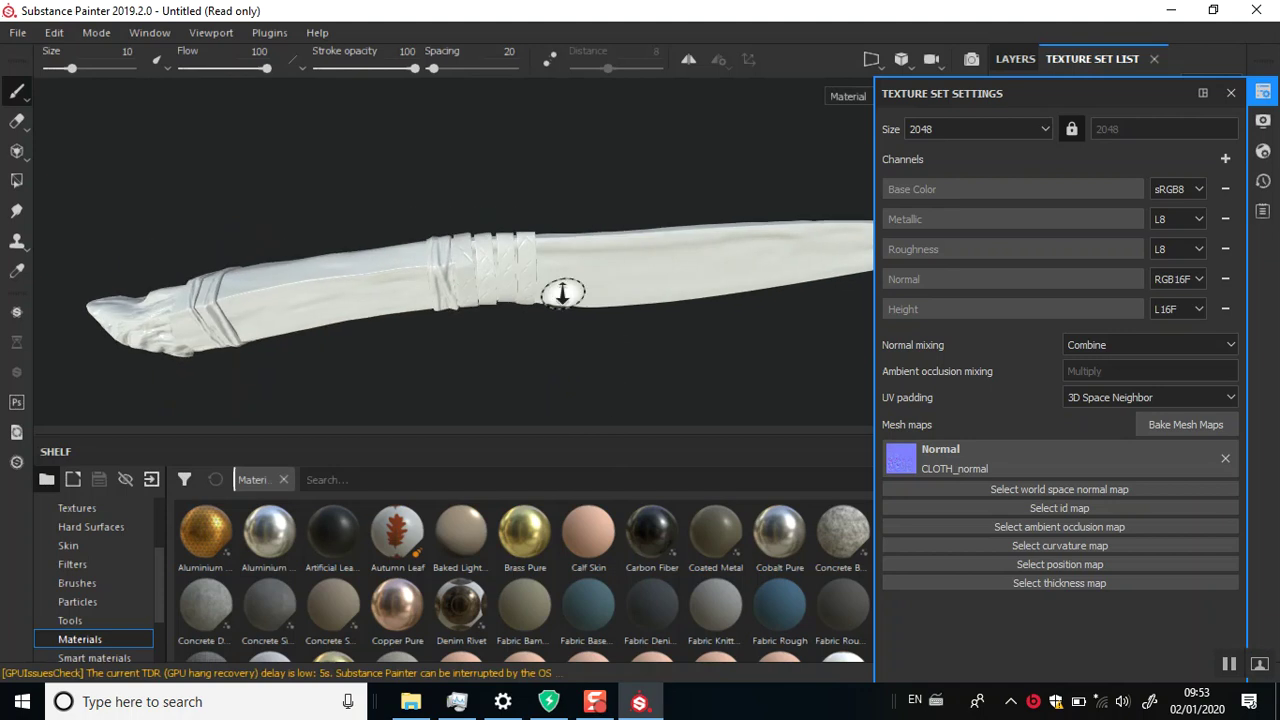
Set CLOTH_uvisland as the CBALETH ID map and return to the texture set list.
scroll(562, 292, up, 5)
mouse_move(519, 322)
middle_down()
mouse_move(497, 343)
mouse_move(723, 240)
middle_up()
scroll(555, 217, down, 3)
mouse_move(555, 217)
alt+mouse_down()
mouse_move(480, 303)
mouse_move(440, 306)
mouse_move(465, 420)
mouse_move(418, 340)
mouse_move(457, 286)
alt+mouse_up()
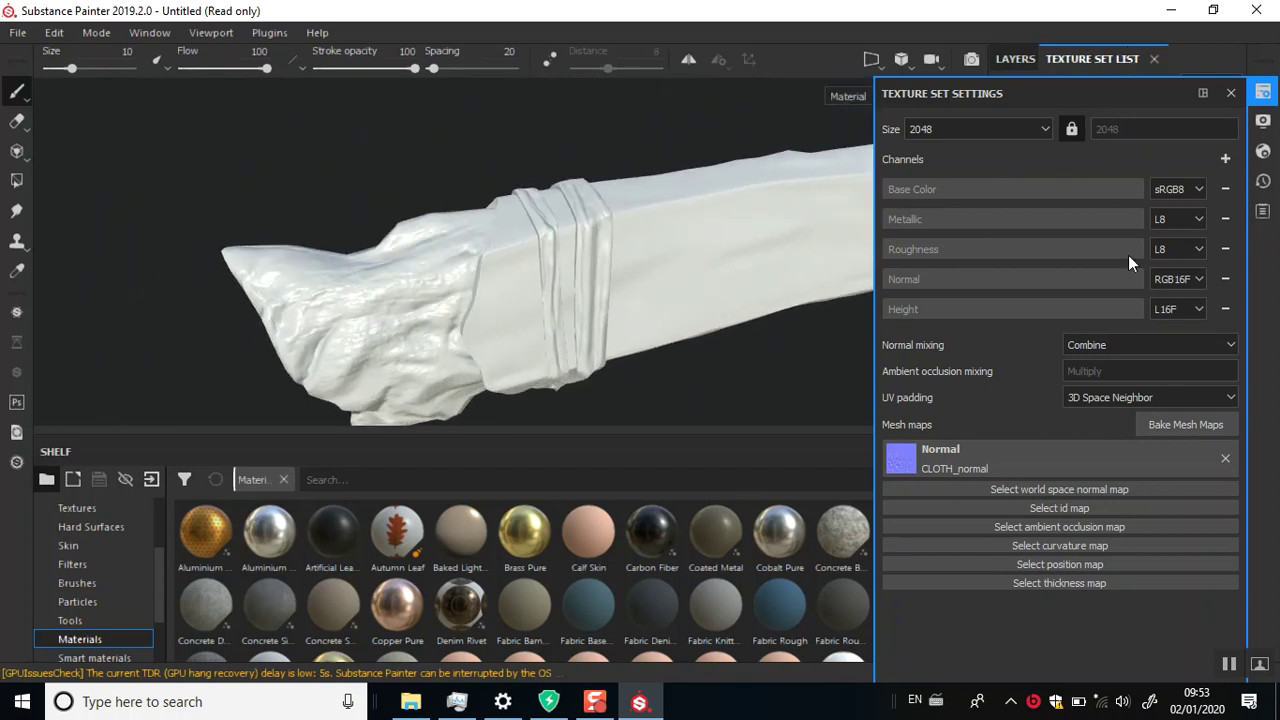
click(1036, 502)
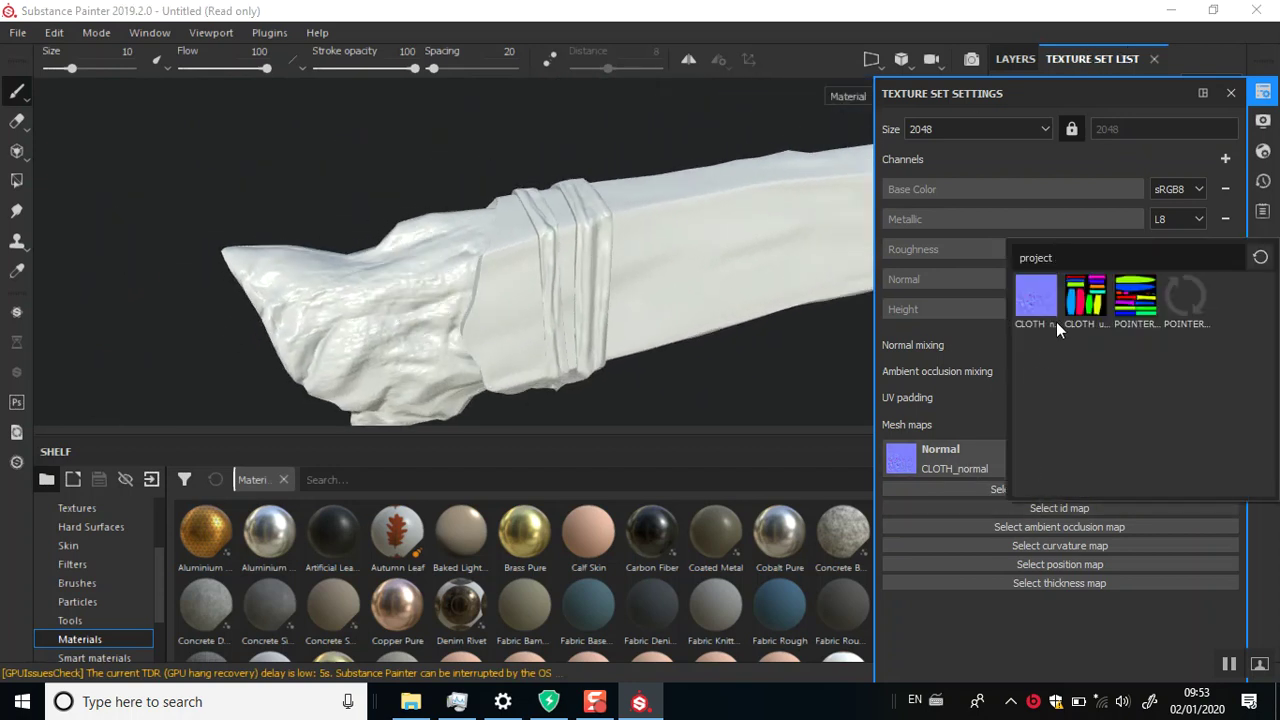
mouse_move(1085, 296)
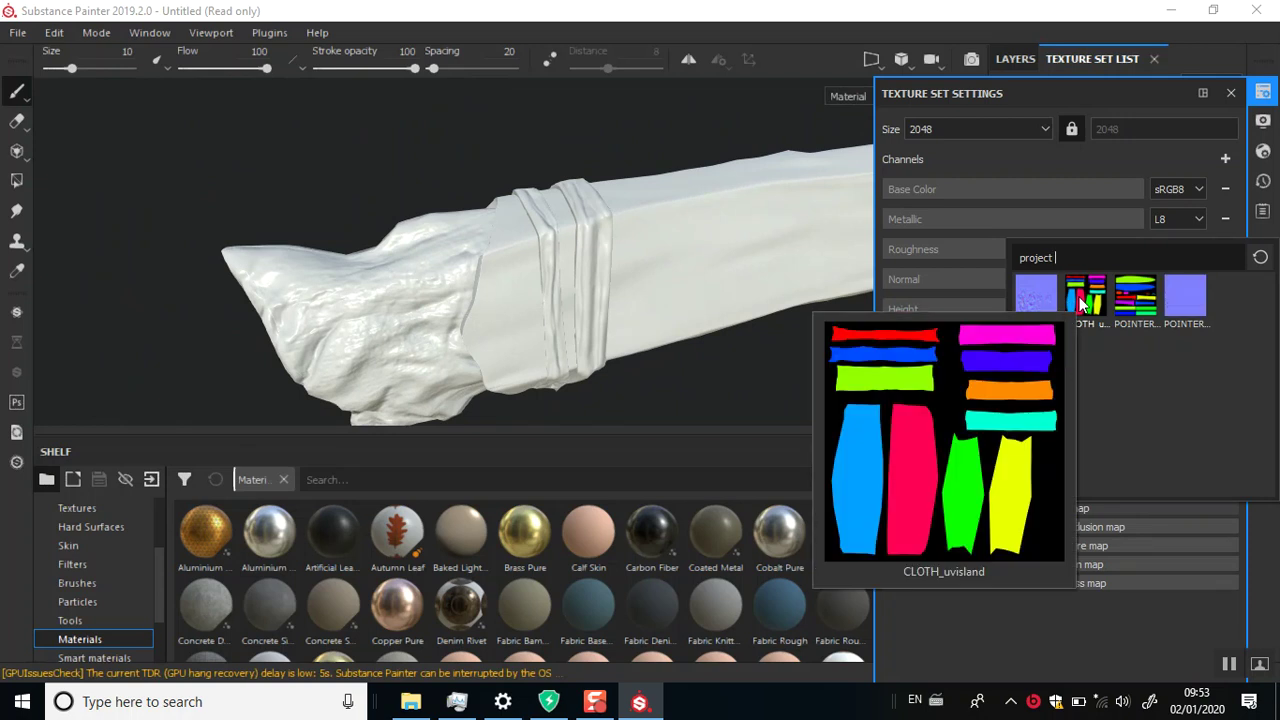
click(1082, 300)
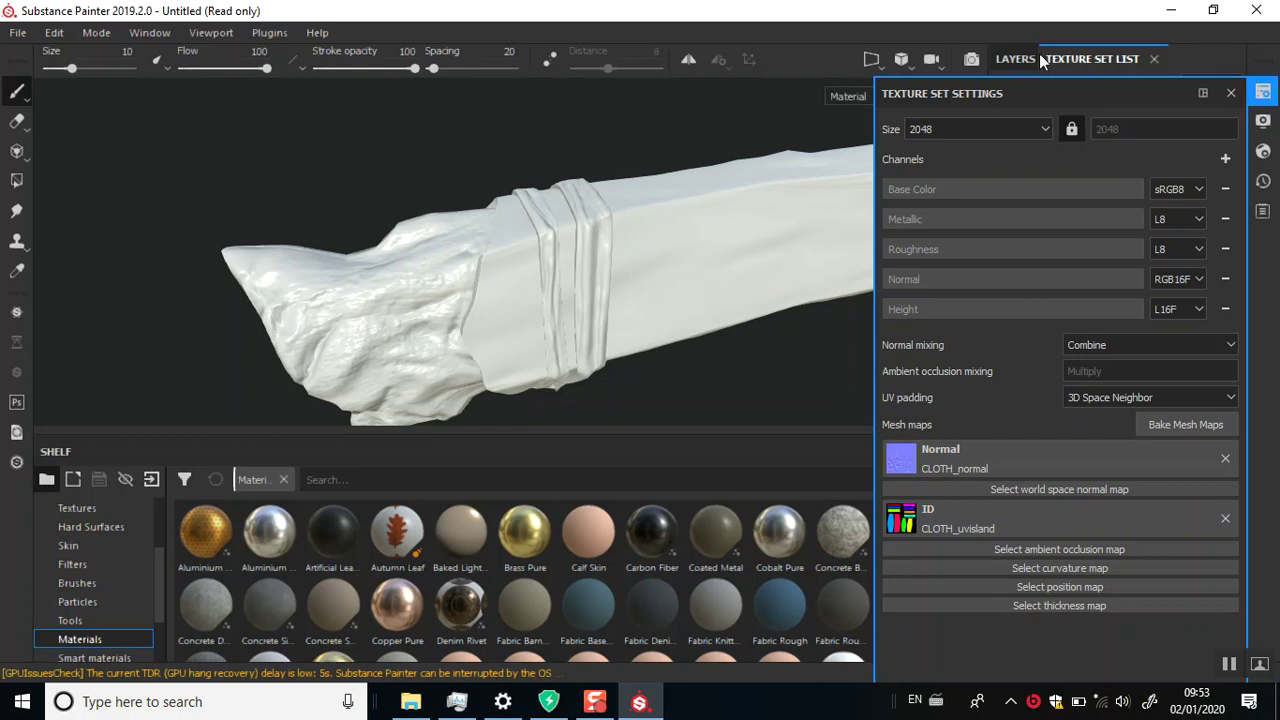
click(1235, 96)
Assign POINTERHANDEL_normals as the normal map of the HANDLE_POINTER texture set.
click(1072, 135)
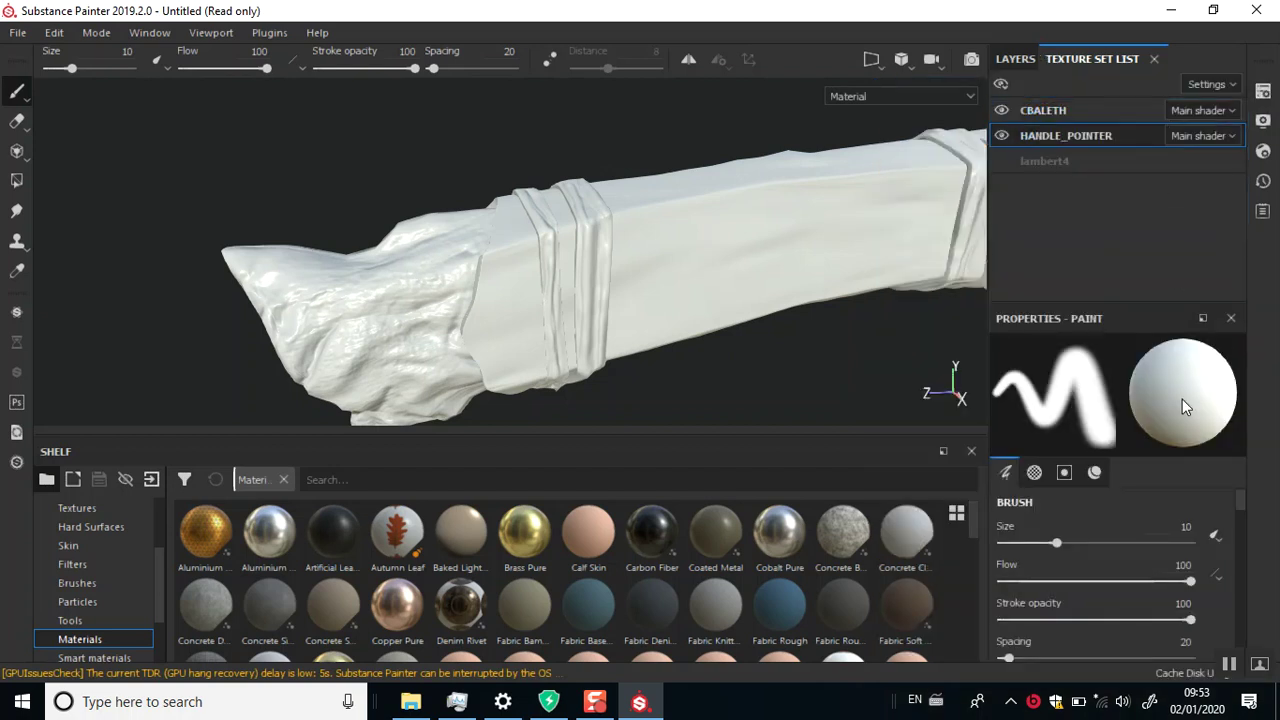
click(1262, 91)
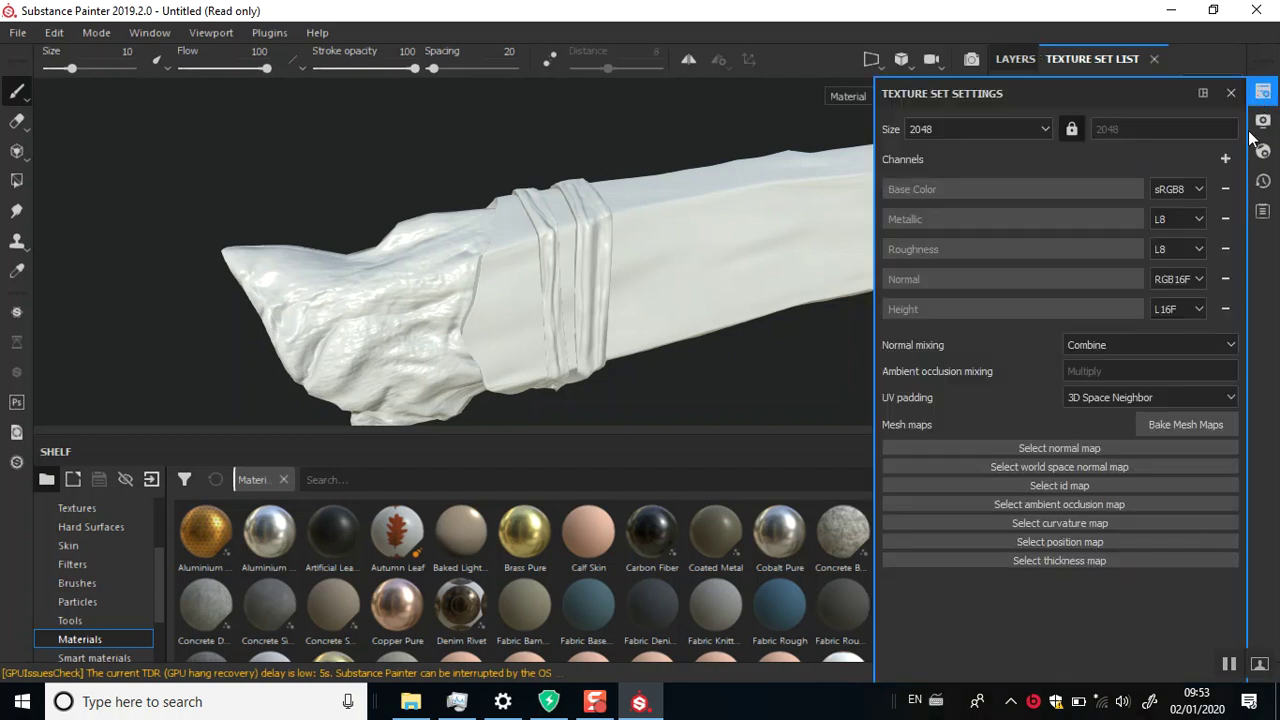
click(1053, 450)
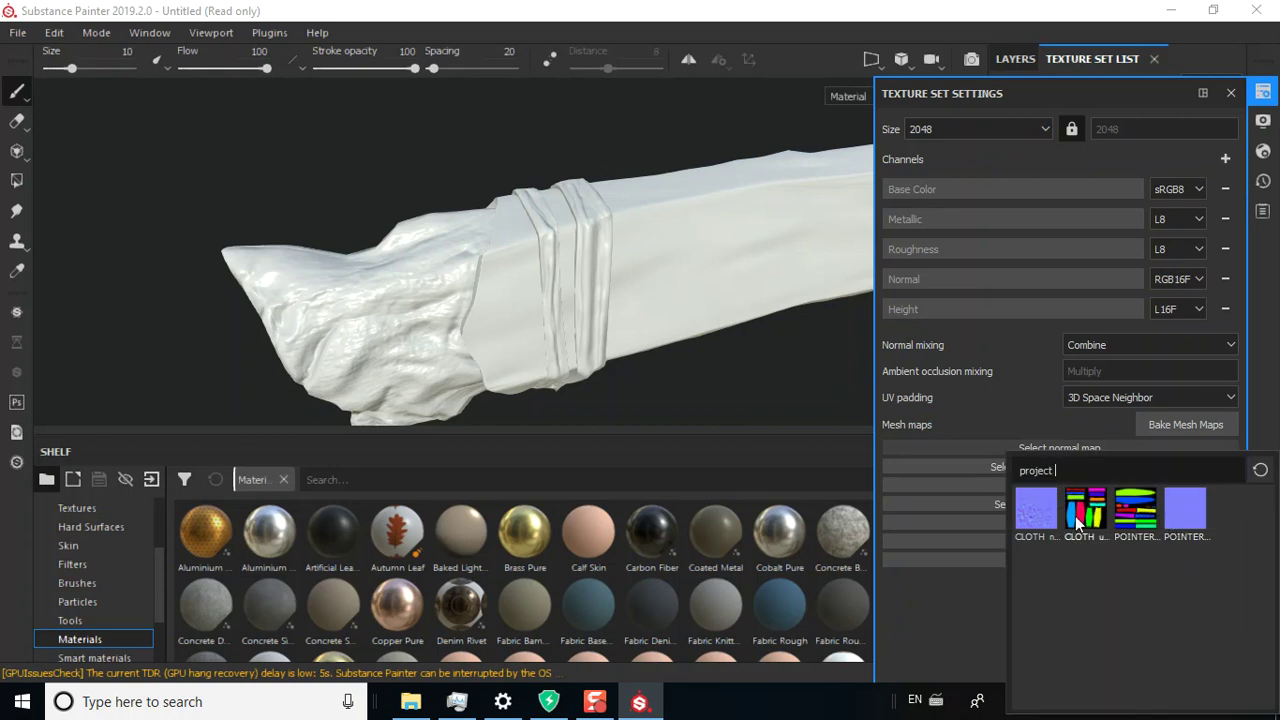
click(1186, 510)
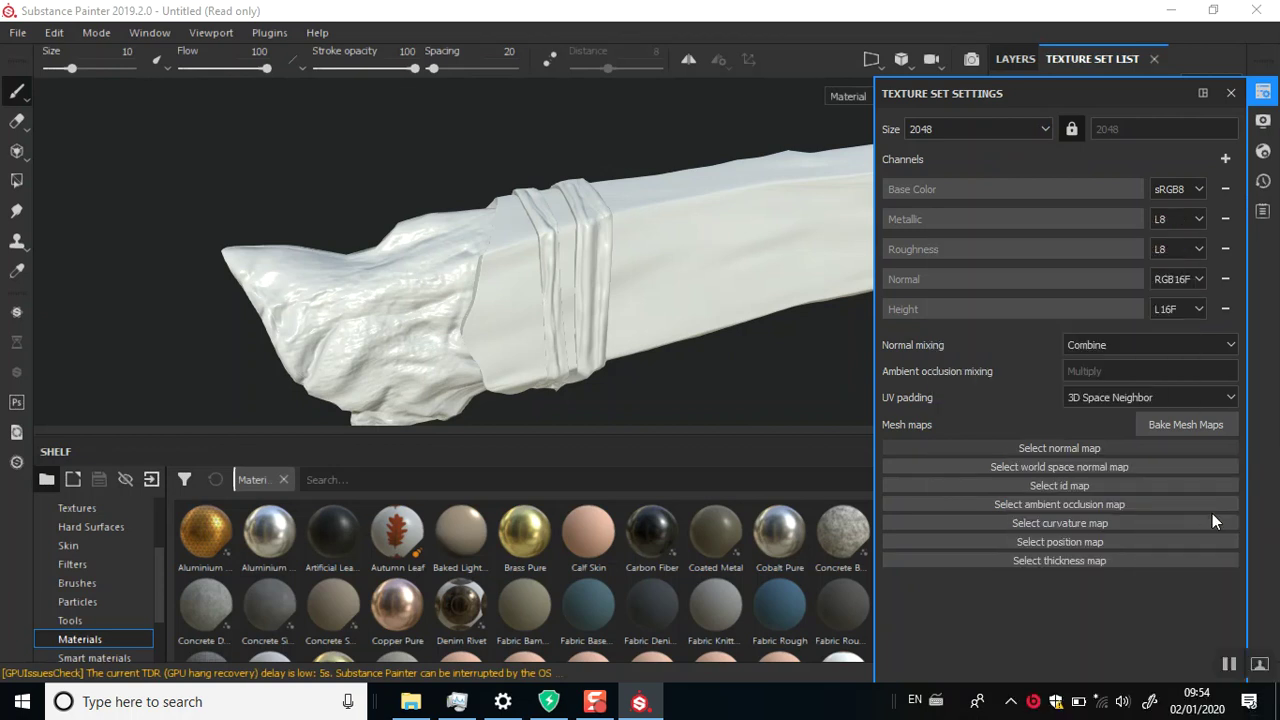
Orbit, zoom and rotate the lighting to inspect the wood detail on the handle grip.
middle_drag(728, 363, 640, 309)
mouse_move(640, 309)
alt+mouse_down()
mouse_move(536, 208)
mouse_move(551, 248)
alt+mouse_up()
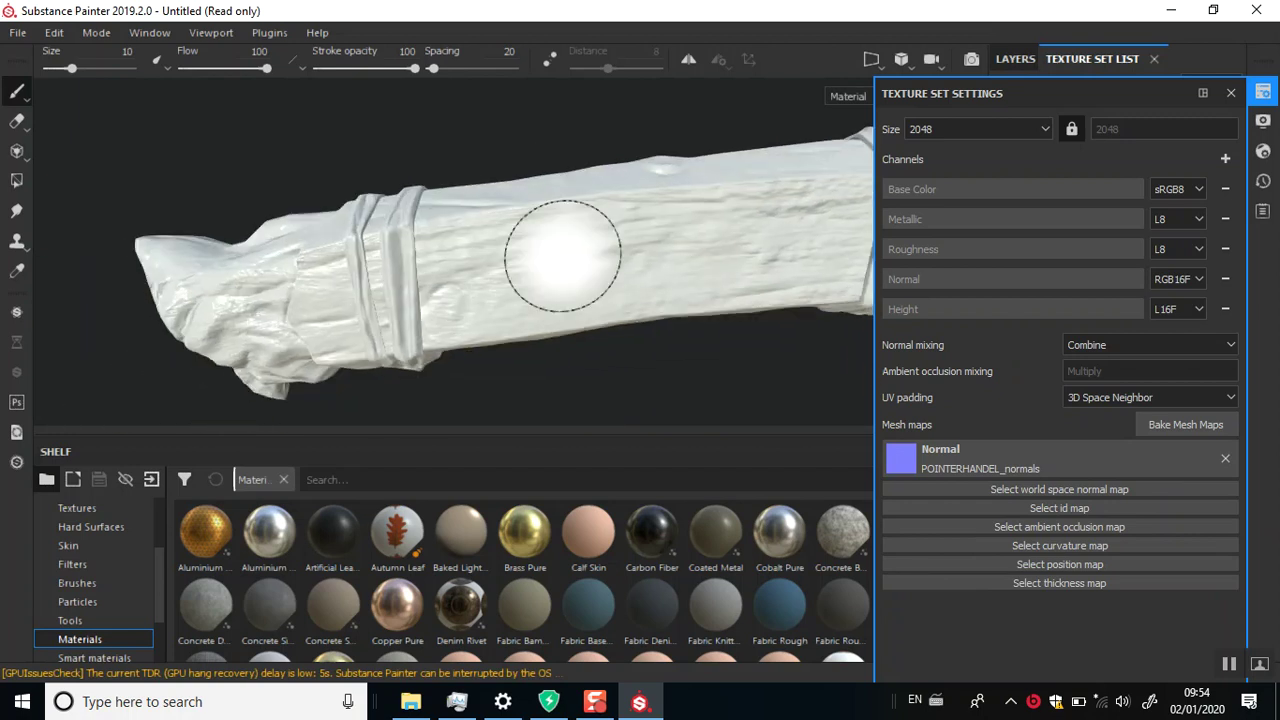
alt+middle_drag(551, 248, 603, 391)
alt+drag(603, 391, 584, 292)
mouse_move(584, 292)
shift+right_down()
mouse_move(611, 300)
mouse_move(545, 291)
shift+right_up()
mouse_move(654, 300)
alt+middle_down()
mouse_move(531, 340)
mouse_move(609, 286)
mouse_move(452, 327)
alt+middle_up()
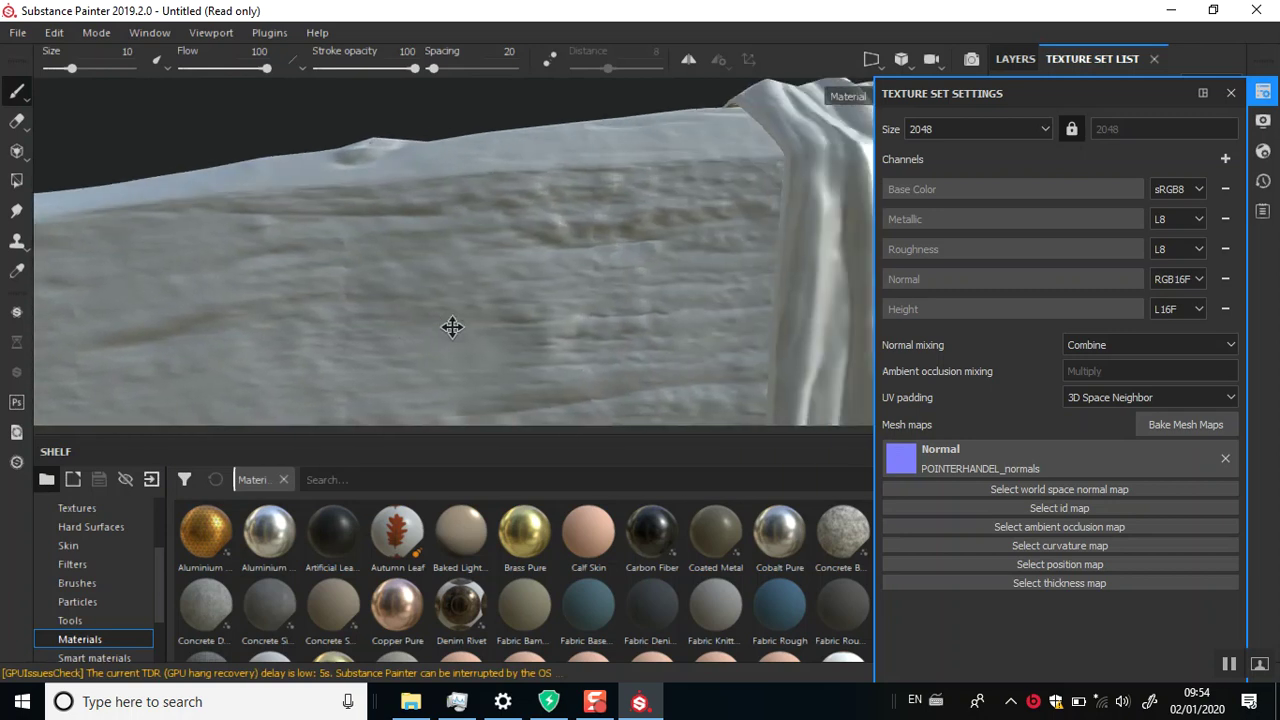
mouse_move(452, 327)
alt+mouse_down()
mouse_move(371, 280)
mouse_move(433, 196)
mouse_move(571, 320)
mouse_move(631, 271)
alt+mouse_up()
alt+middle_drag(631, 271, 550, 281)
mouse_move(550, 281)
alt+mouse_down()
mouse_move(657, 214)
mouse_move(437, 240)
mouse_move(486, 266)
mouse_move(408, 277)
mouse_move(403, 323)
alt+mouse_up()
mouse_move(403, 323)
alt+right_down()
mouse_move(443, 243)
mouse_move(457, 300)
alt+right_up()
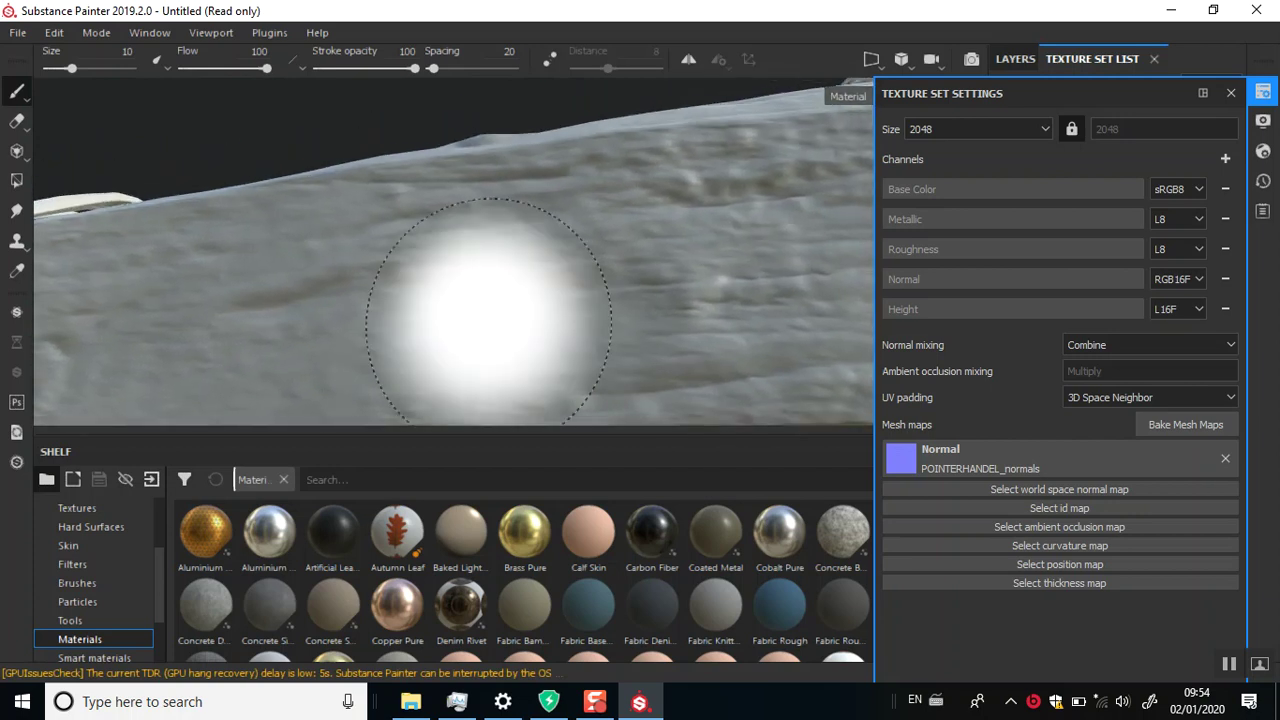
mouse_move(500, 297)
alt+mouse_down()
mouse_move(428, 271)
mouse_move(443, 194)
mouse_move(457, 300)
alt+mouse_up()
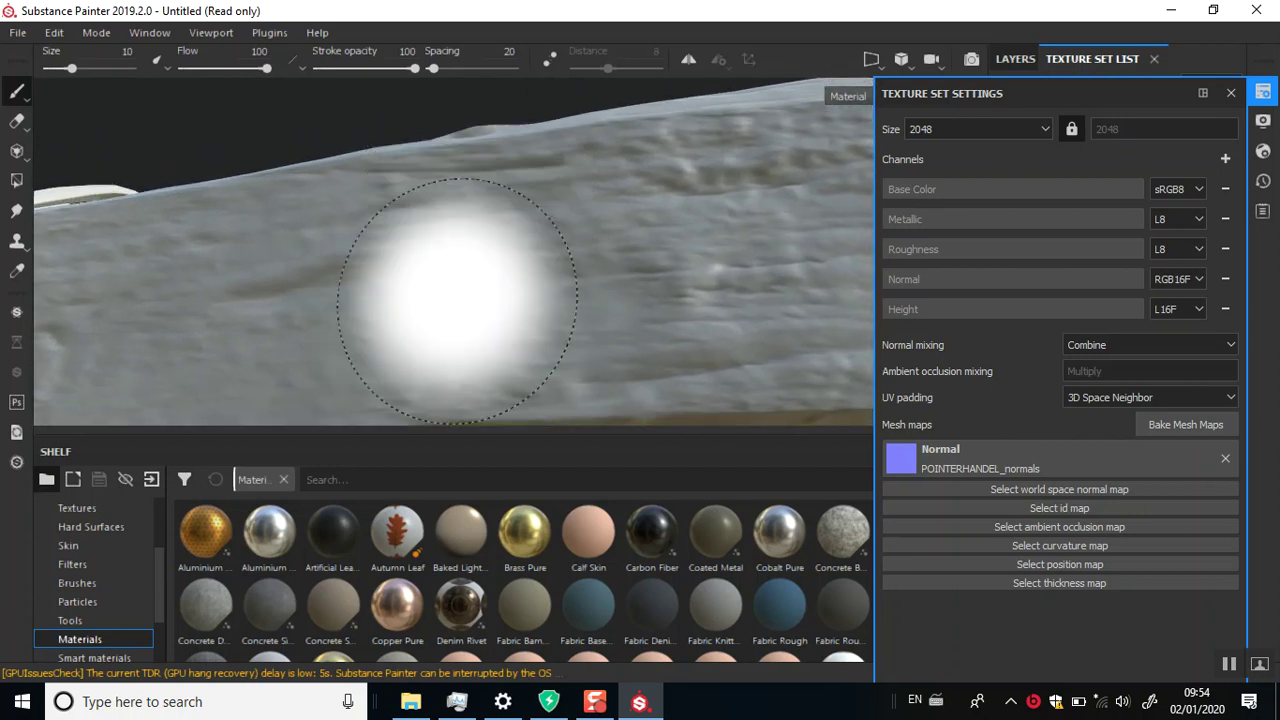
alt+right_drag(523, 303, 482, 270)
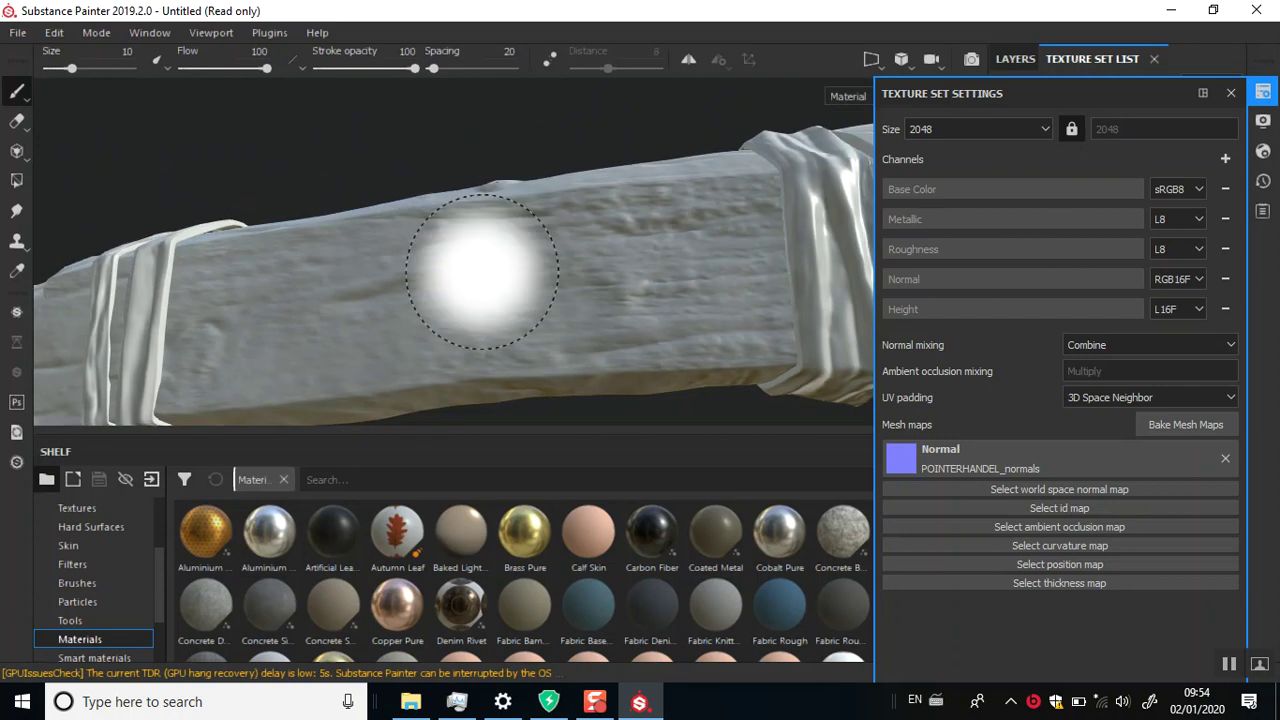
mouse_move(482, 270)
alt+mouse_down()
mouse_move(486, 309)
mouse_move(514, 214)
mouse_move(476, 393)
mouse_move(486, 286)
mouse_move(517, 343)
mouse_move(474, 277)
mouse_move(443, 371)
mouse_move(514, 371)
mouse_move(543, 345)
mouse_move(543, 357)
mouse_move(466, 294)
mouse_move(634, 329)
mouse_move(660, 320)
mouse_move(529, 366)
mouse_move(566, 351)
mouse_move(557, 360)
mouse_move(446, 292)
alt+mouse_up()
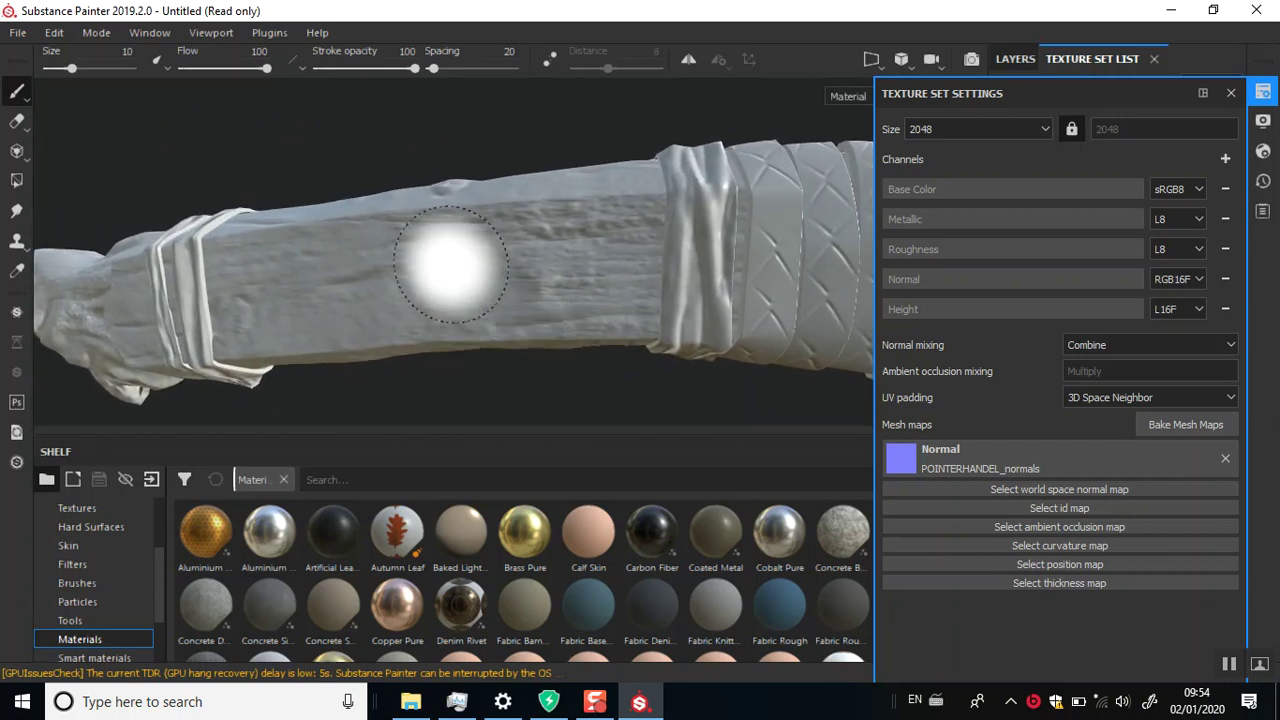
mouse_move(600, 314)
alt+middle_down()
mouse_move(543, 317)
mouse_move(663, 318)
alt+middle_up()
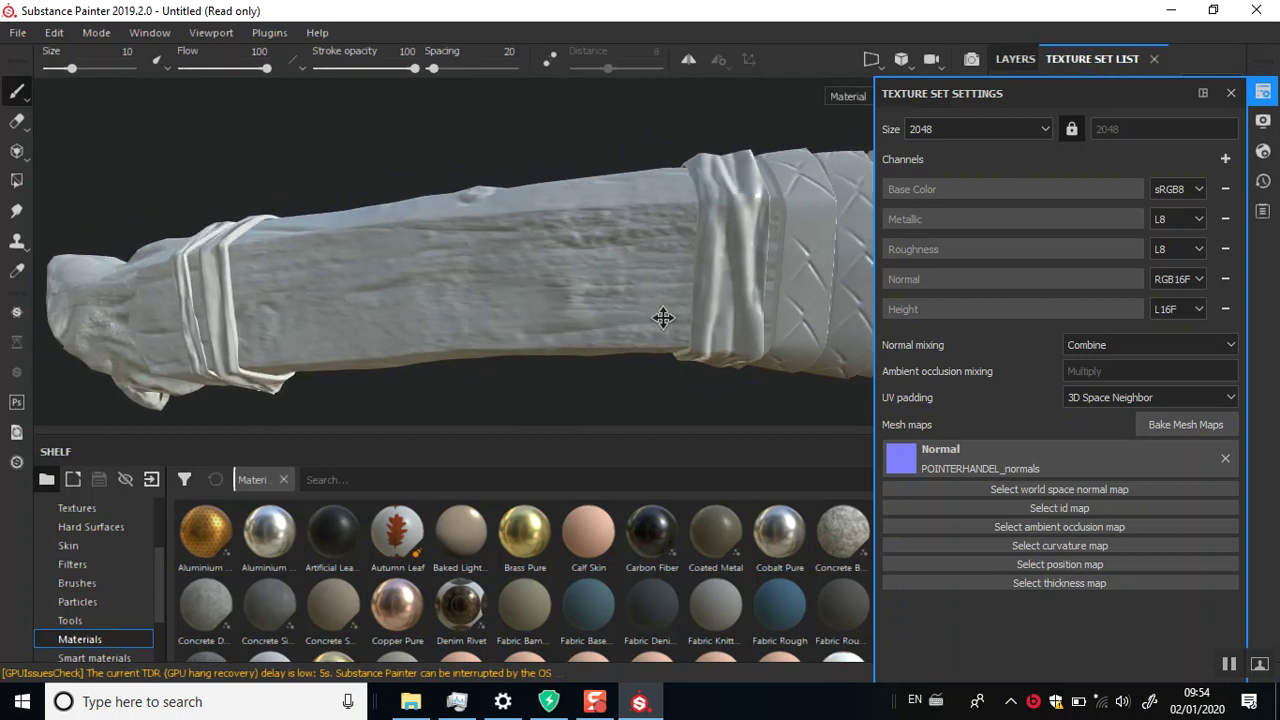
mouse_move(515, 313)
alt+mouse_down()
mouse_move(429, 354)
mouse_move(486, 337)
mouse_move(434, 337)
alt+mouse_up()
alt+middle_drag(434, 337, 543, 338)
mouse_move(543, 338)
alt+mouse_down()
mouse_move(563, 297)
mouse_move(580, 297)
mouse_move(580, 251)
mouse_move(545, 345)
mouse_move(514, 200)
mouse_move(491, 346)
mouse_move(580, 340)
mouse_move(331, 374)
mouse_move(449, 337)
mouse_move(586, 349)
alt+mouse_up()
click(1009, 509)
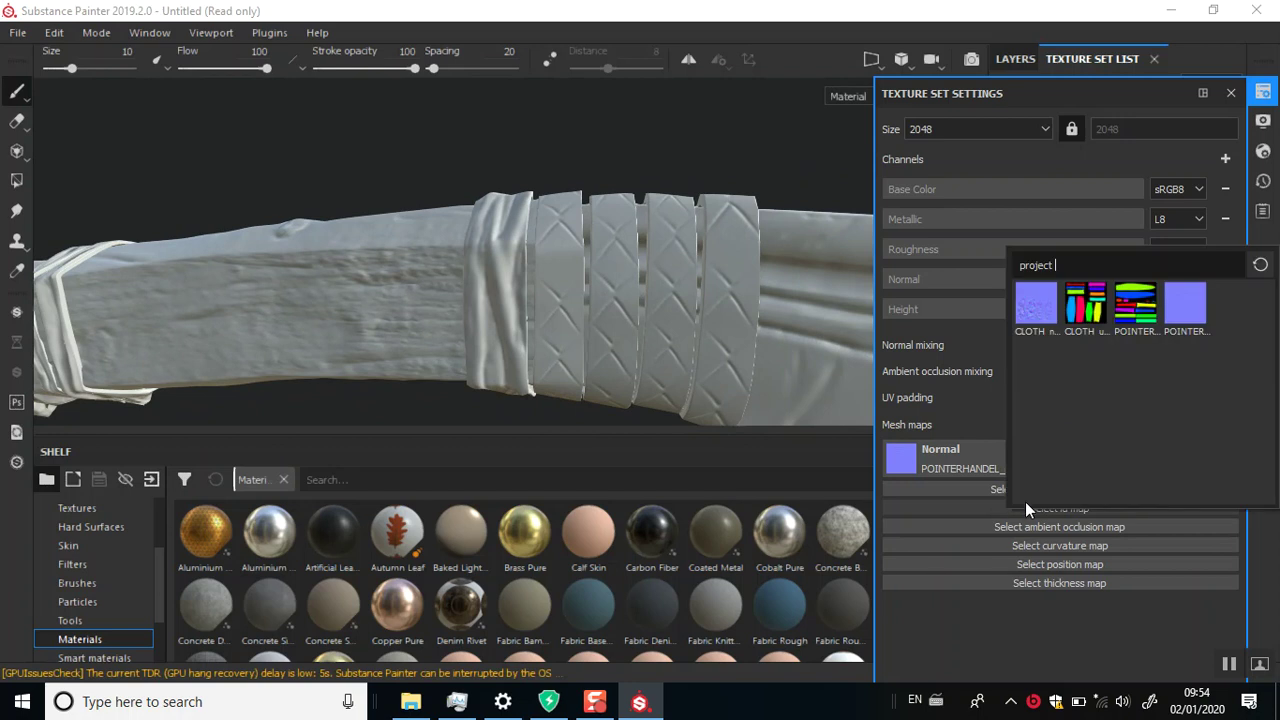
Use POINTERHANDEL_ID as the ID map and bake the remaining maps at 2048, excluding ID and Normal.
click(1127, 325)
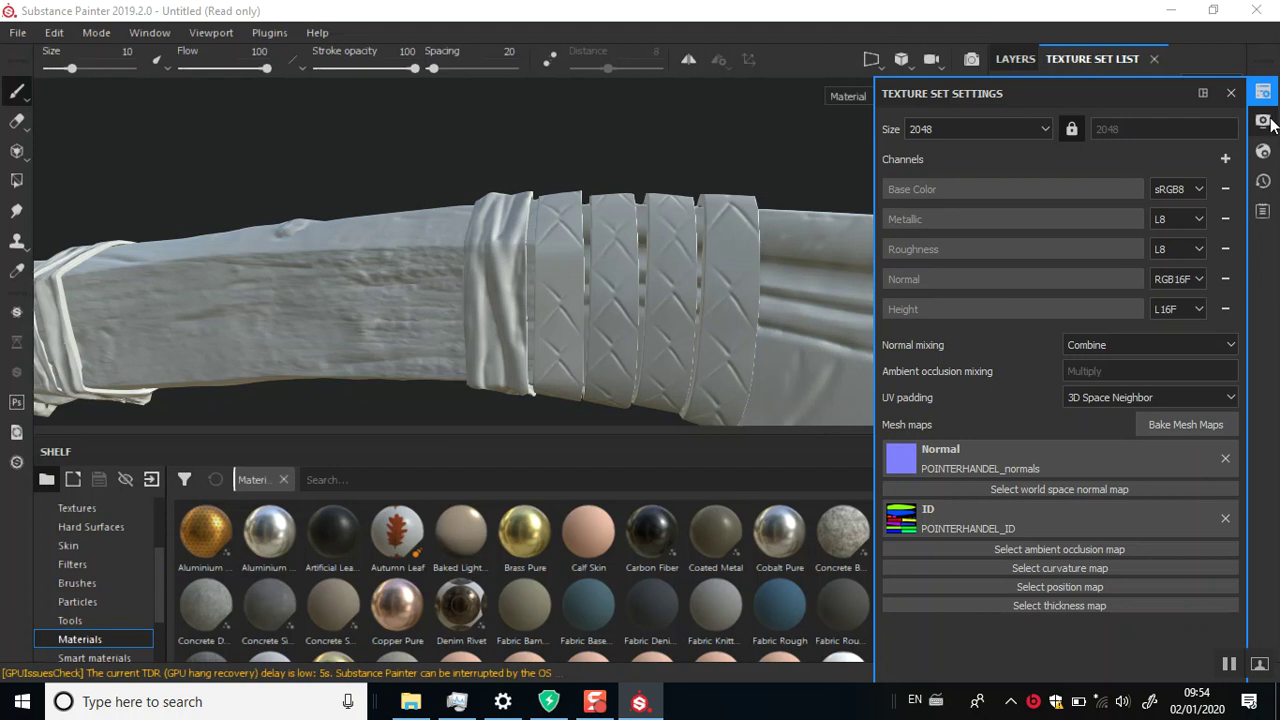
click(1186, 424)
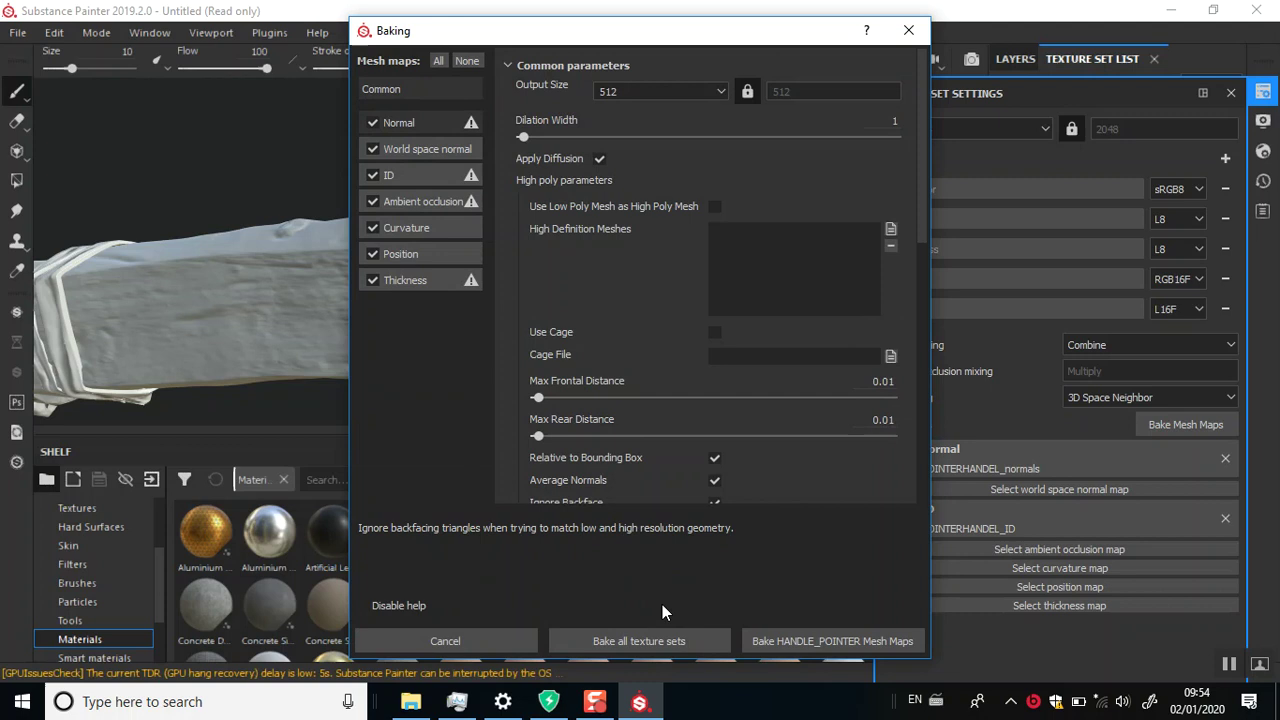
click(371, 176)
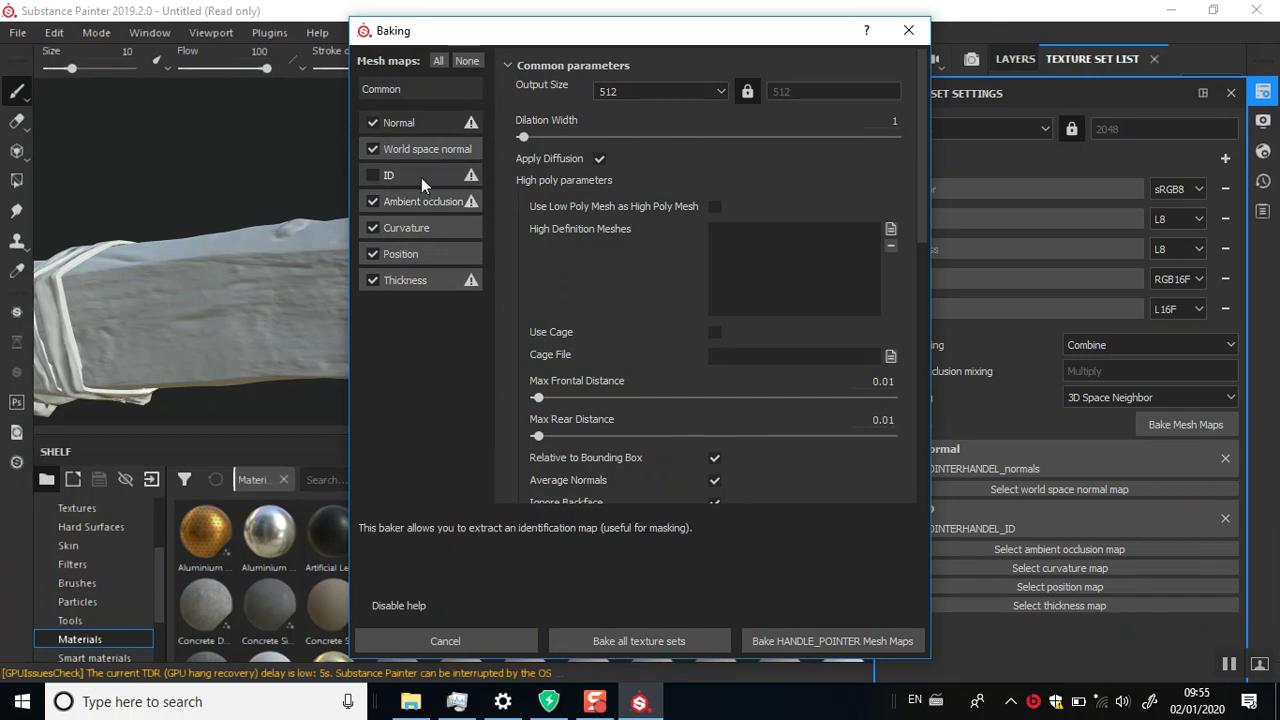
click(373, 122)
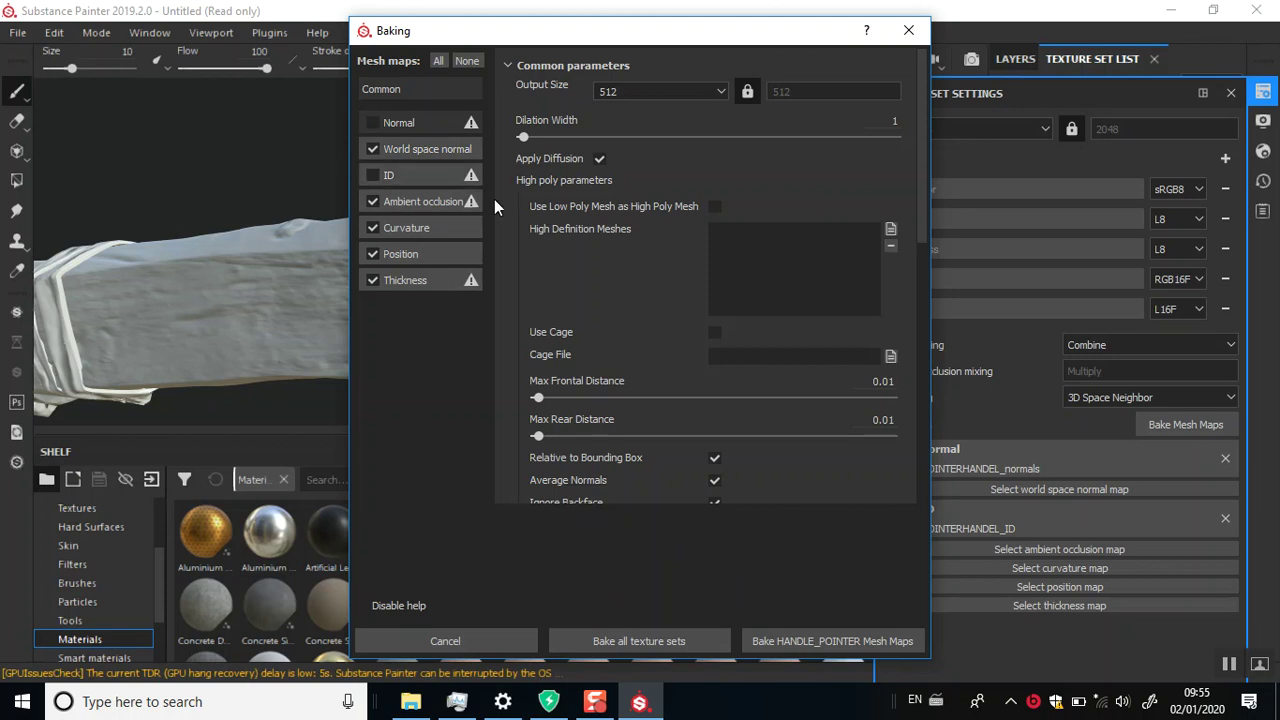
click(648, 89)
click(620, 180)
click(664, 638)
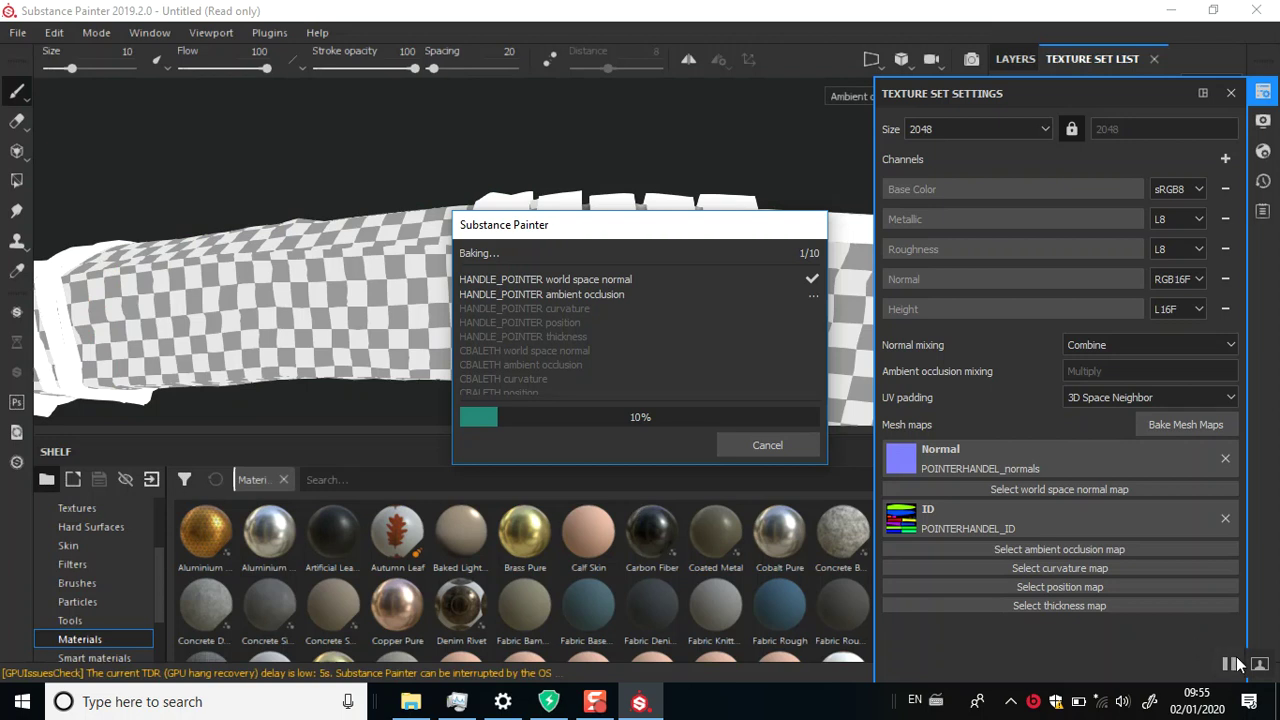
click(765, 447)
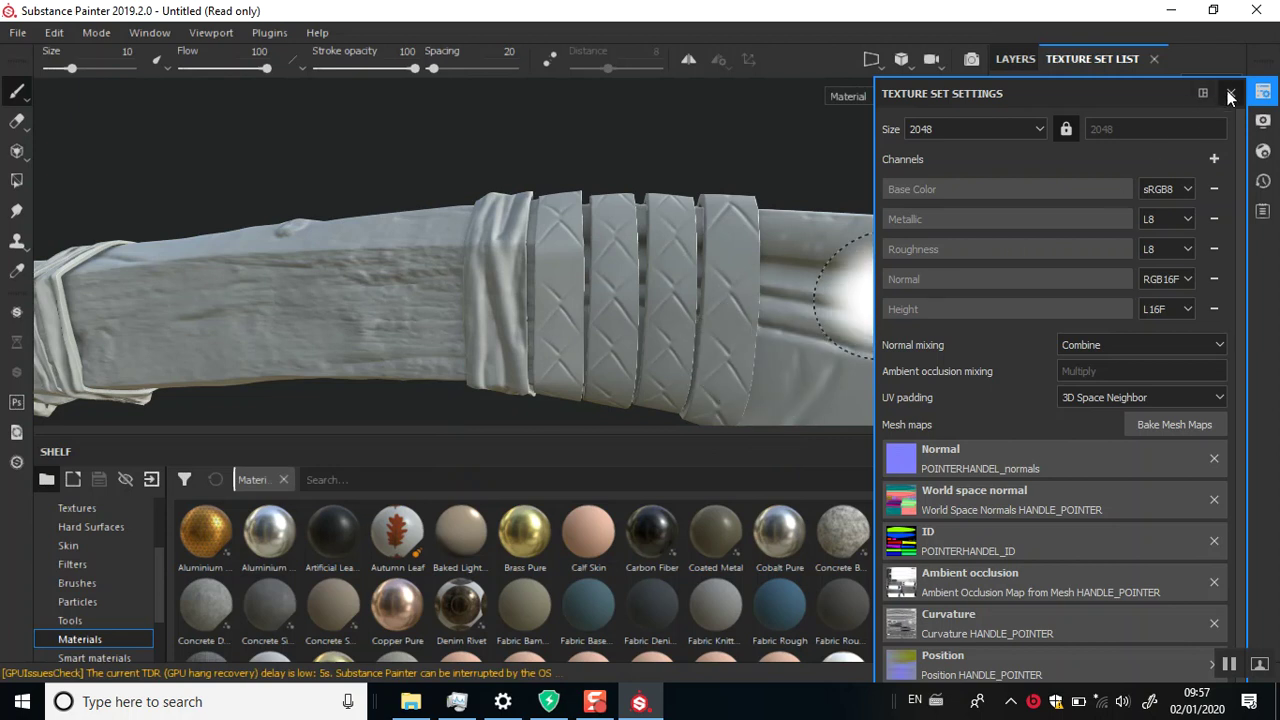
Close Texture Set Settings and orbit and relight the view to inspect the baked handle.
click(1230, 96)
alt+right_drag(780, 277, 466, 306)
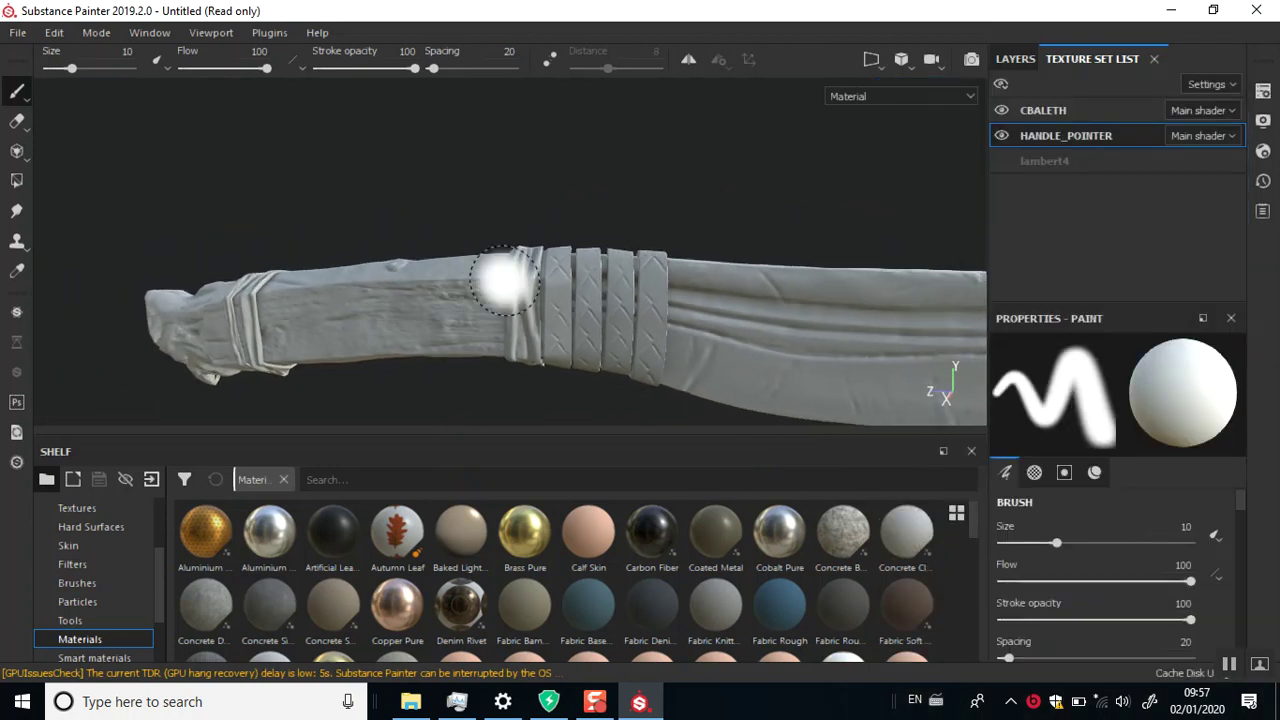
mouse_move(505, 282)
alt+mouse_down()
mouse_move(586, 360)
mouse_move(631, 274)
mouse_move(706, 200)
mouse_move(593, 254)
mouse_move(700, 266)
mouse_move(563, 349)
mouse_move(551, 271)
mouse_move(590, 255)
mouse_move(551, 317)
mouse_move(729, 271)
mouse_move(845, 211)
mouse_move(620, 320)
mouse_move(560, 266)
mouse_move(605, 292)
mouse_move(620, 323)
mouse_move(366, 346)
mouse_move(557, 317)
mouse_move(560, 286)
mouse_move(529, 257)
mouse_move(640, 357)
mouse_move(585, 215)
alt+mouse_up()
mouse_move(583, 316)
alt+mouse_down()
mouse_move(809, 380)
mouse_move(600, 329)
mouse_move(831, 277)
mouse_move(813, 303)
alt+mouse_up()
mouse_move(813, 303)
shift+right_down()
mouse_move(766, 363)
mouse_move(609, 363)
mouse_move(681, 388)
shift+right_up()
mouse_move(757, 349)
alt+mouse_down()
mouse_move(329, 380)
mouse_move(774, 363)
mouse_move(747, 348)
mouse_move(851, 314)
mouse_move(523, 303)
alt+mouse_up()
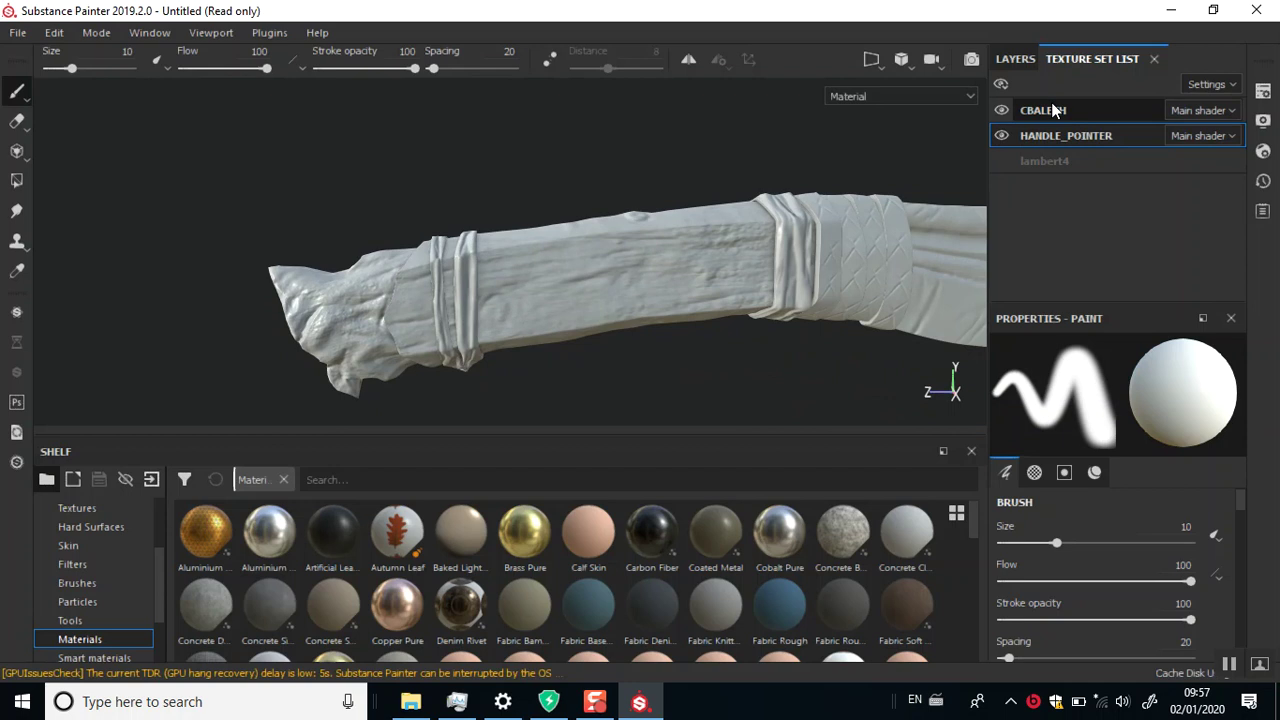
click(1042, 108)
Search smart materials for 'woo' and drop Wood Chest Stylized onto the handle's grip ID color.
click(1016, 60)
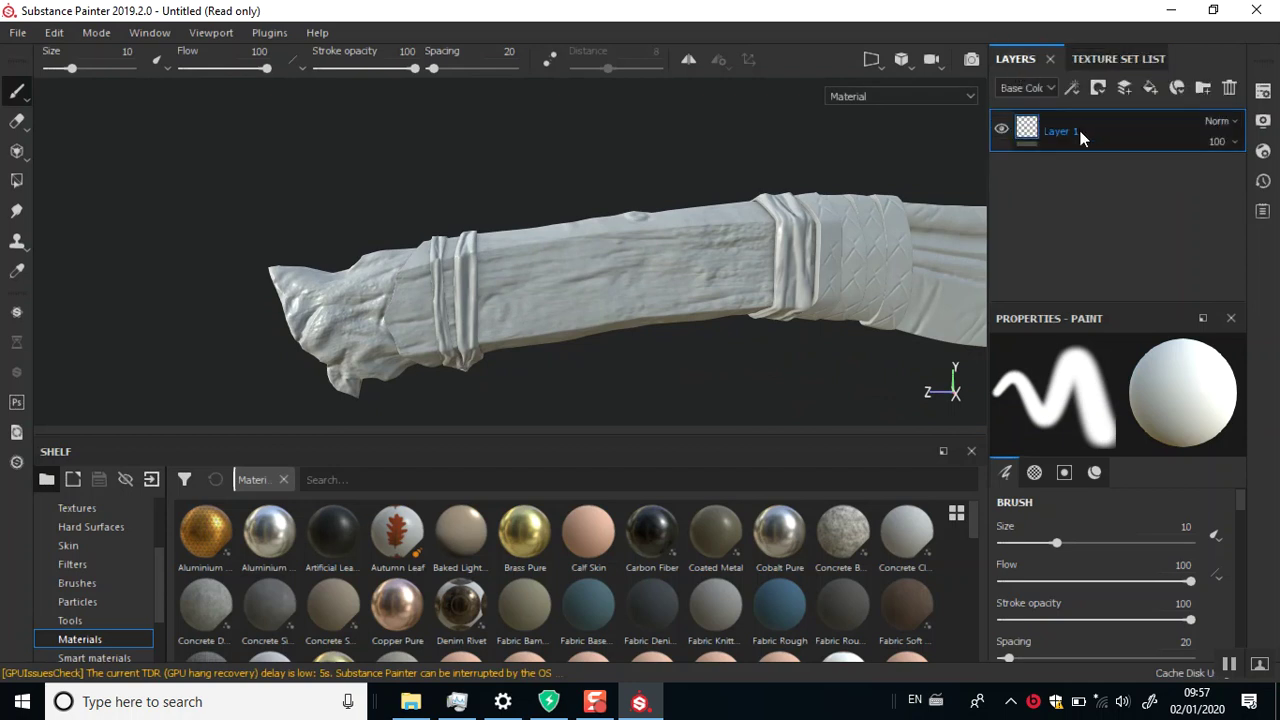
mouse_move(600, 300)
alt+mouse_down()
mouse_move(593, 273)
mouse_move(580, 329)
alt+mouse_up()
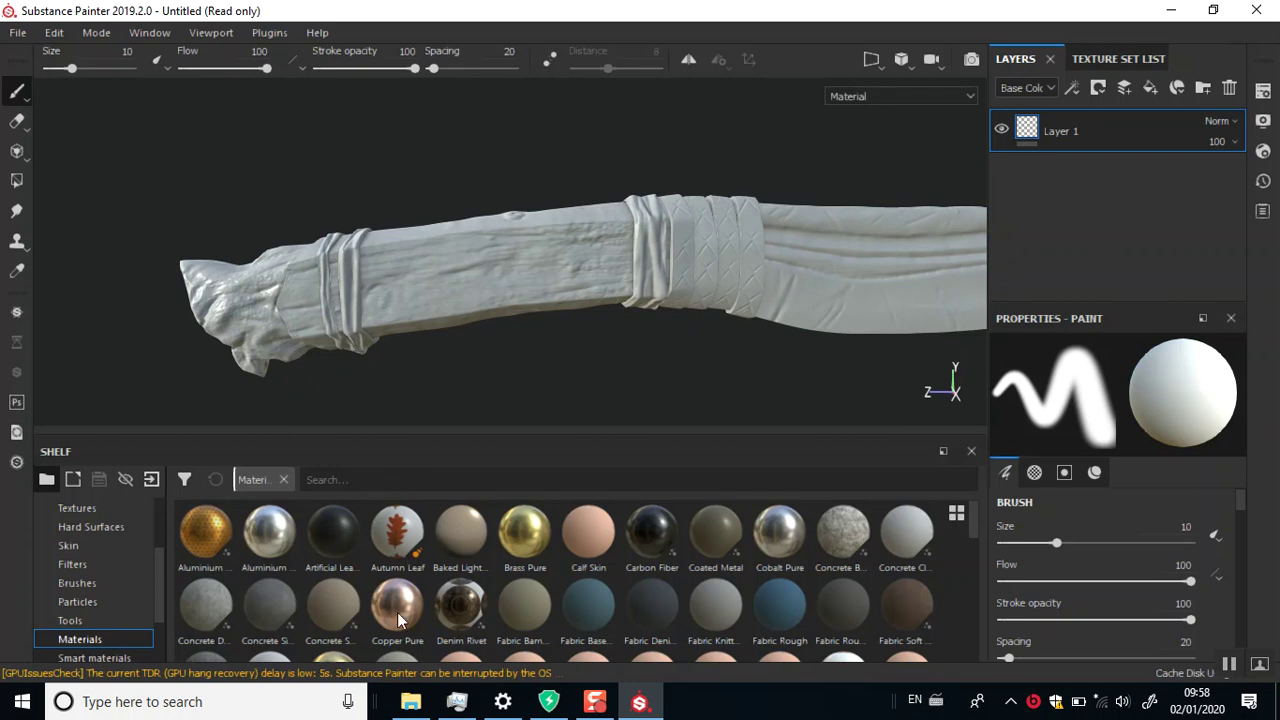
alt+drag(576, 376, 663, 319)
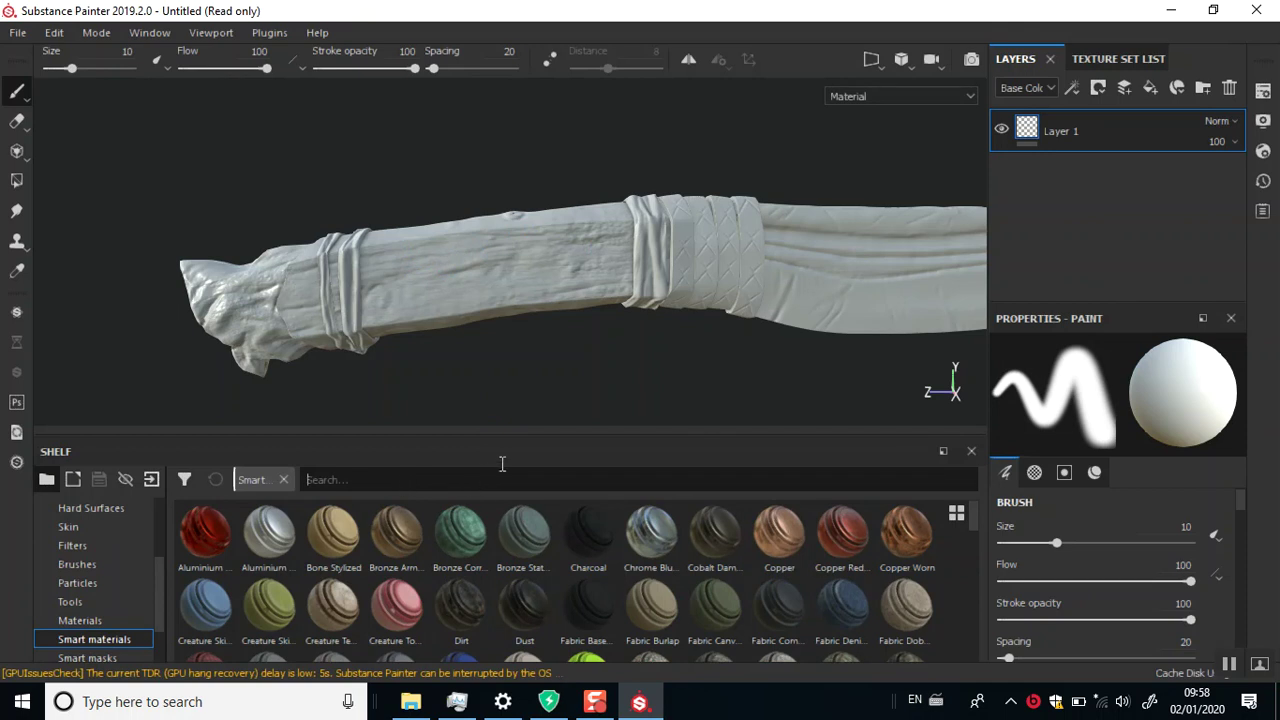
text(woo)
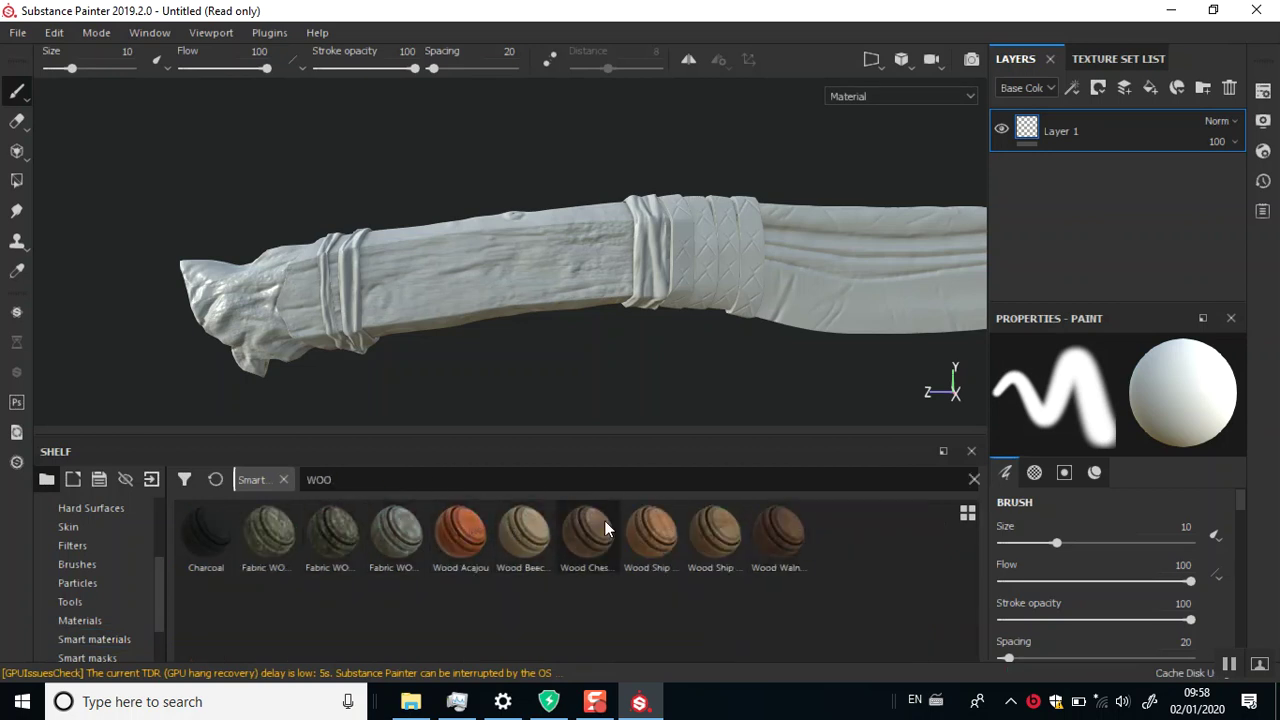
mouse_move(588, 533)
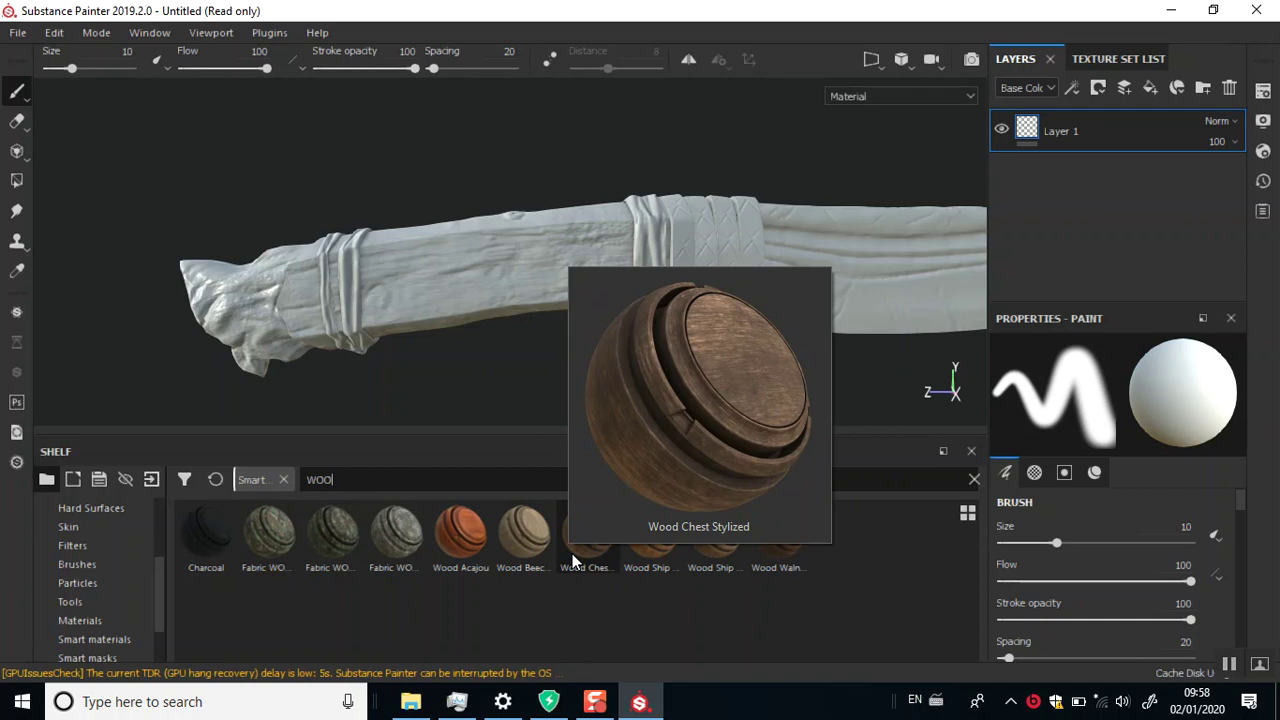
mouse_move(575, 563)
mouse_down()
mouse_move(445, 309)
mouse_move(501, 373)
mouse_move(460, 301)
mouse_move(474, 272)
mouse_up()
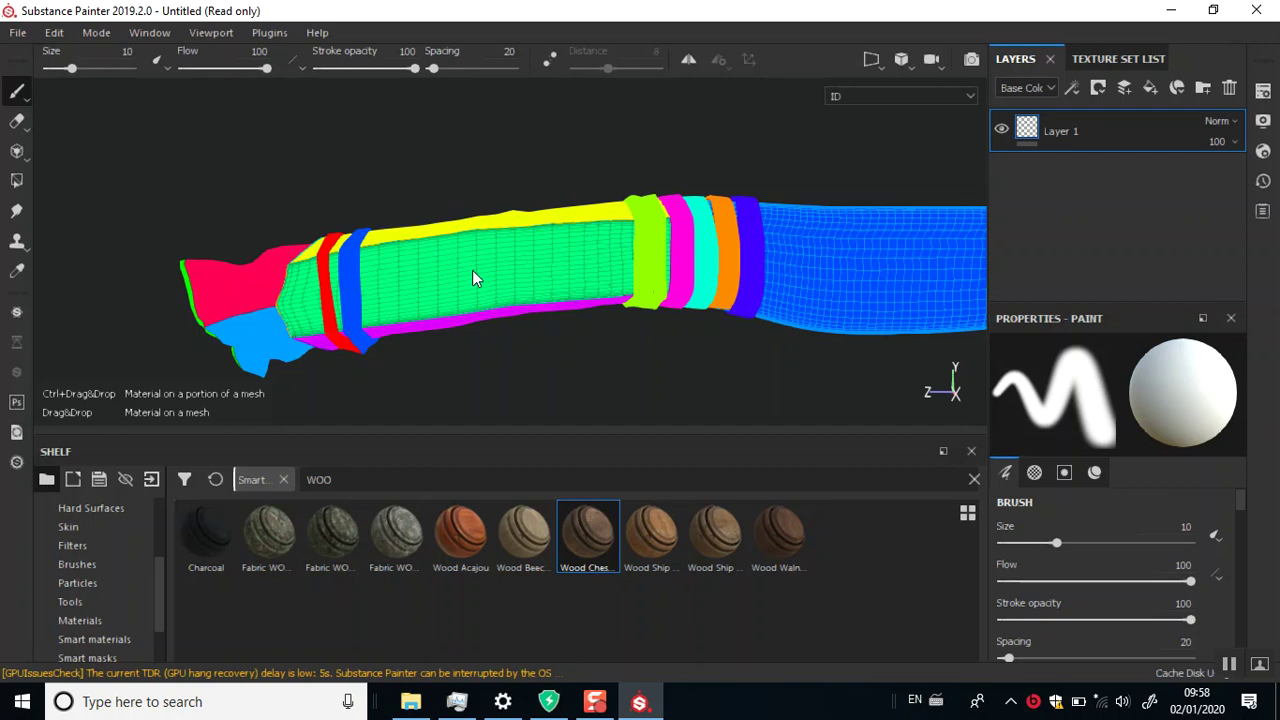
mouse_move(590, 362)
alt+mouse_down()
mouse_move(586, 406)
mouse_move(606, 309)
mouse_move(558, 290)
mouse_move(523, 309)
alt+mouse_up()
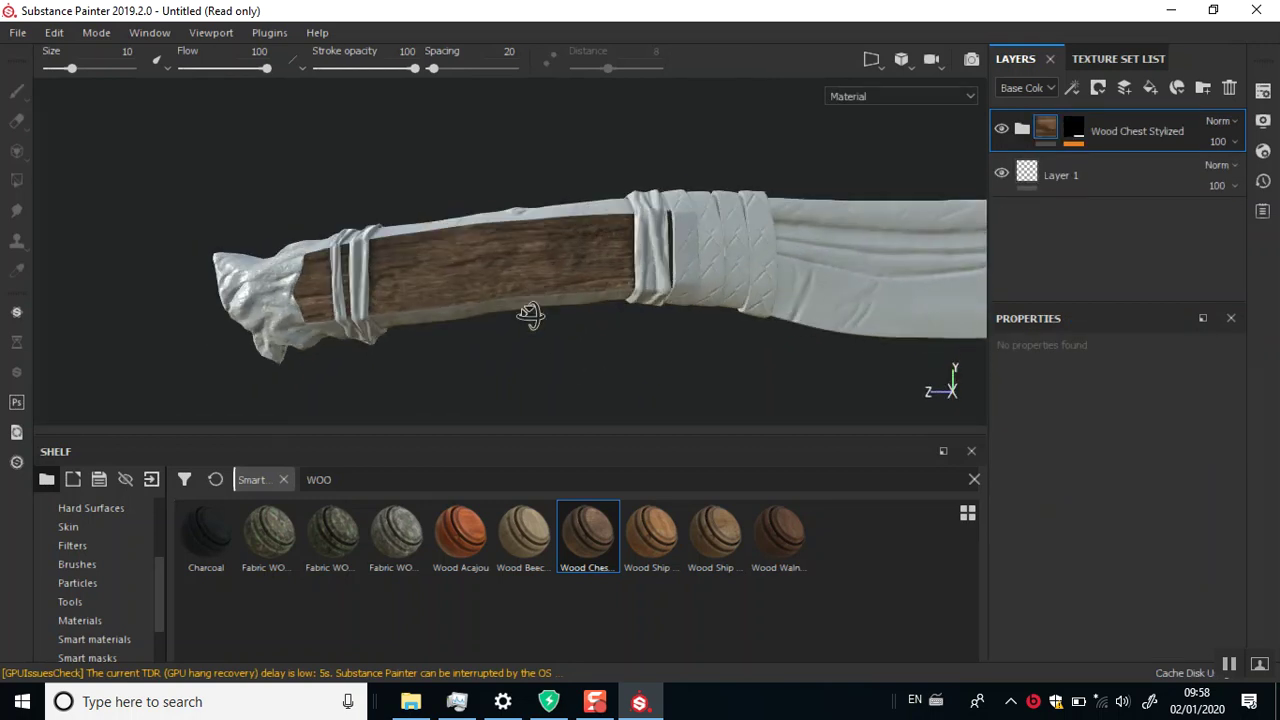
Remove the Color selection mask effect and polygon-fill only the grip section with wood.
right_click(1103, 131)
click(1105, 157)
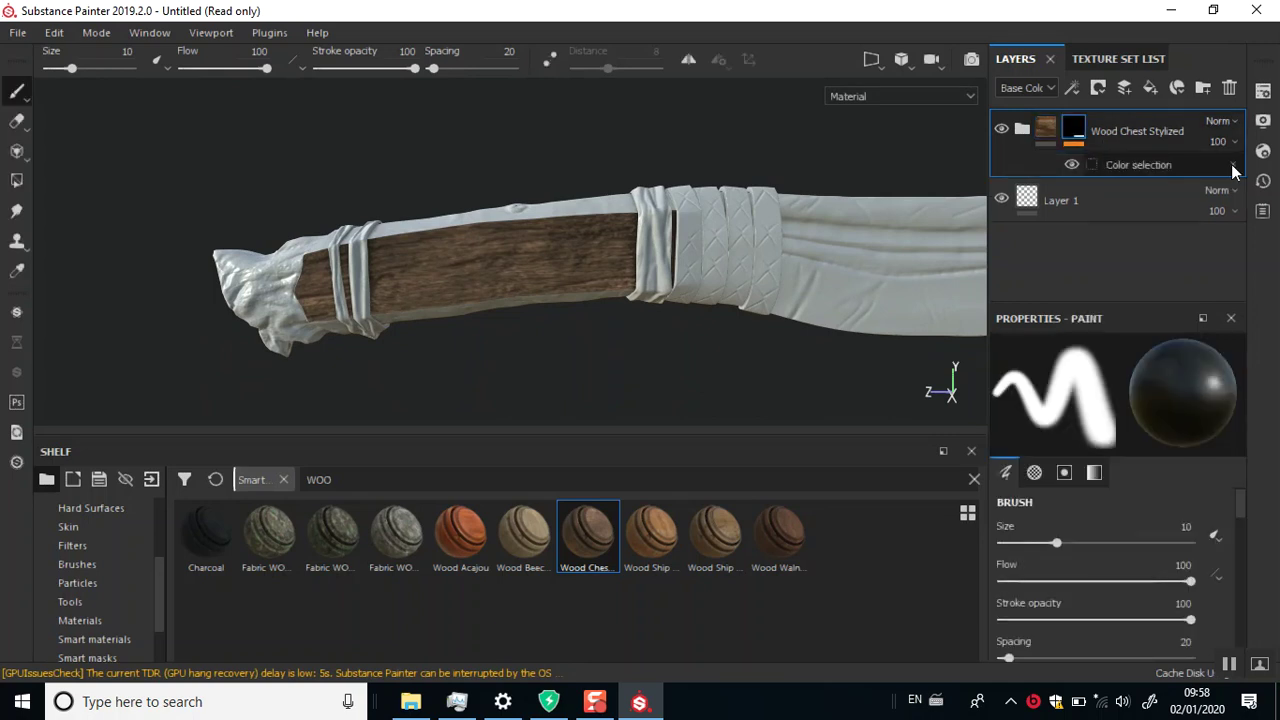
click(1182, 196)
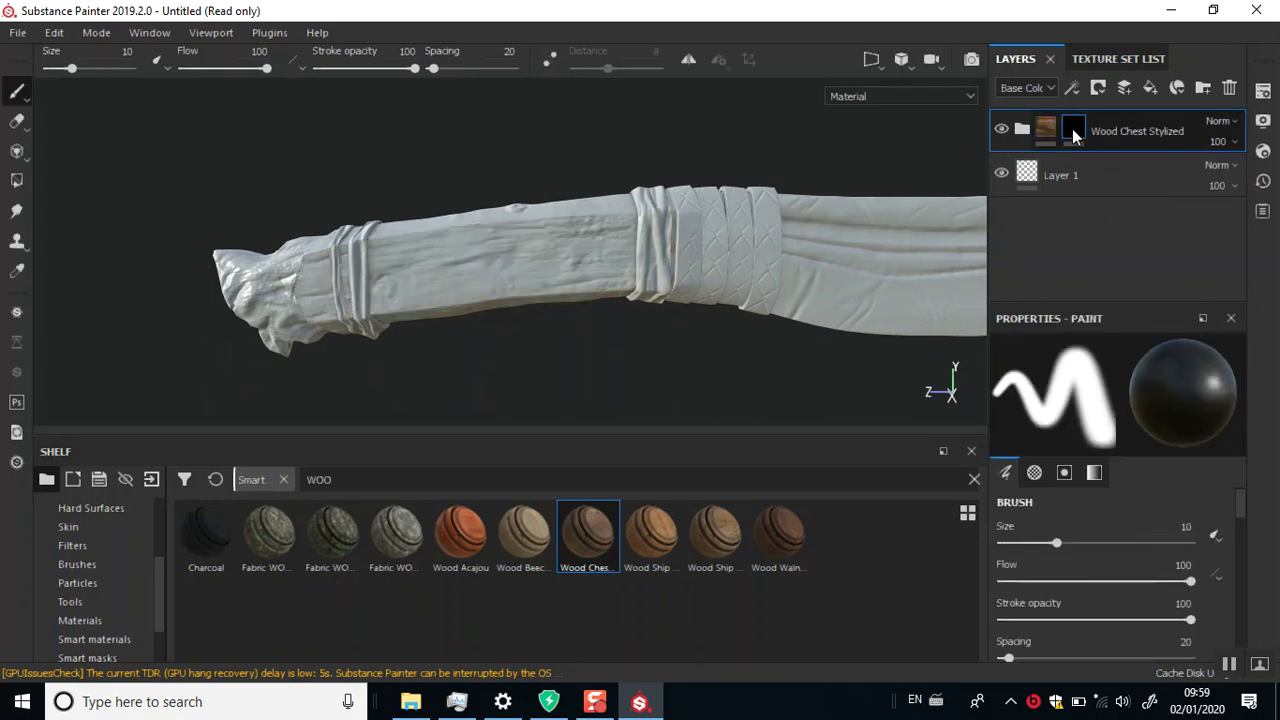
click(16, 182)
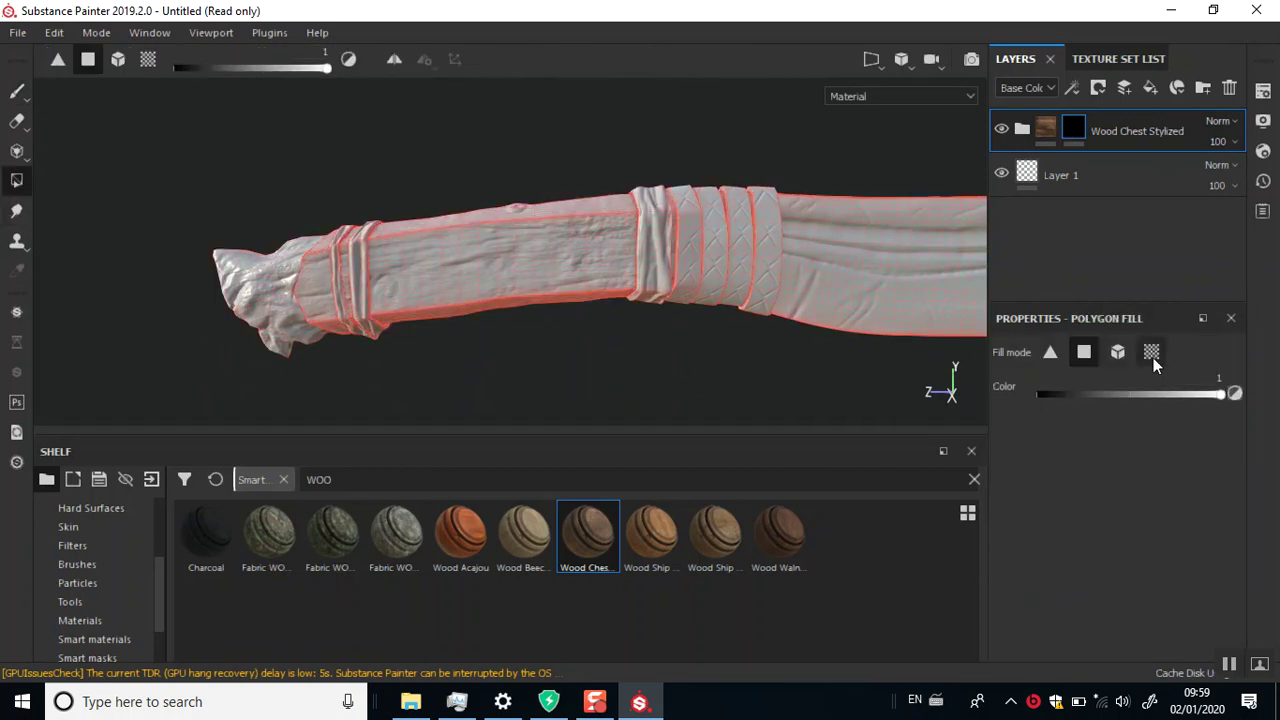
click(530, 279)
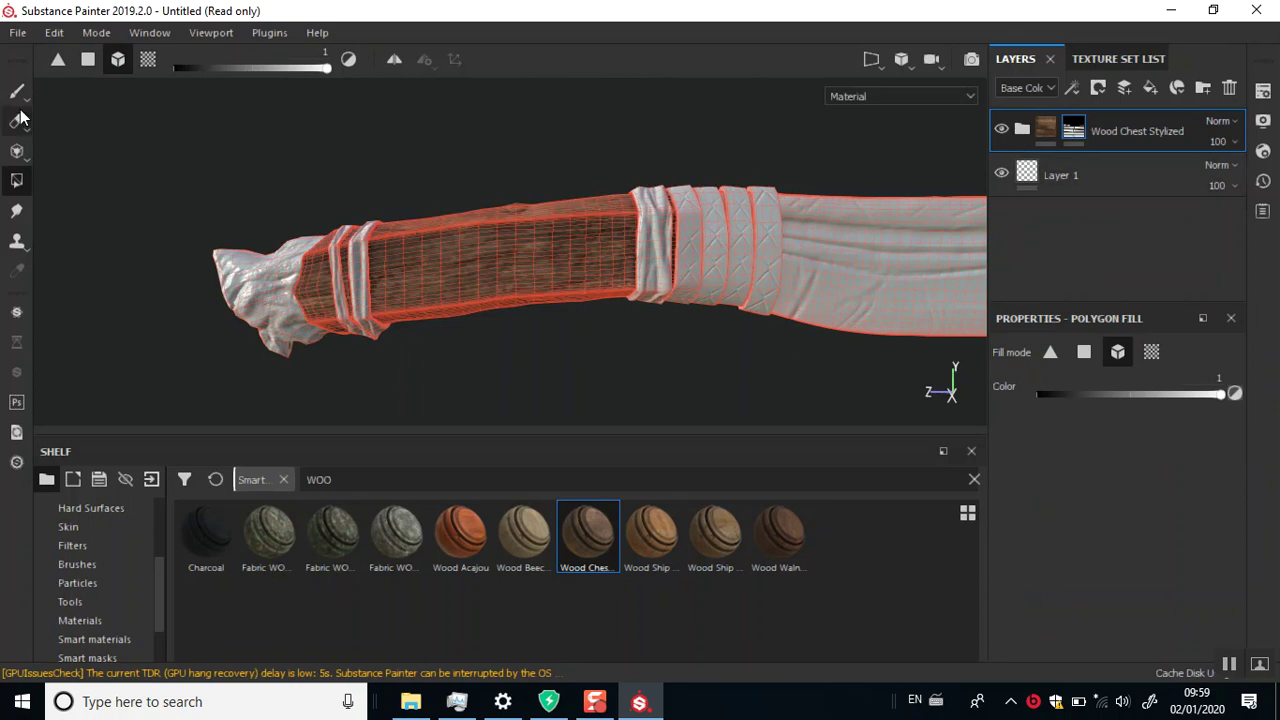
key(1)
scroll(631, 397, up, 2)
mouse_move(651, 314)
alt+mouse_down()
mouse_move(700, 320)
mouse_move(712, 205)
mouse_move(588, 372)
alt+mouse_up()
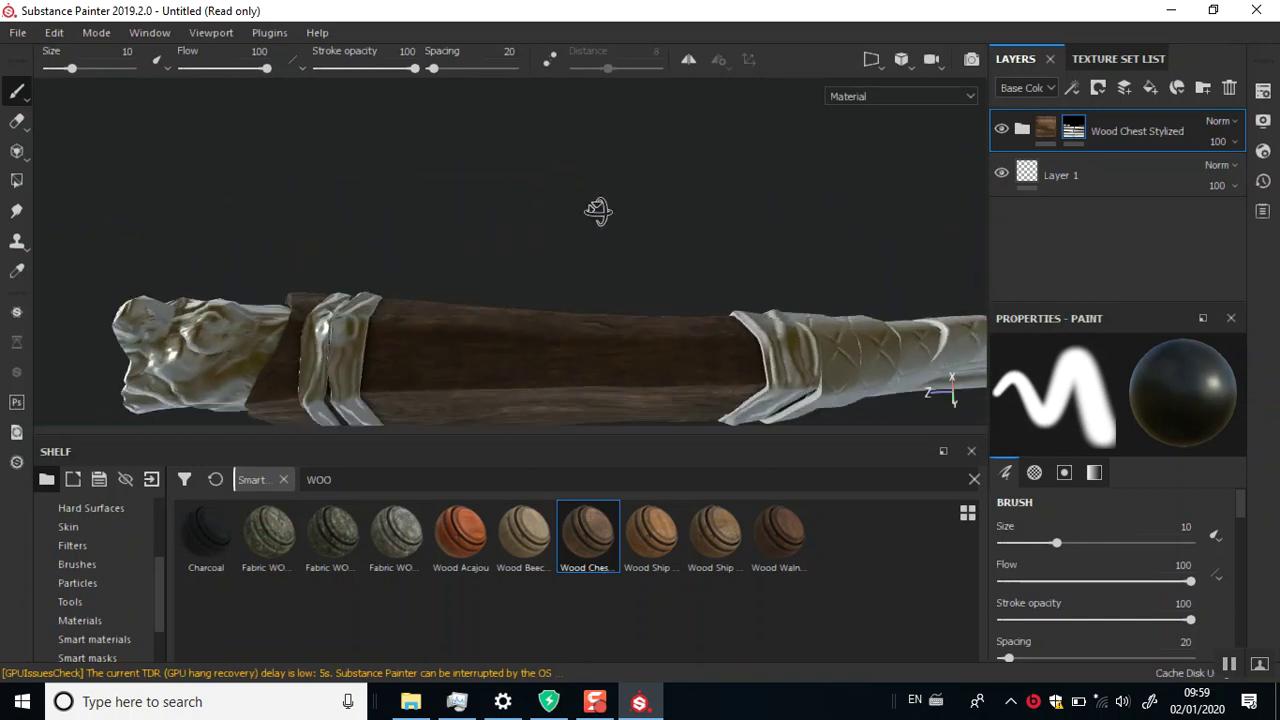
alt+drag(588, 372, 700, 400)
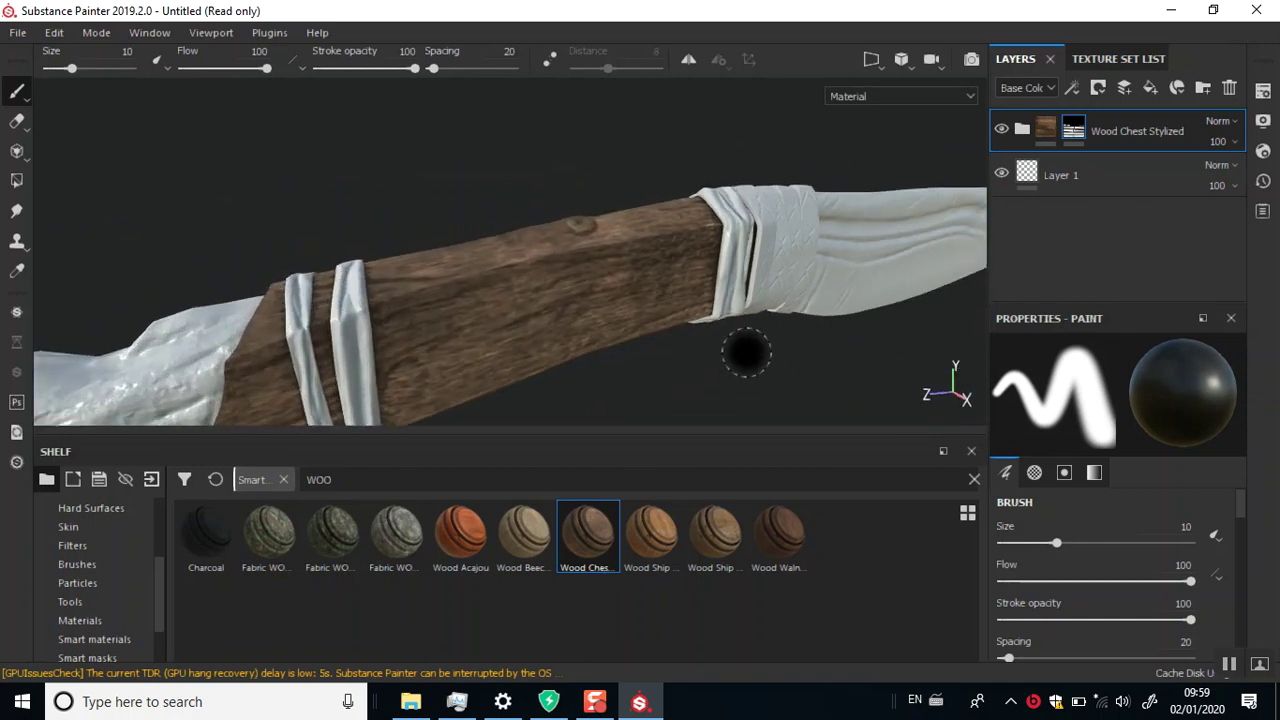
mouse_move(730, 349)
shift+right_down()
mouse_move(486, 360)
mouse_move(423, 380)
mouse_move(423, 397)
shift+right_up()
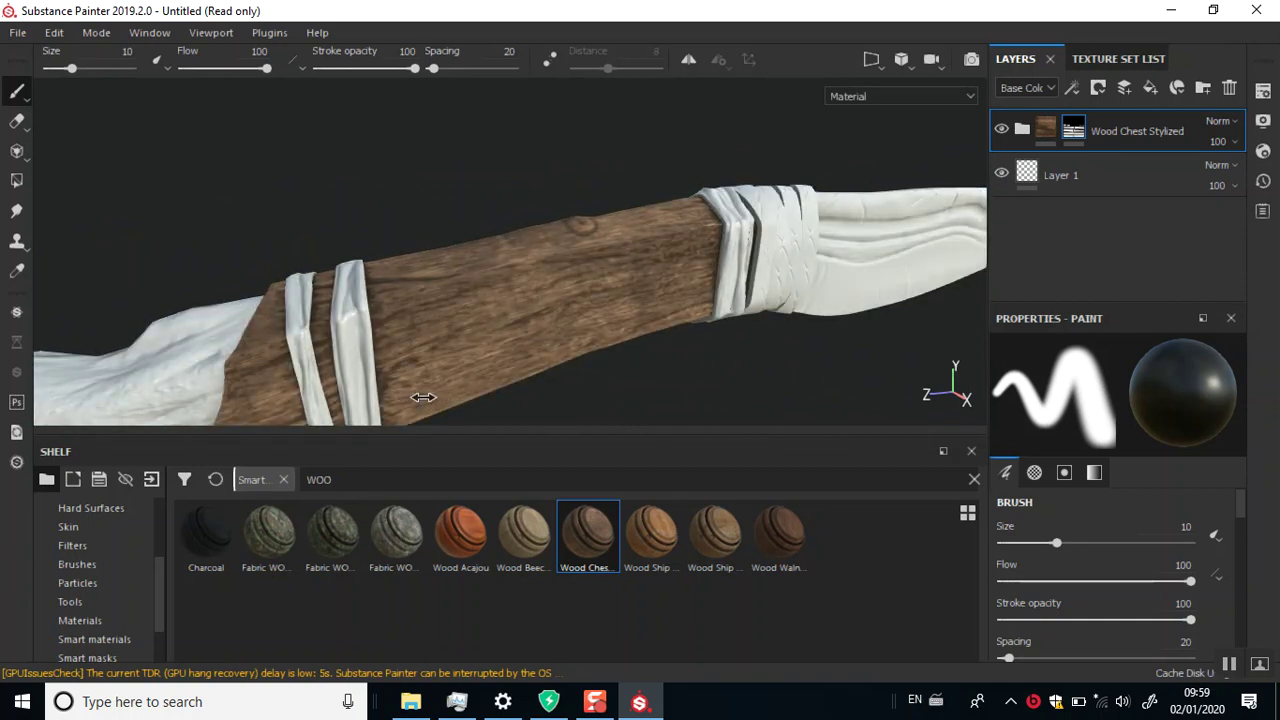
mouse_move(531, 393)
alt+mouse_down()
mouse_move(447, 364)
mouse_move(489, 277)
mouse_move(491, 314)
mouse_move(471, 343)
alt+mouse_up()
scroll(490, 390, up, 2)
mouse_move(516, 444)
alt+mouse_down()
mouse_move(523, 349)
mouse_move(457, 309)
mouse_move(415, 255)
alt+mouse_up()
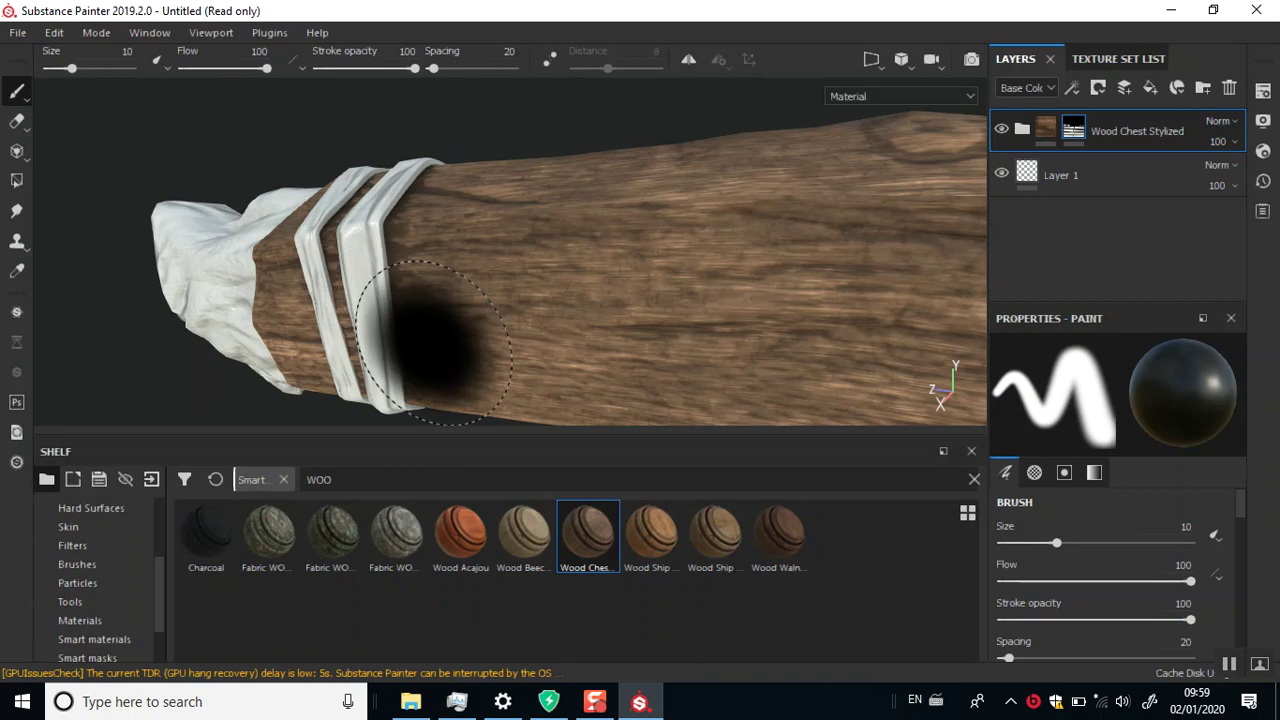
alt+right_drag(571, 286, 538, 268)
mouse_move(538, 268)
alt+mouse_down()
mouse_move(594, 317)
mouse_move(623, 263)
mouse_move(617, 194)
mouse_move(557, 380)
mouse_move(620, 343)
mouse_move(597, 280)
mouse_move(604, 336)
mouse_move(610, 300)
mouse_move(563, 329)
mouse_move(583, 318)
mouse_move(517, 281)
mouse_move(686, 329)
mouse_move(623, 303)
alt+mouse_up()
scroll(614, 286, up, 3)
scroll(604, 333, up, 2)
mouse_move(529, 300)
alt+mouse_down()
mouse_move(571, 271)
mouse_move(515, 315)
alt+mouse_up()
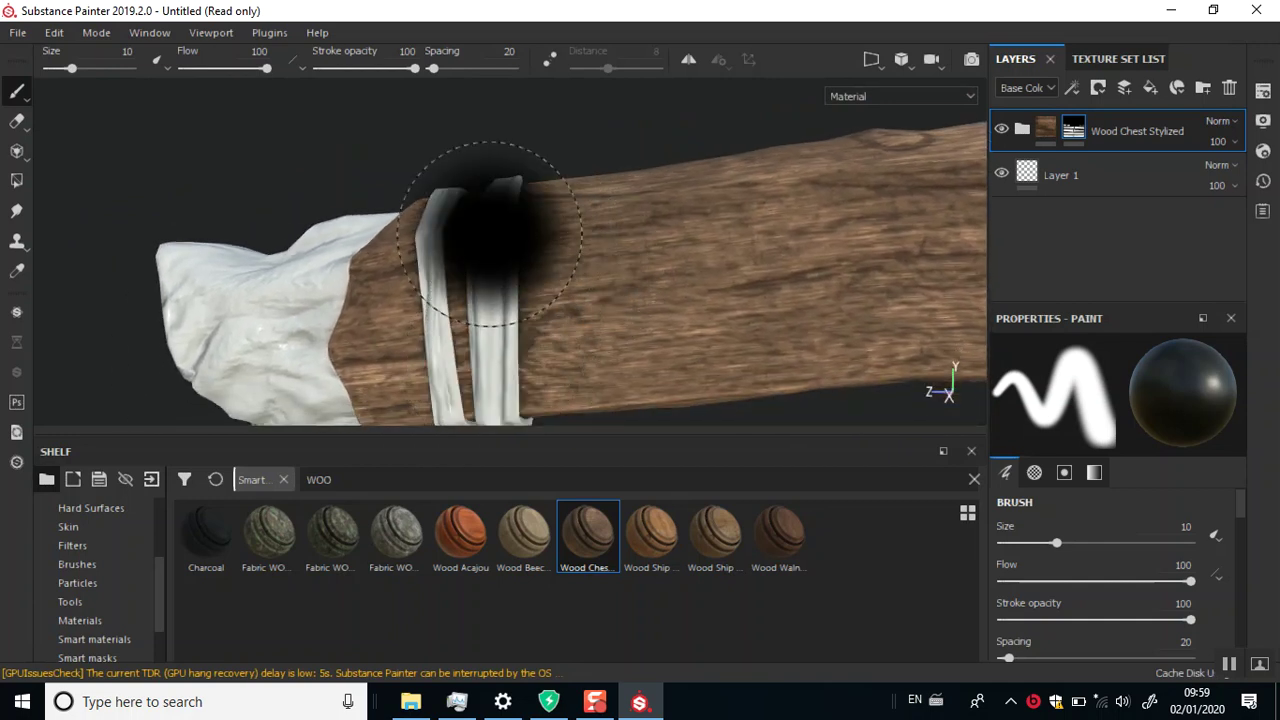
mouse_move(527, 284)
alt+mouse_down()
mouse_move(509, 323)
mouse_move(518, 312)
alt+mouse_up()
mouse_move(665, 331)
alt+mouse_down()
mouse_move(740, 343)
mouse_move(737, 366)
mouse_move(686, 357)
mouse_move(660, 334)
alt+mouse_up()
click(566, 266)
mouse_move(512, 247)
alt+mouse_down()
mouse_move(657, 294)
mouse_move(697, 330)
alt+mouse_up()
key(ctrl+z)
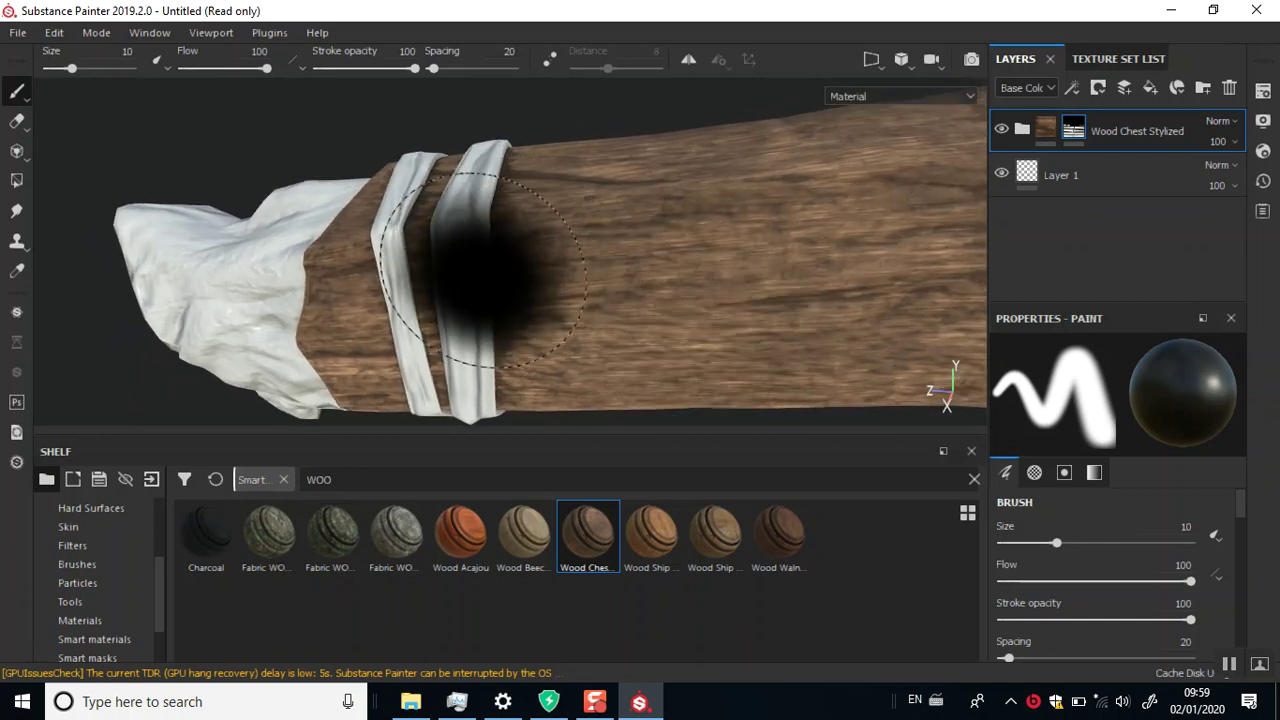
mouse_move(527, 290)
alt+mouse_down()
mouse_move(717, 351)
mouse_move(700, 300)
mouse_move(349, 283)
mouse_move(700, 280)
mouse_move(643, 280)
mouse_move(695, 310)
mouse_move(651, 180)
mouse_move(674, 331)
mouse_move(694, 251)
mouse_move(649, 330)
mouse_move(729, 357)
mouse_move(700, 337)
mouse_move(694, 374)
mouse_move(697, 231)
mouse_move(694, 280)
mouse_move(792, 237)
alt+mouse_up()
mouse_move(718, 276)
alt+mouse_down()
mouse_move(823, 220)
mouse_move(749, 271)
mouse_move(729, 214)
mouse_move(715, 280)
mouse_move(829, 309)
mouse_move(681, 170)
alt+mouse_up()
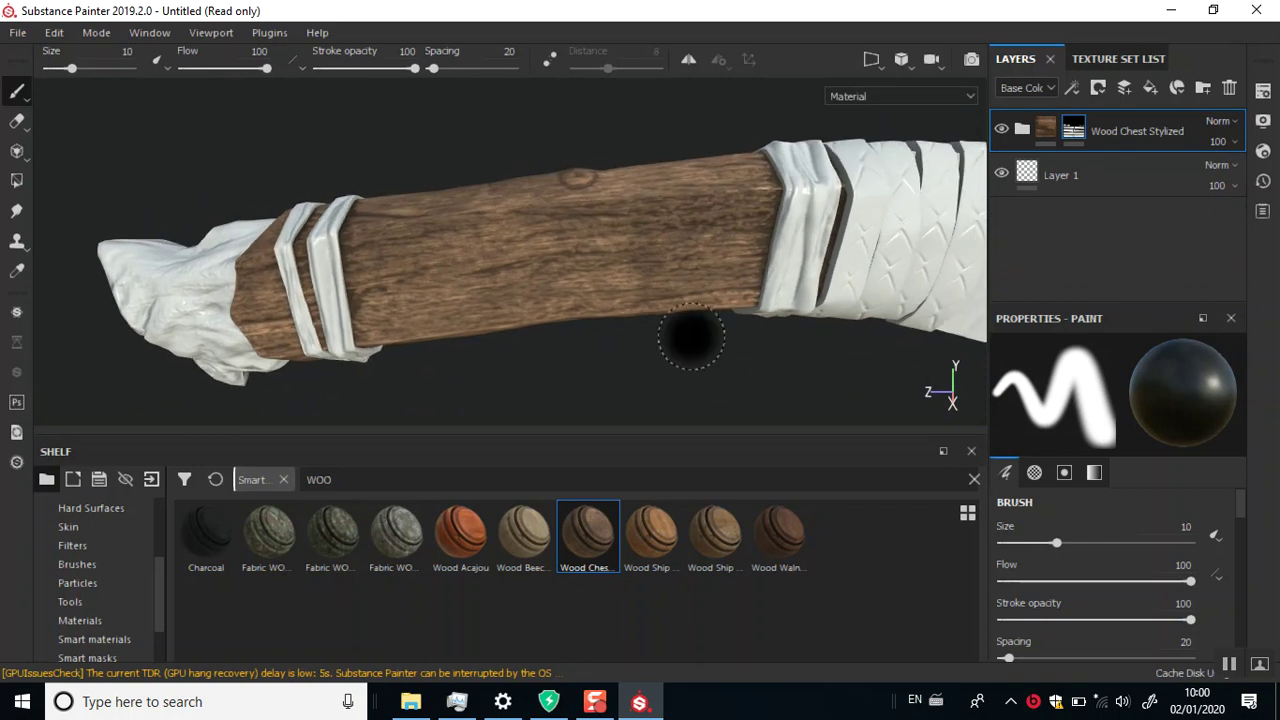
scroll(681, 170, up, 2)
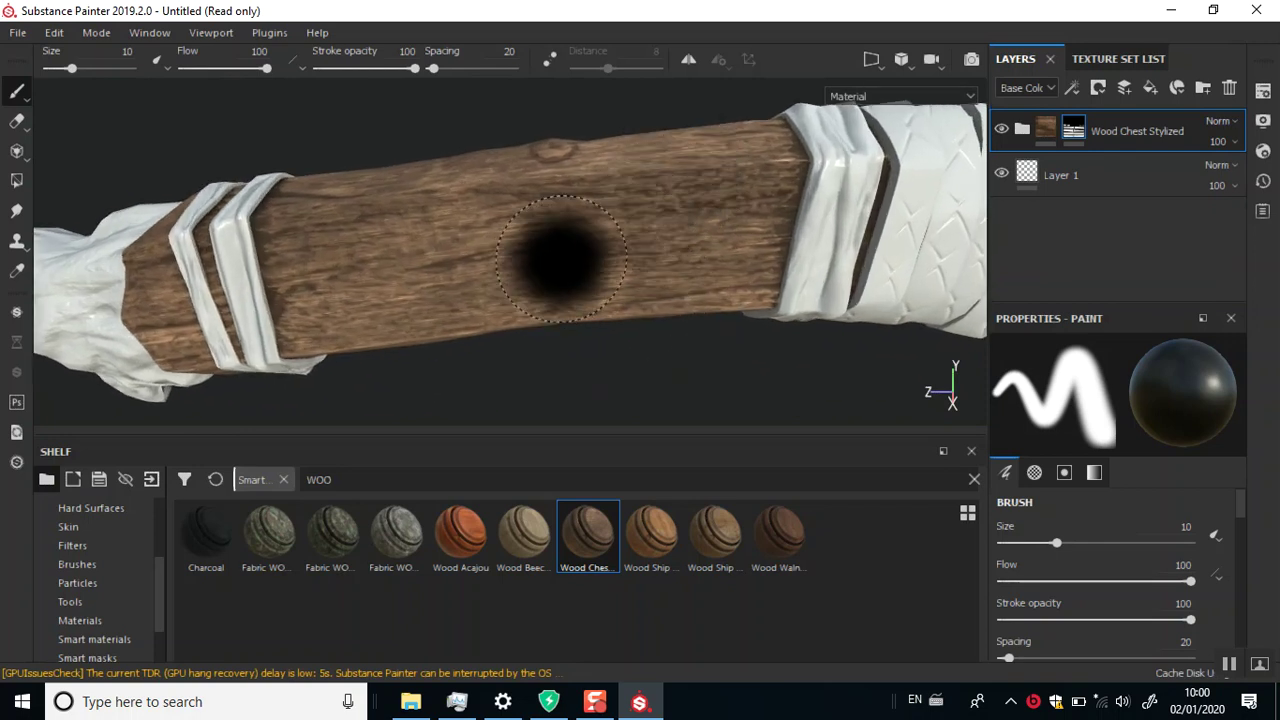